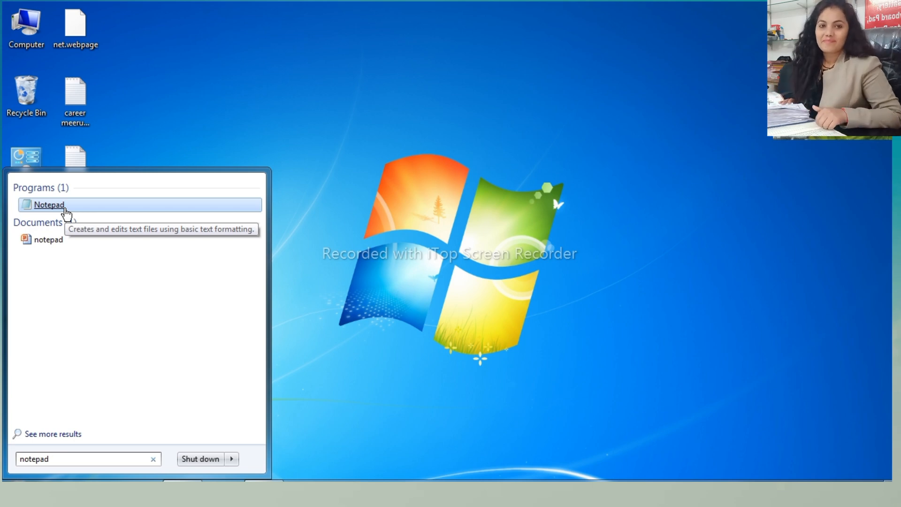
- Open Notepad from the program search results and maximize its window
click(49, 204)
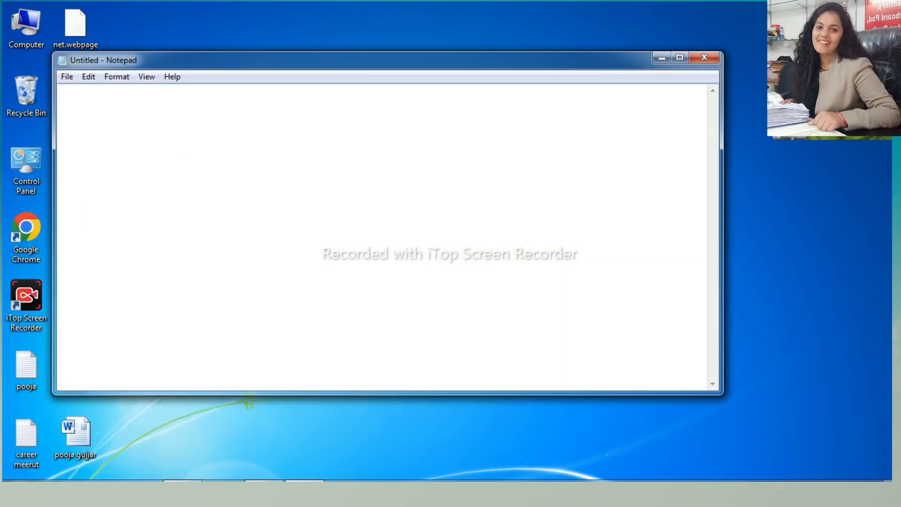
click(681, 58)
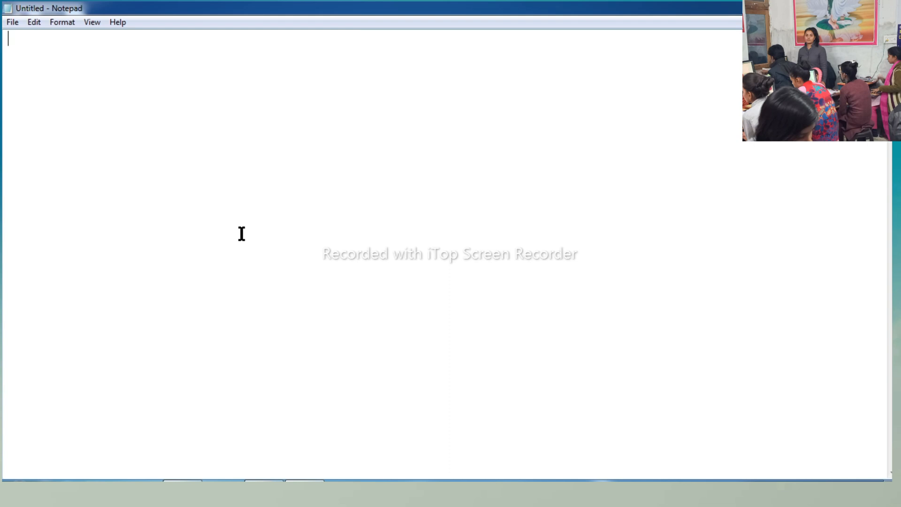
- View the About Notepad information and close it
click(113, 24)
mouse_move(94, 19)
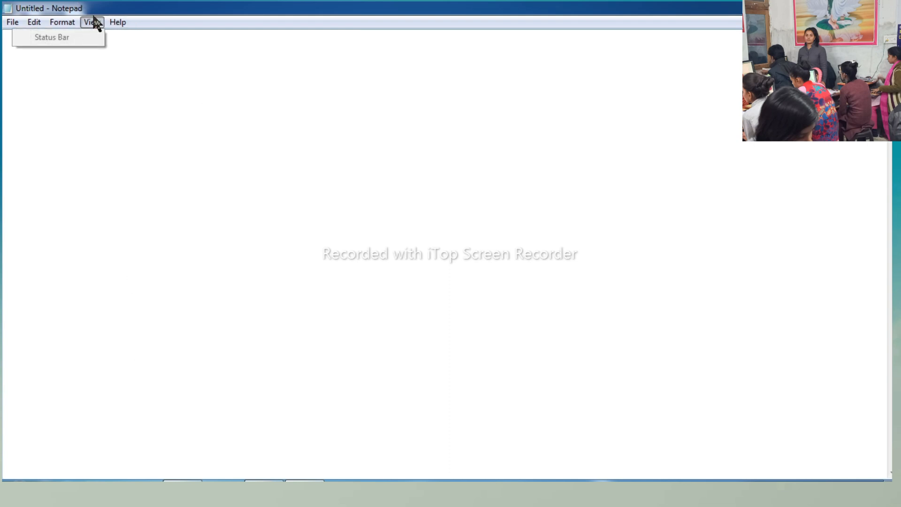
click(117, 24)
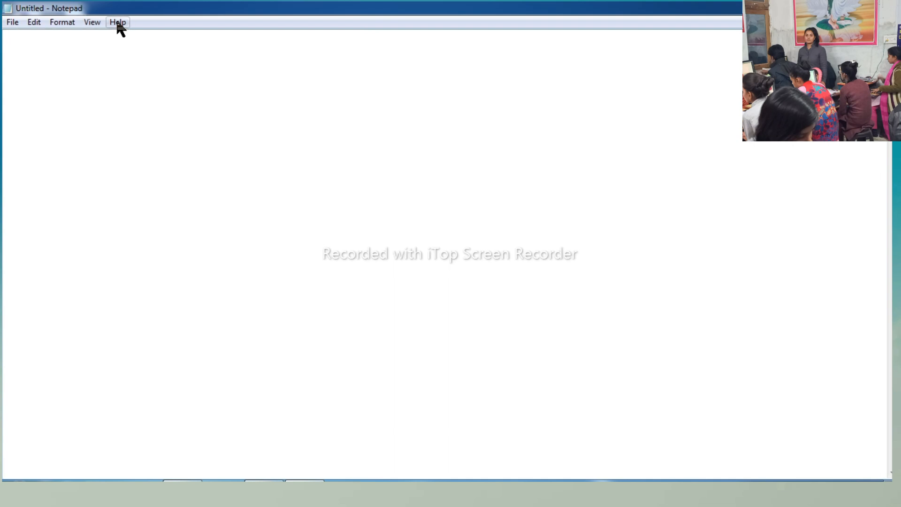
click(117, 24)
click(92, 56)
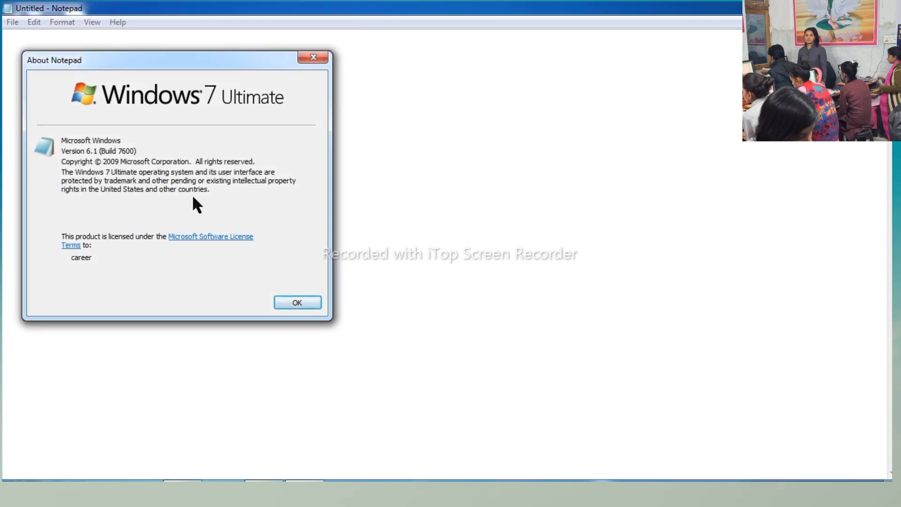
click(314, 57)
- View Notepad's frequently asked questions in Windows Help and Support, and close the help window
click(118, 24)
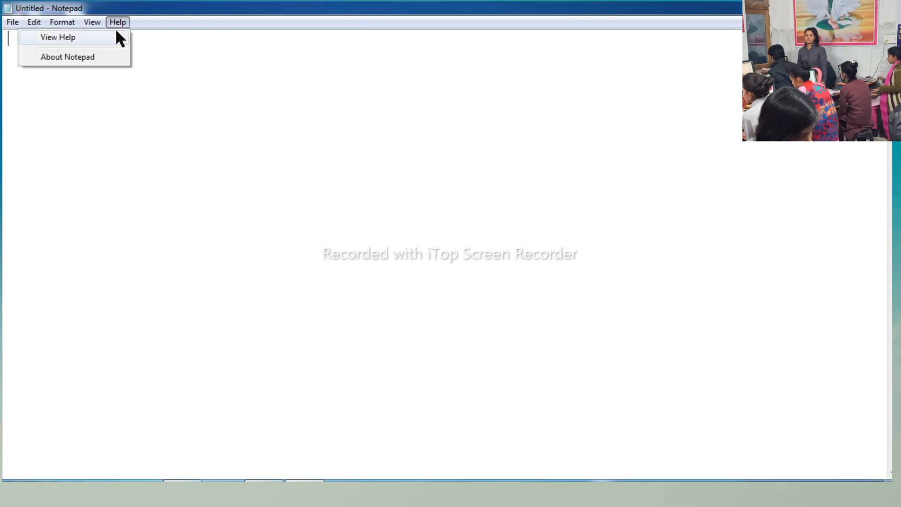
click(117, 36)
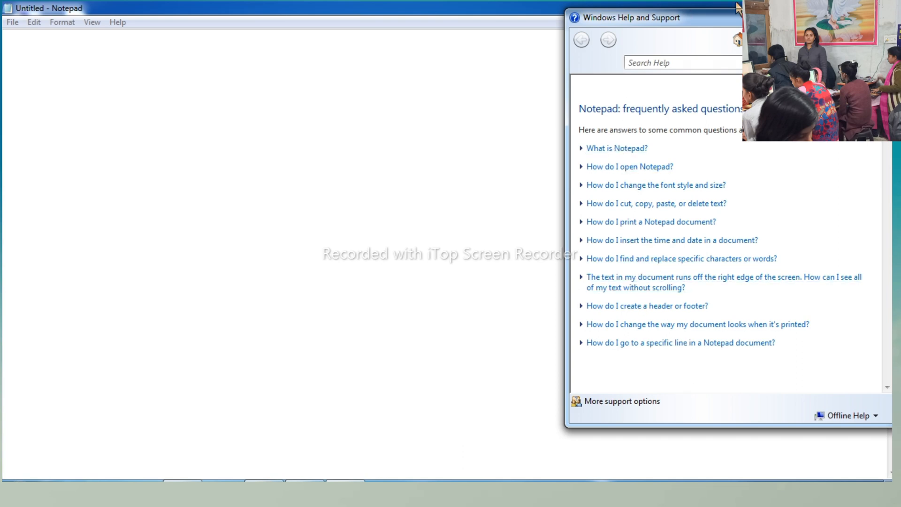
click(879, 14)
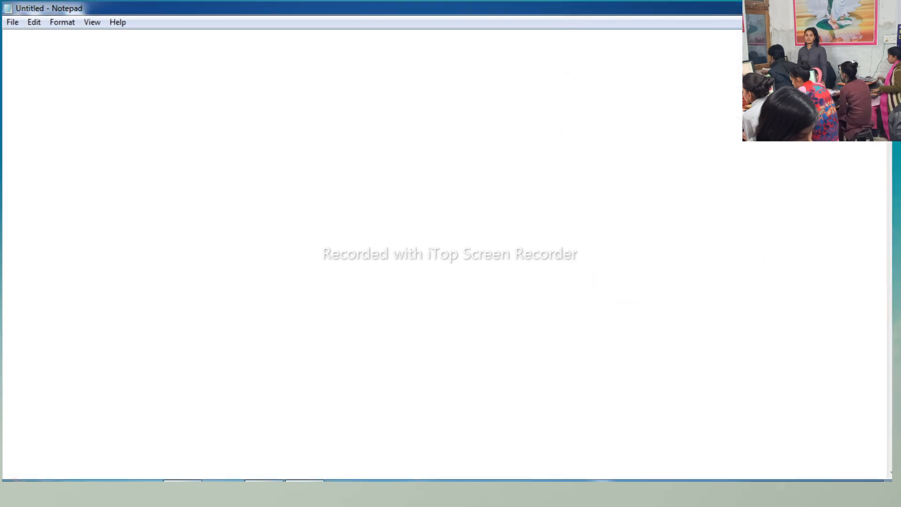
- Switch to Microsoft Word 2010 and generate sample paragraphs in the blank document with =rand()
click(19, 490)
mouse_move(55, 211)
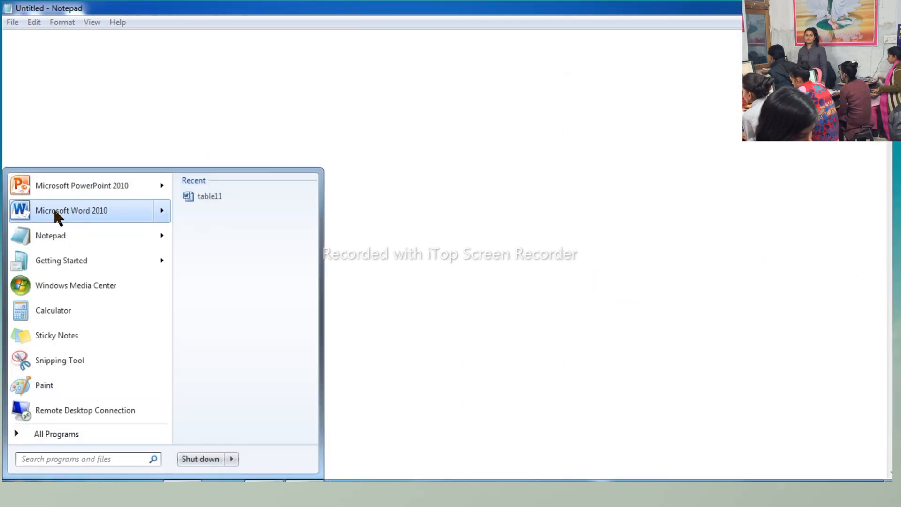
click(59, 206)
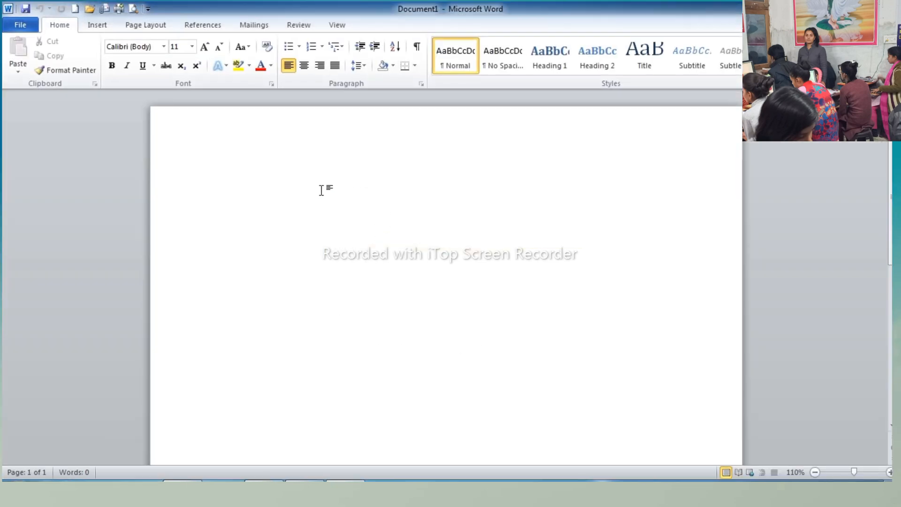
text(=rand())
key(Return)
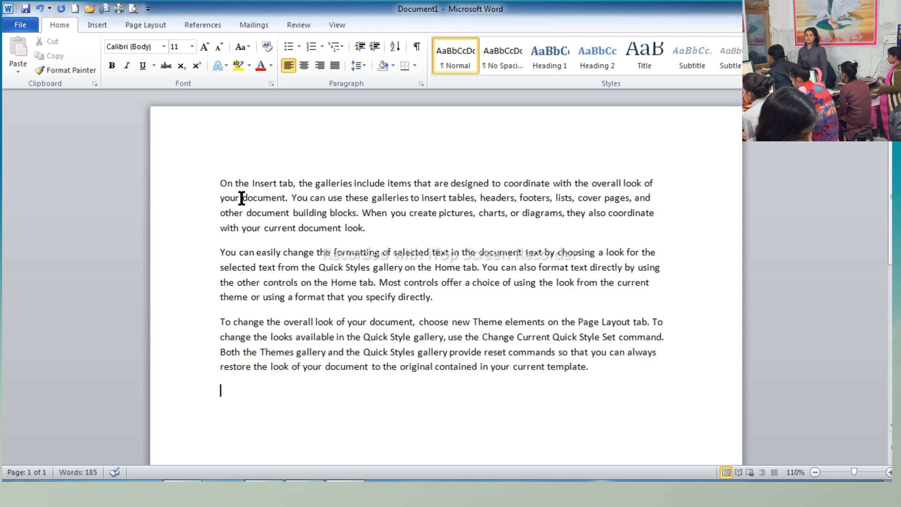
- Copy all the sample paragraphs, switch back to Notepad and paste them into the untitled document
drag(217, 184, 429, 419)
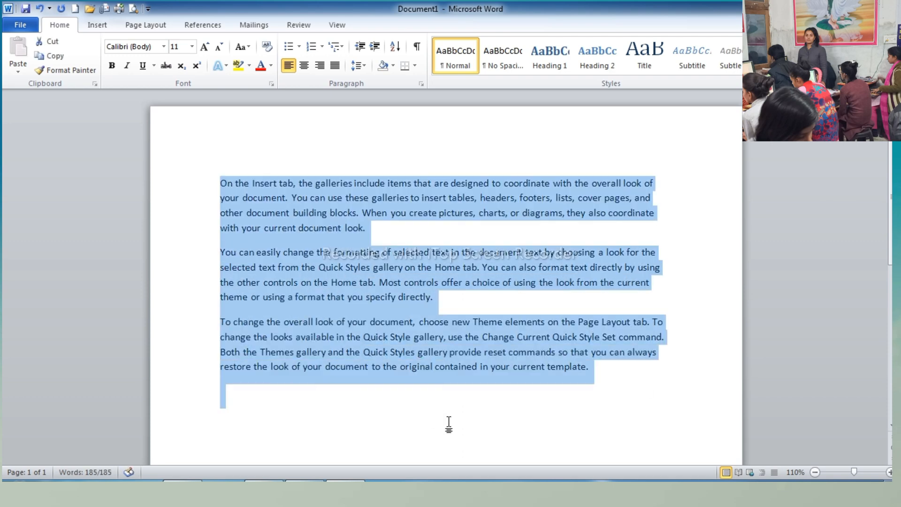
key(ctrl+c)
click(885, 5)
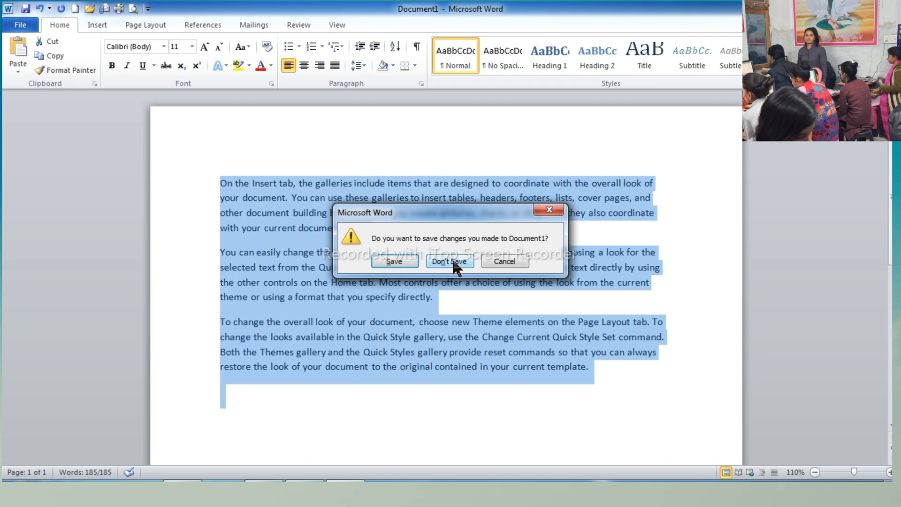
click(505, 261)
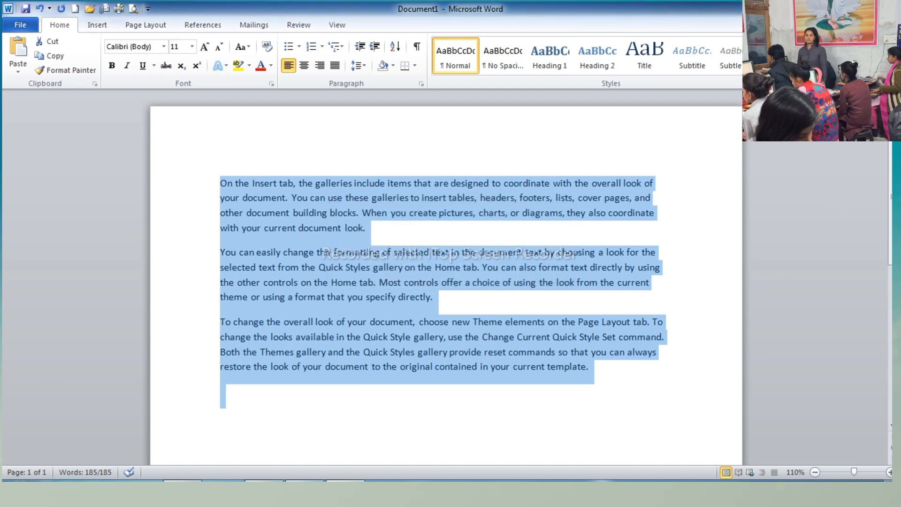
click(345, 491)
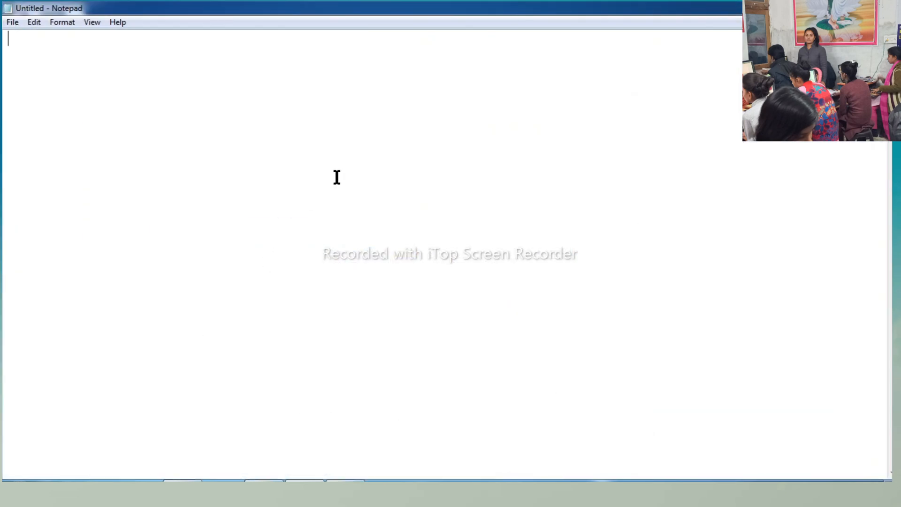
key(ctrl+v)
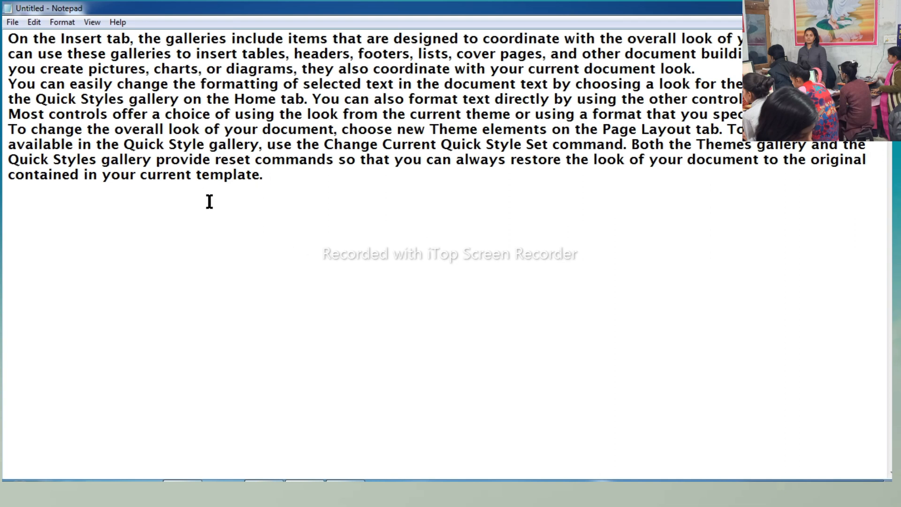
drag(269, 180, 3, 6)
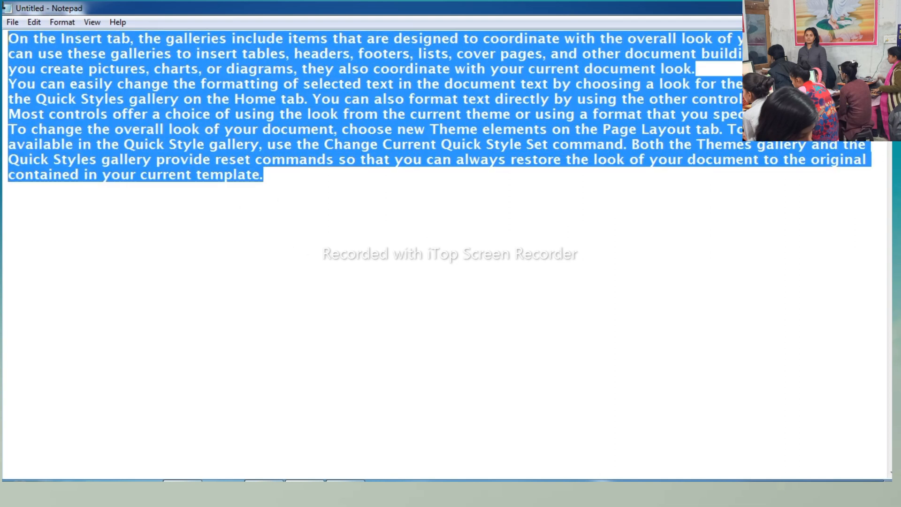
click(13, 25)
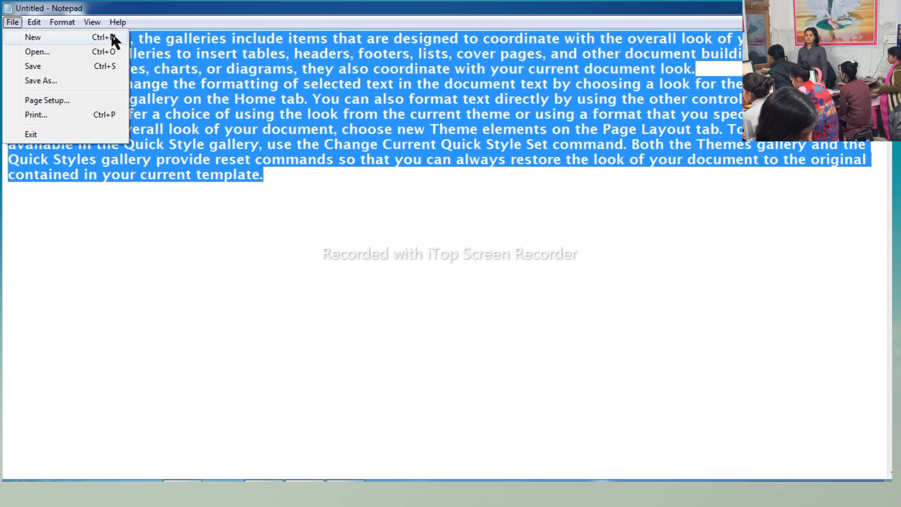
click(37, 39)
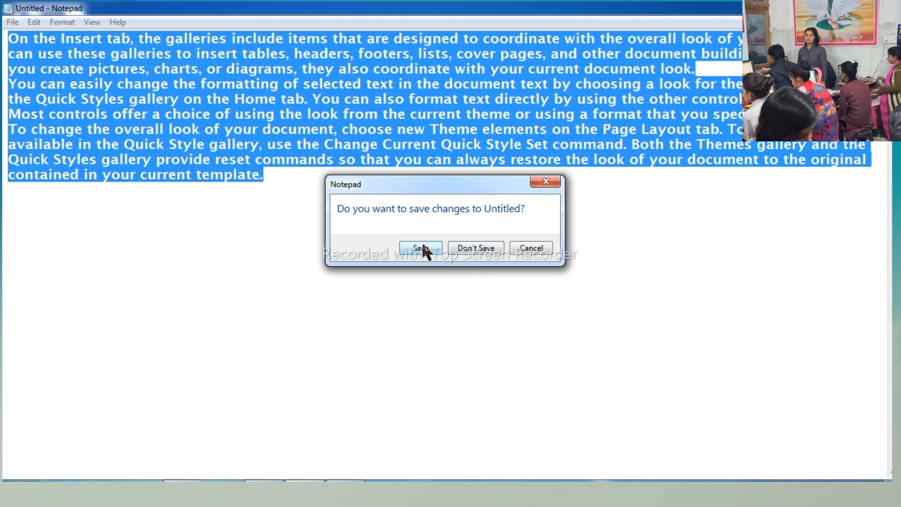
click(533, 249)
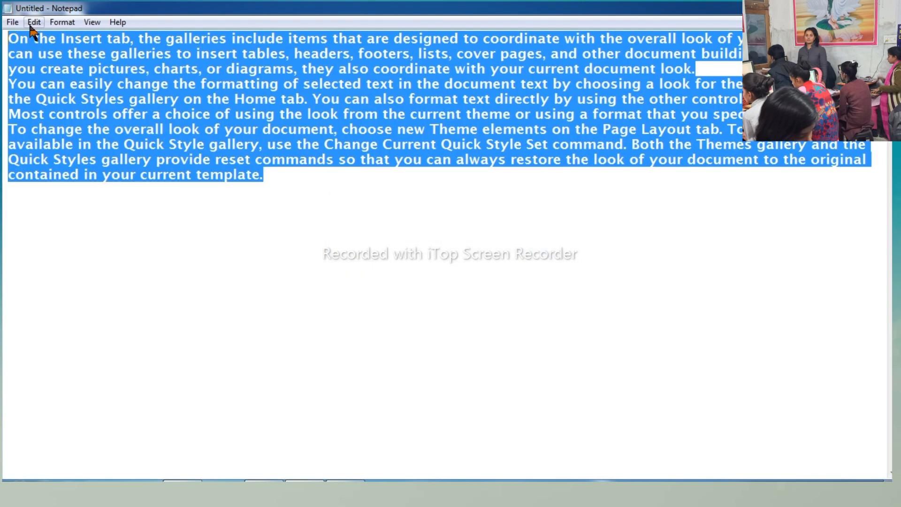
click(13, 22)
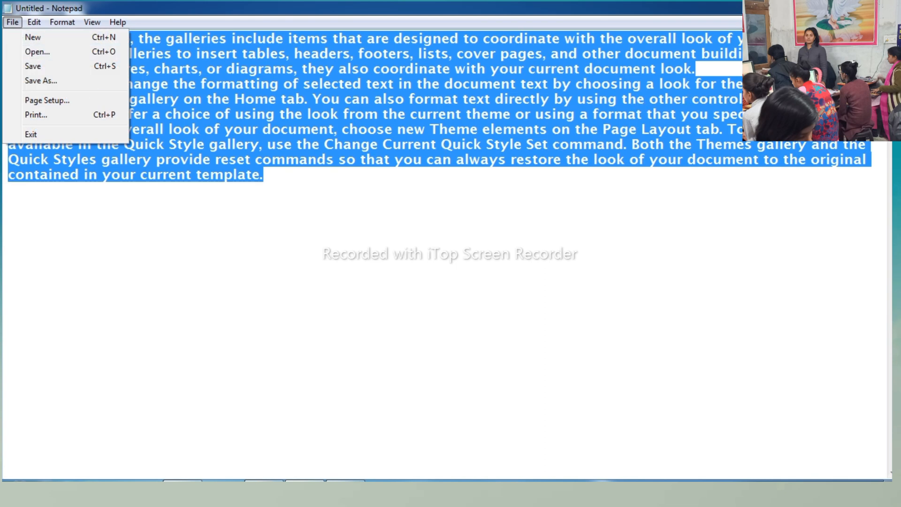
click(877, 7)
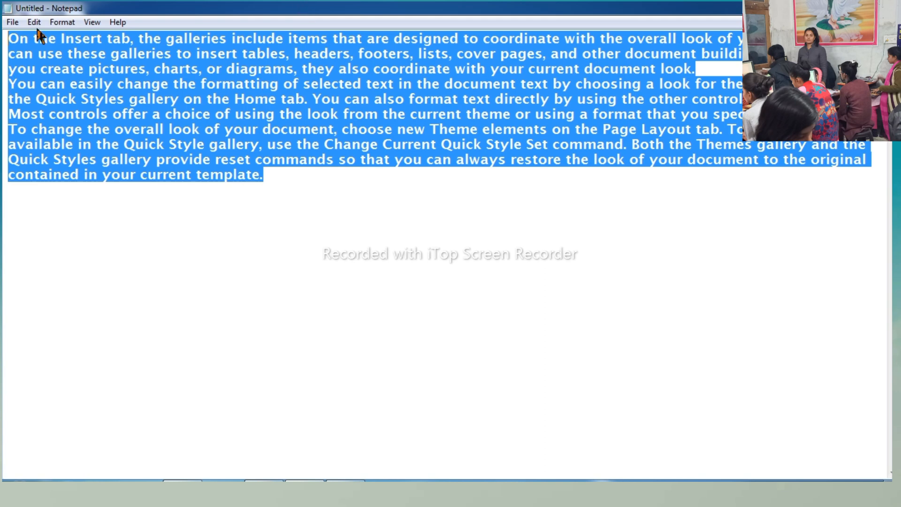
- Open the 70-byte text document from the Desktop, discarding the current untitled text, and save the opened file
click(14, 22)
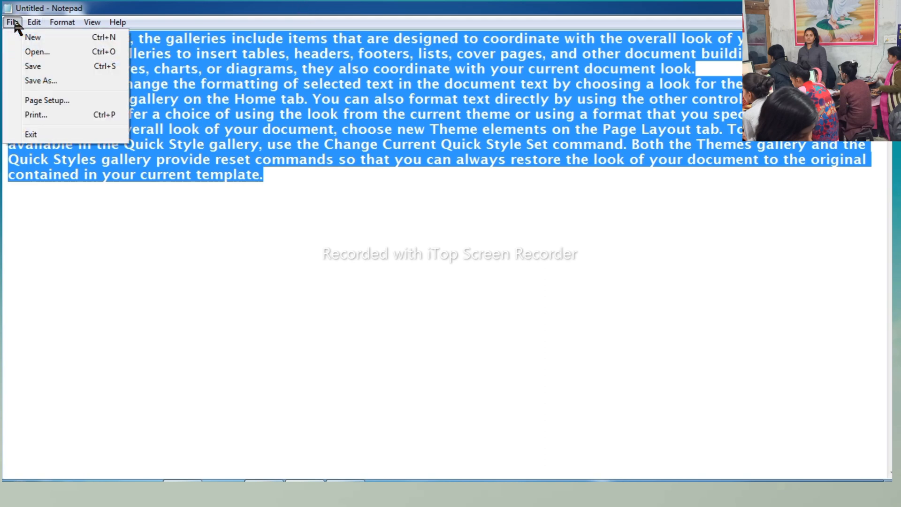
click(33, 51)
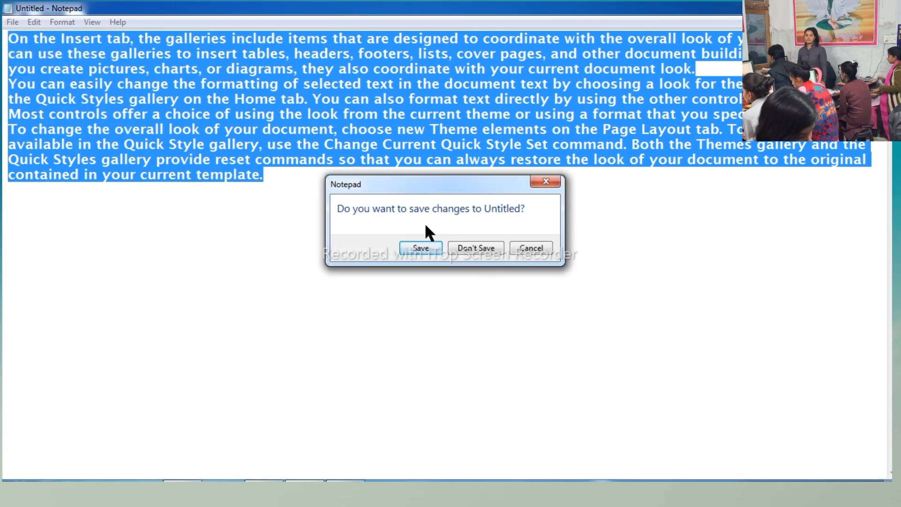
click(474, 249)
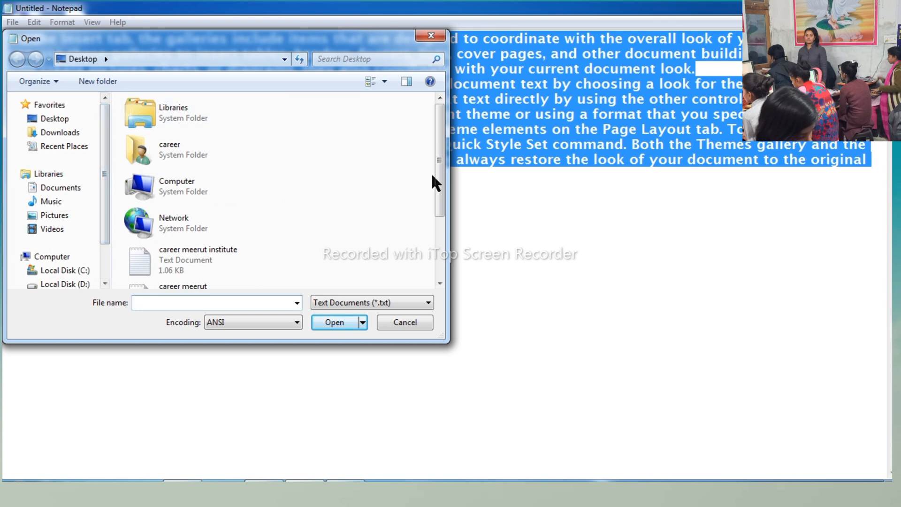
drag(438, 172, 438, 249)
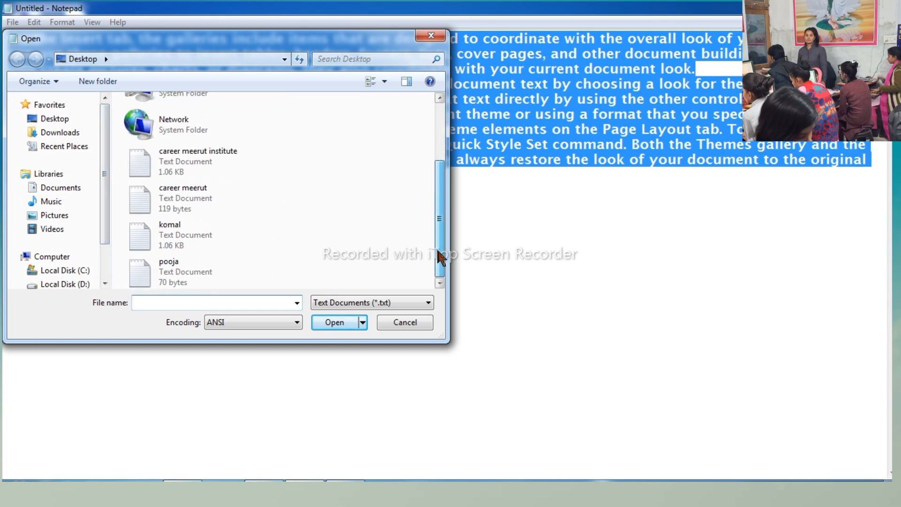
click(178, 267)
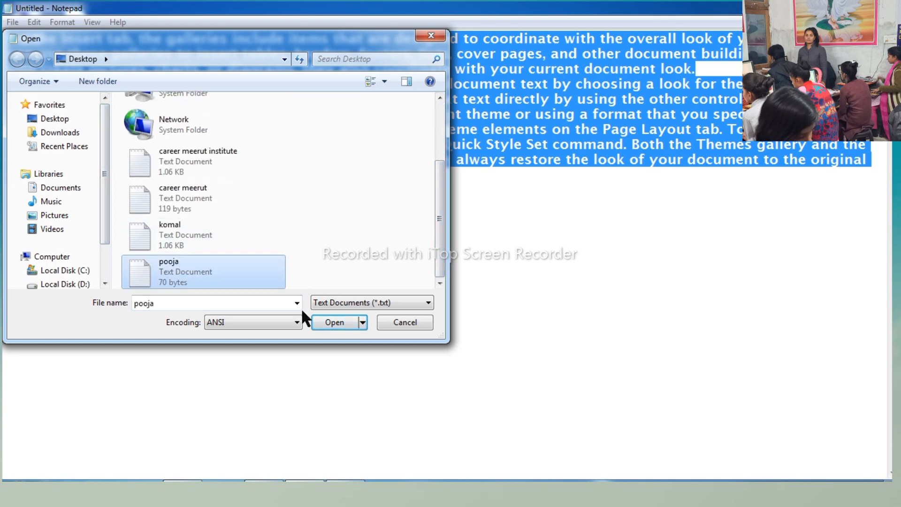
click(353, 323)
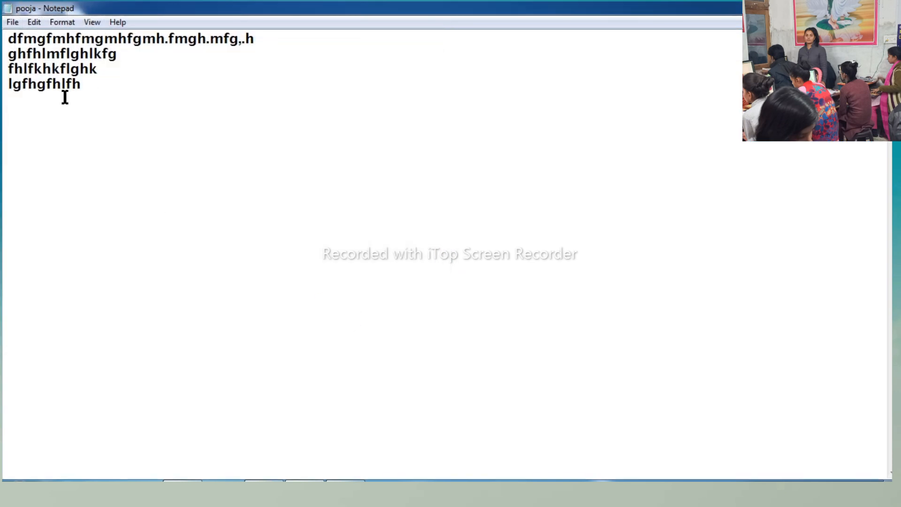
click(12, 26)
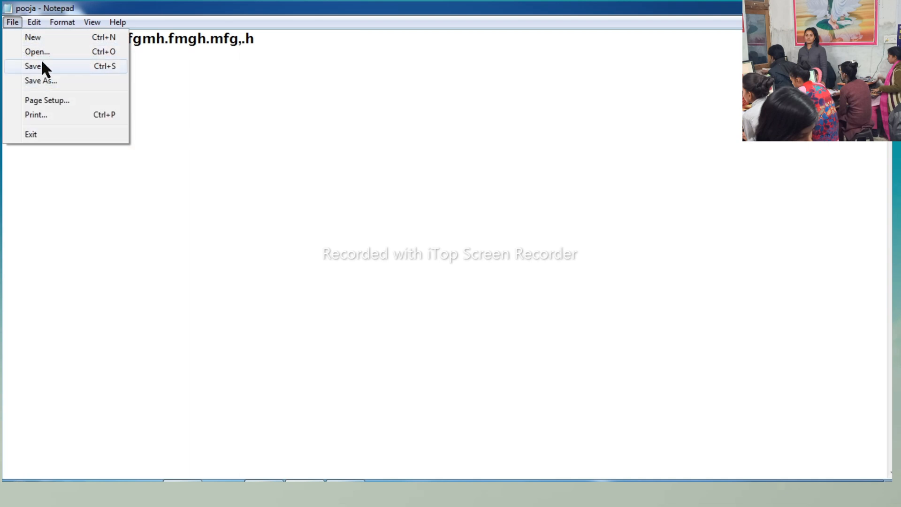
click(51, 69)
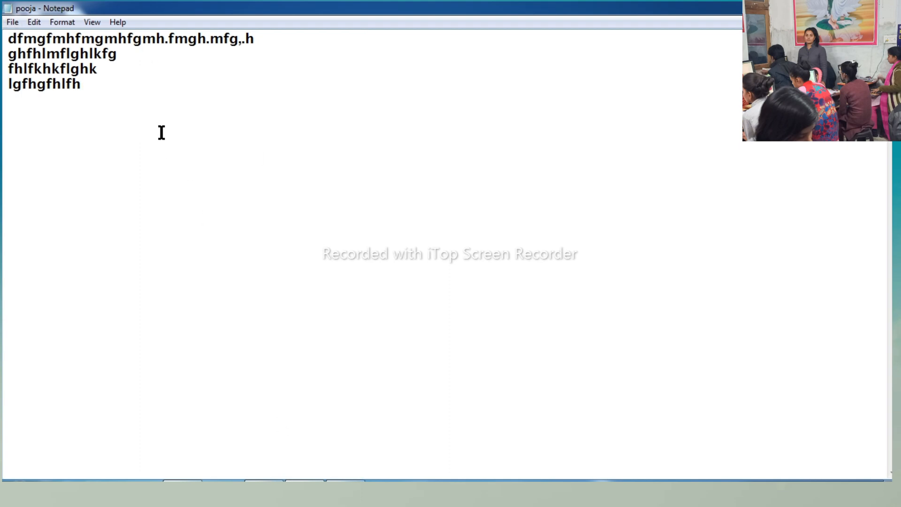
- Start a new blank document and paste the copied sample paragraphs into it
click(13, 22)
click(29, 35)
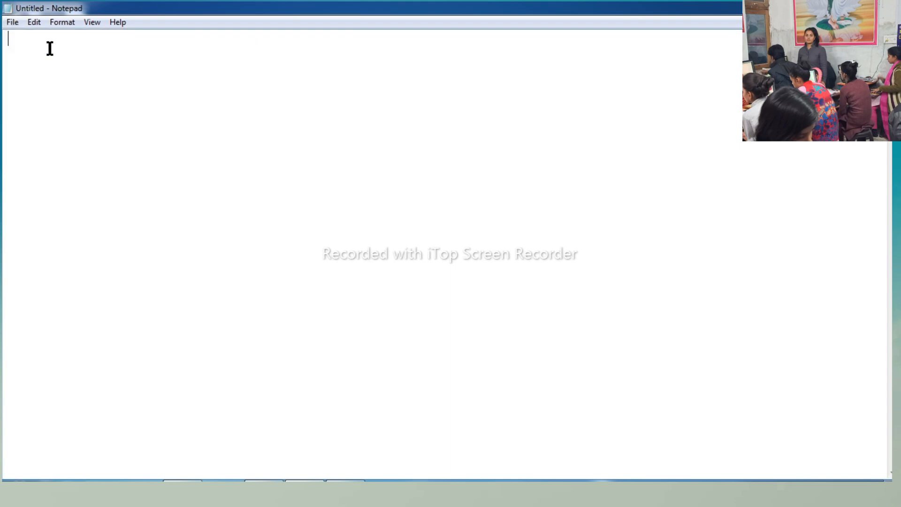
text(On the Insert tab, the galleries include items that are designed to coordinate with the overall look of your document. You can use these galleries to insert tables, headers, footers, lists, cover pages, and other document building blocks. When you create pictures, charts, or diagrams, they also coordinate with your current document look. You can easily change the formatting of selected text in the document text by choosing a look for the selected text from the Quick Styles gallery on the Home tab. You can also format text directly by using the other controls on the Home tab. Most controls offer a choice of using the look from the current theme or using a format that you specify directly. To change the overall look of your document, choose new Theme elements on the Page Layout tab. To change the looks available in the Quick Style gallery, use the Change Current Quick Style Set command. Both the Themes gallery and the Quick Styles gallery provide reset commands so that you can always restore the look of your document to the original contained in your current template.)
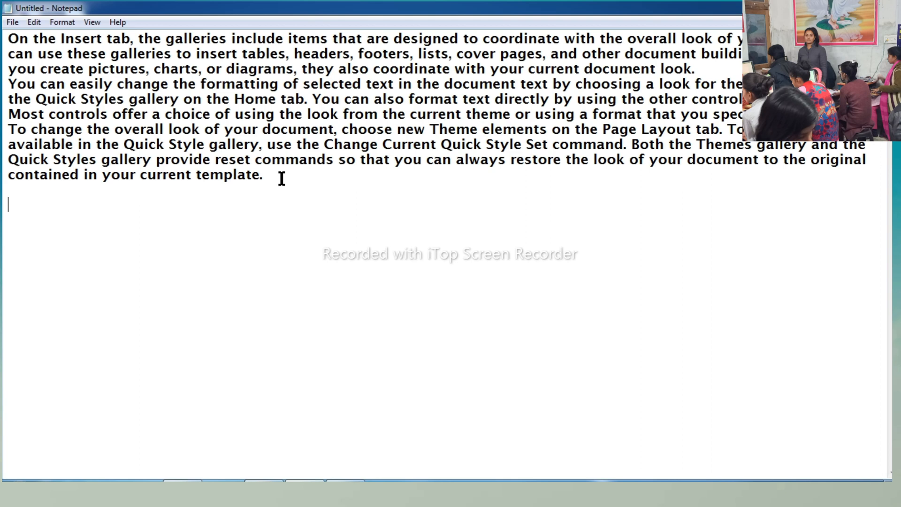
- Save the untitled document to the Desktop as career mrt, check for the file on the desktop and return to the document
drag(282, 179, 21, 13)
click(13, 22)
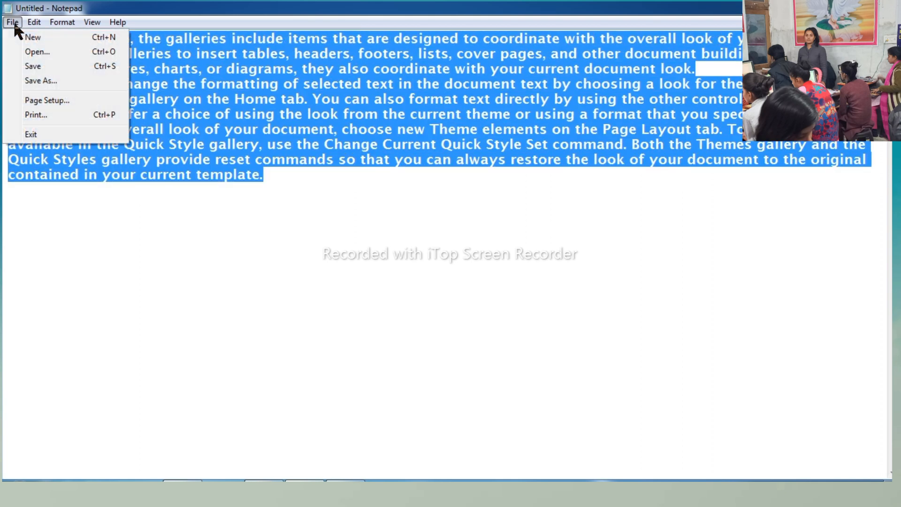
click(39, 65)
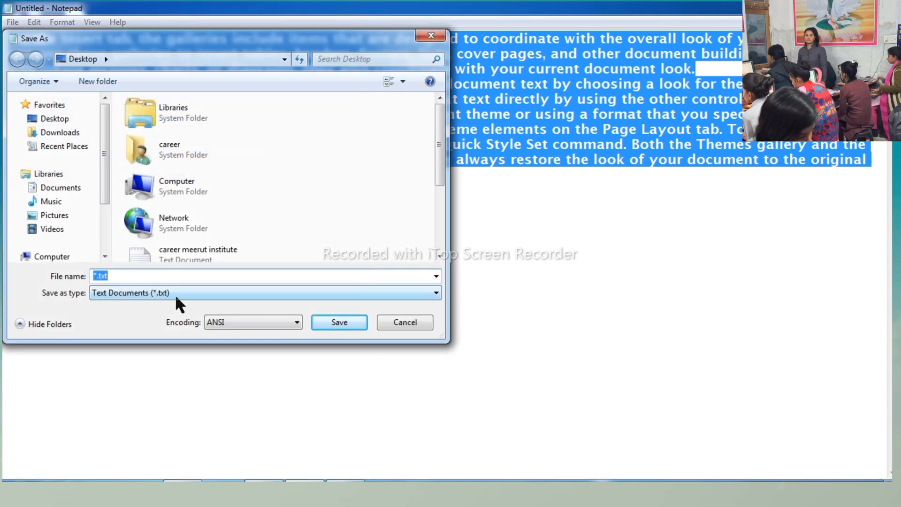
text(career)
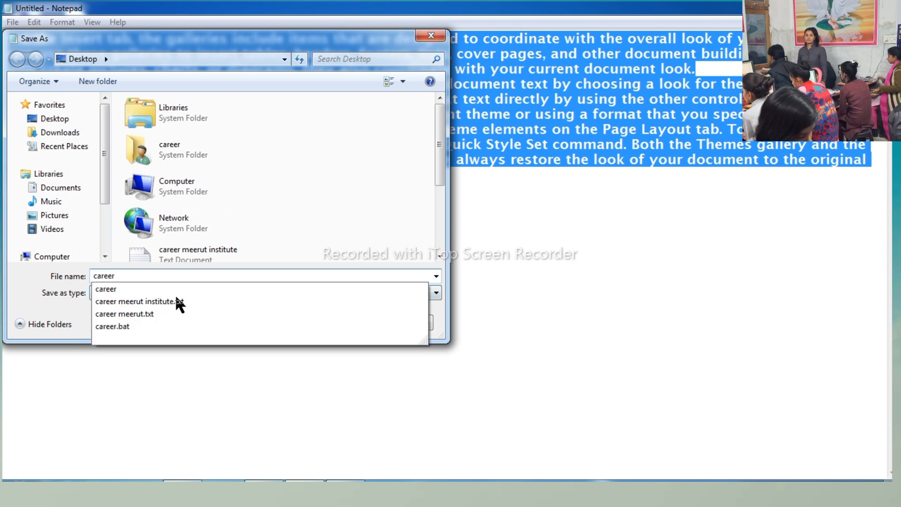
text( m)
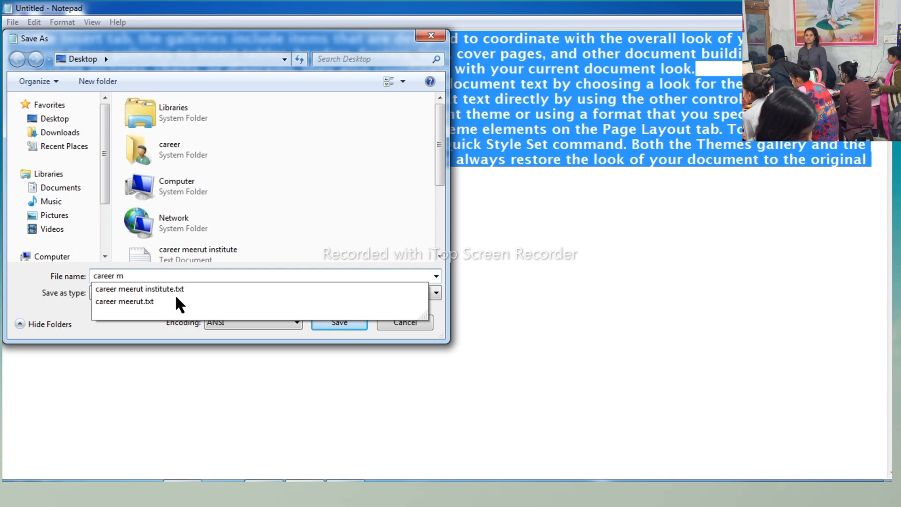
text(rt)
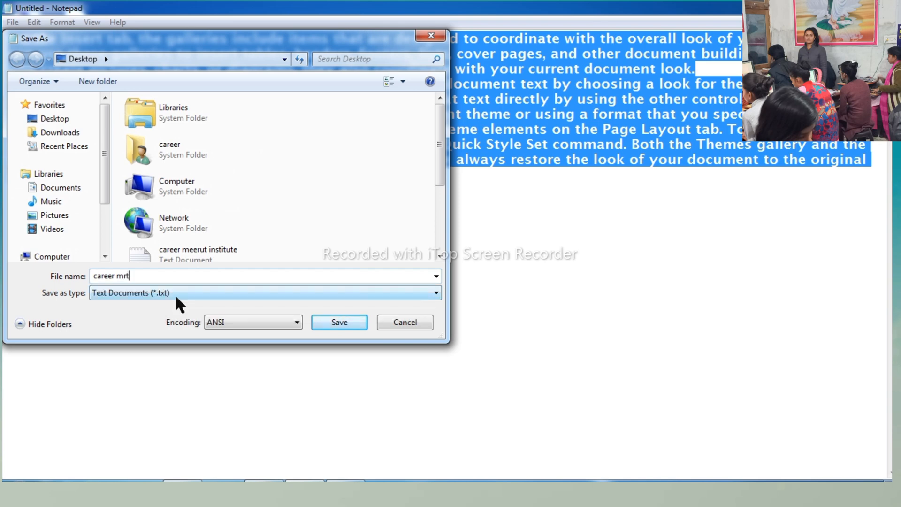
click(57, 119)
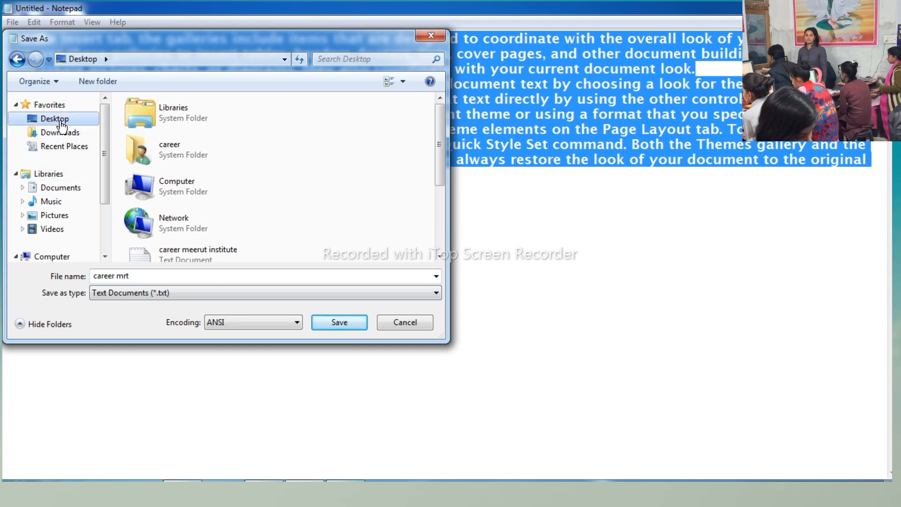
click(350, 318)
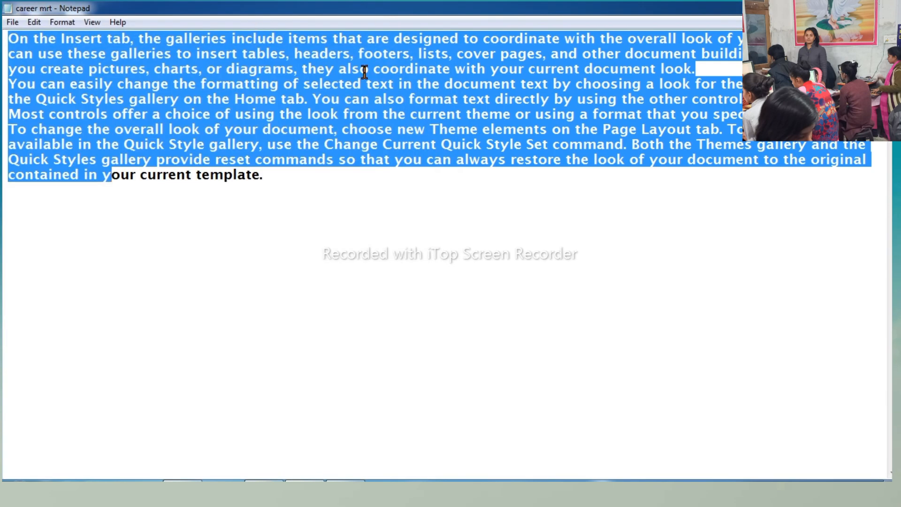
click(834, 6)
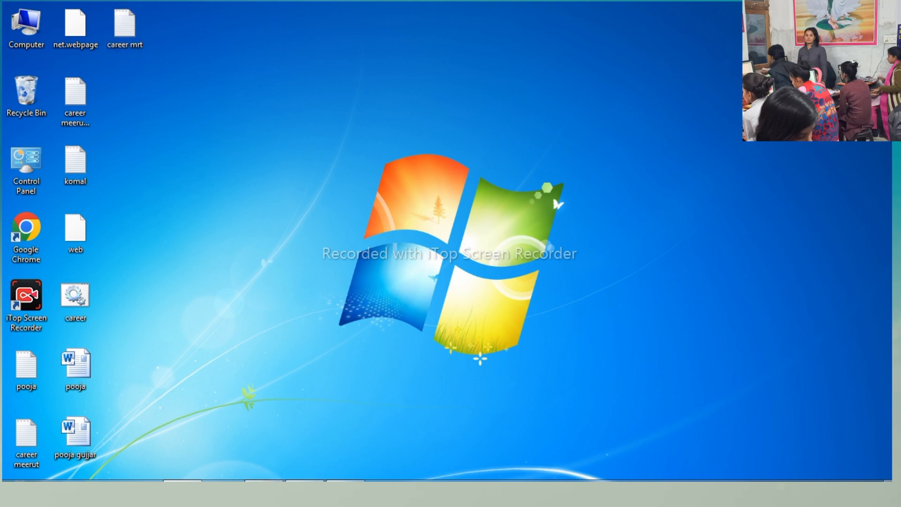
click(304, 489)
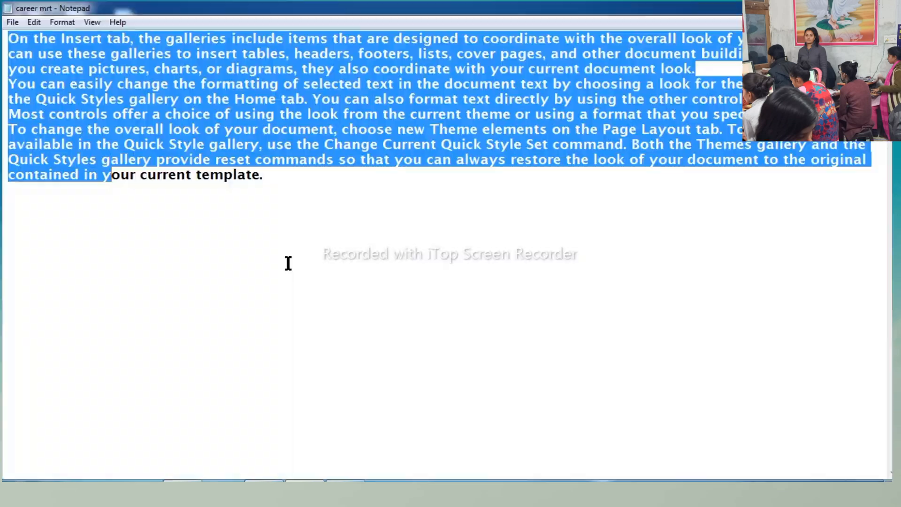
click(12, 22)
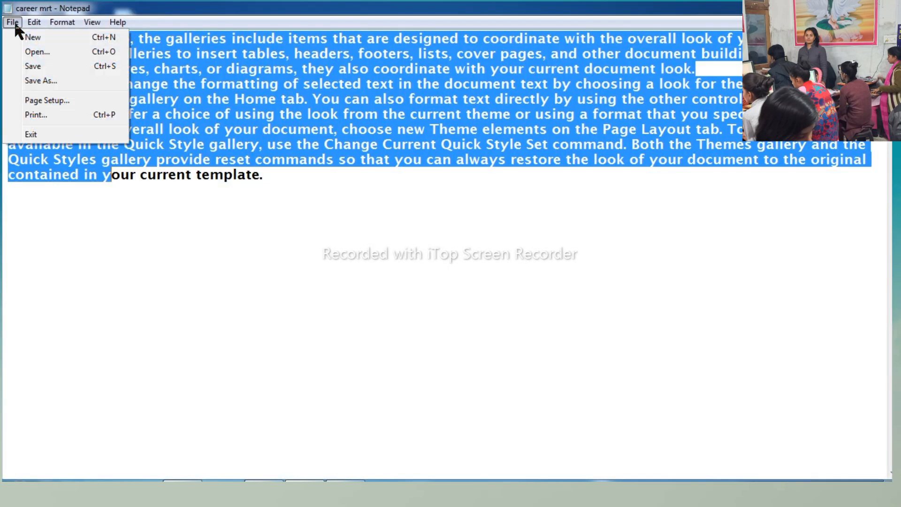
click(47, 81)
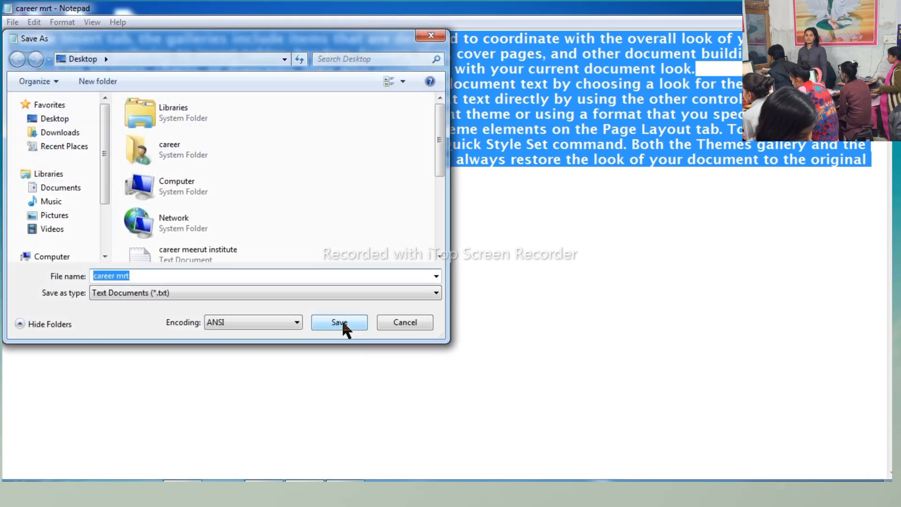
click(412, 323)
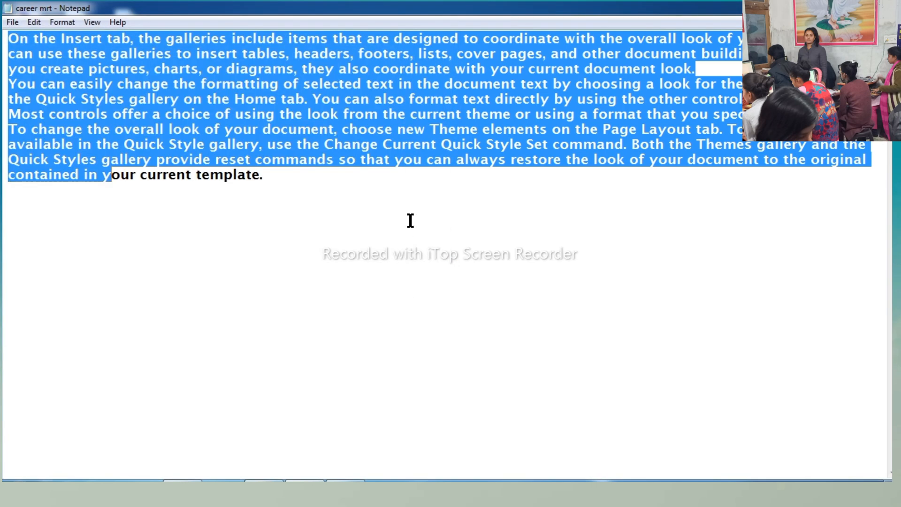
- Append wjkedkhekhfkehkfre after the last paragraph and add the line kejhfkehfkherkfhkerhfrehfrehfhrefhrefhrjehfrejhf below it
click(311, 186)
click(278, 178)
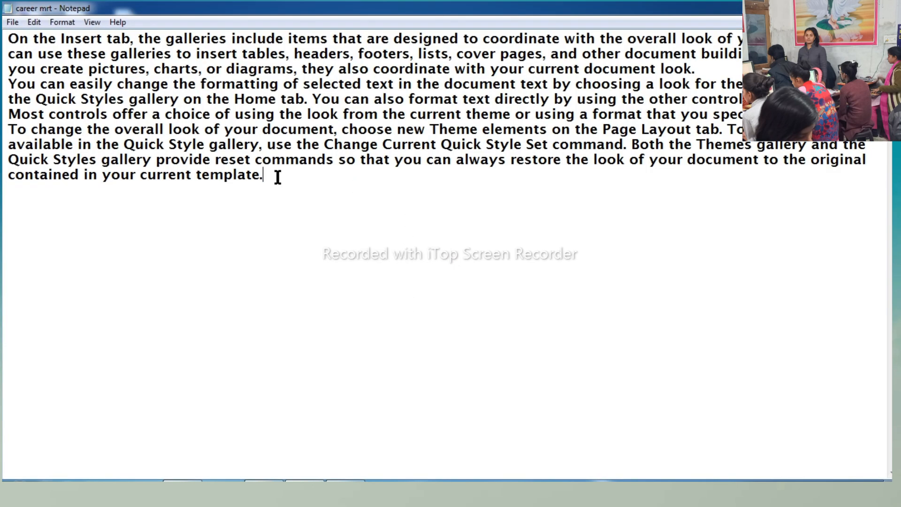
text(wjkedkhekhfkehkfre)
key(Return)
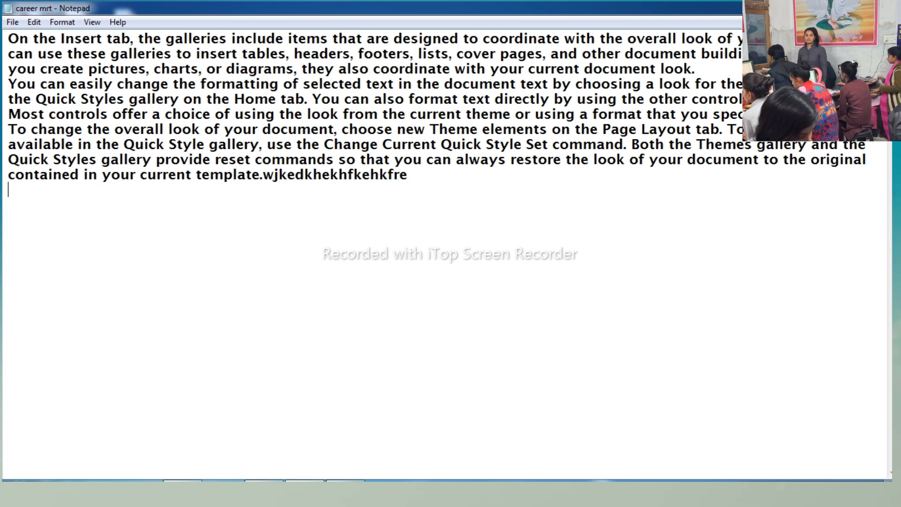
text(kejhfkehfkherkfhkerhfrehfre)
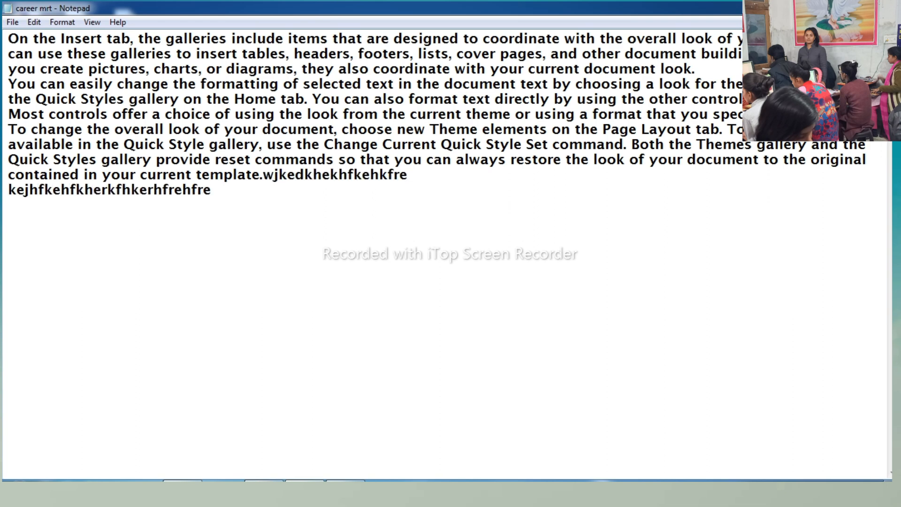
text(hfhrefhrefhrjehfrejhf)
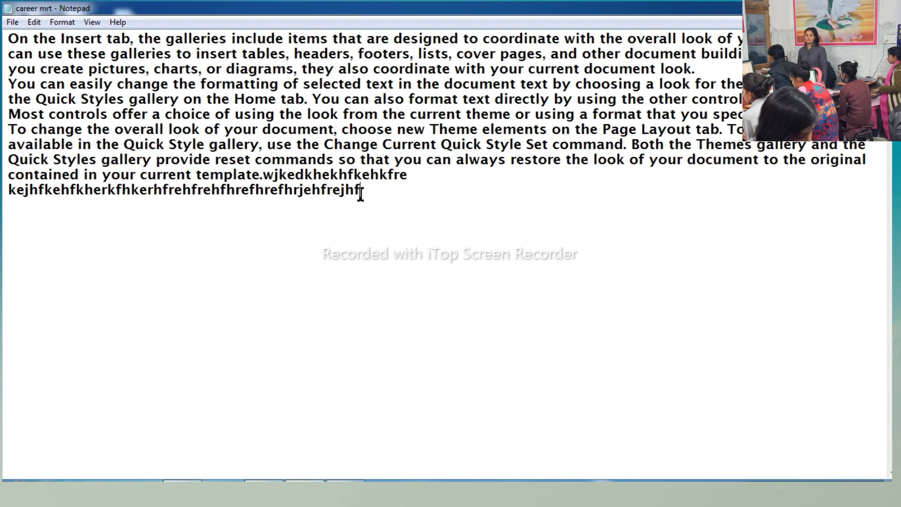
- Select all the text and use Save As to overwrite the existing career mrt file on the Desktop
drag(361, 192, 3, 12)
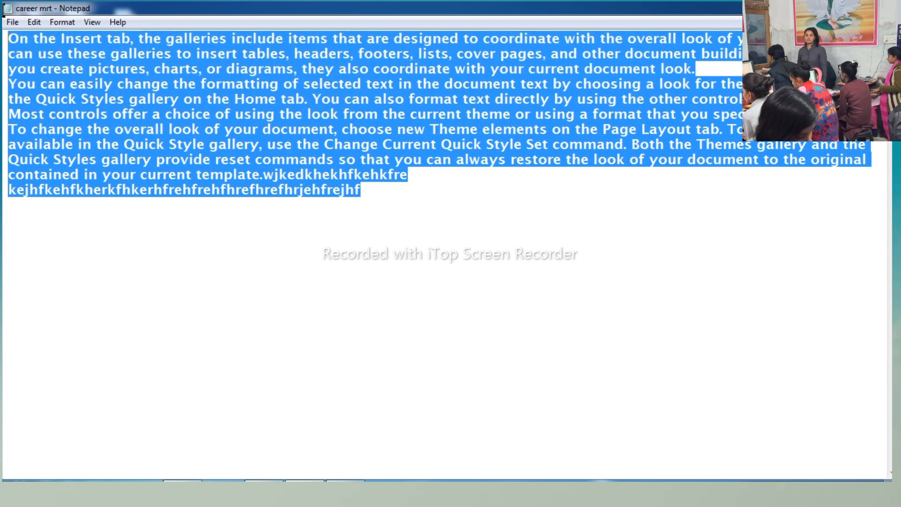
click(13, 22)
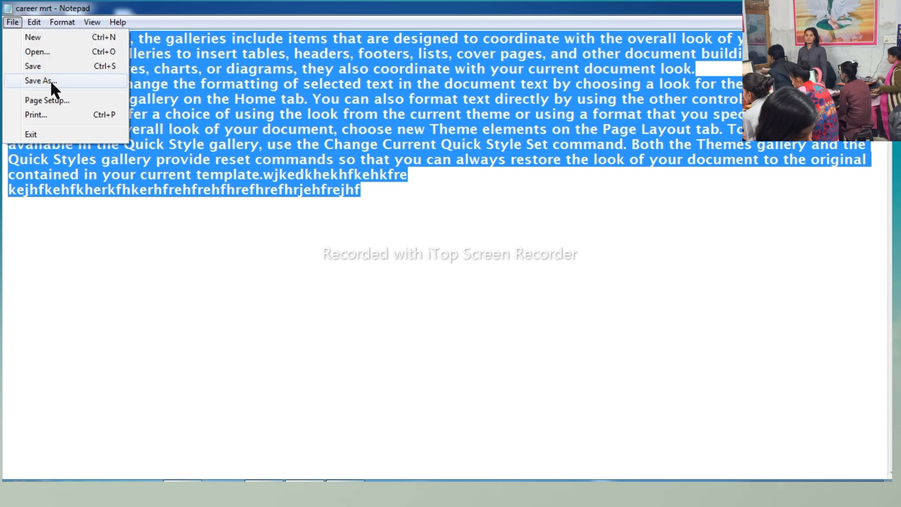
click(50, 81)
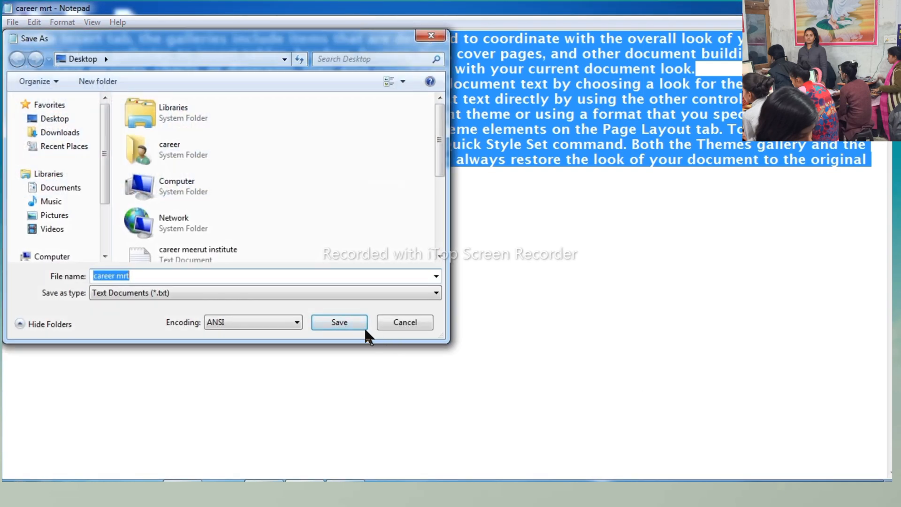
click(348, 322)
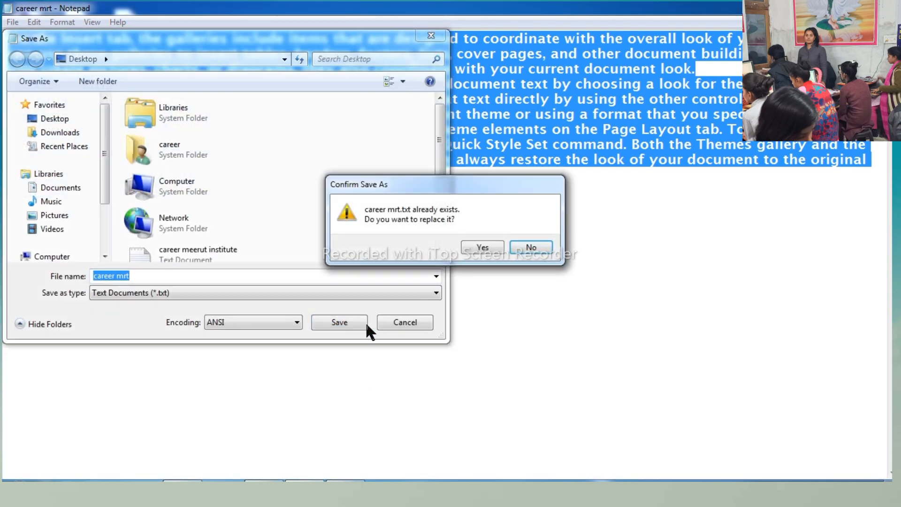
click(483, 248)
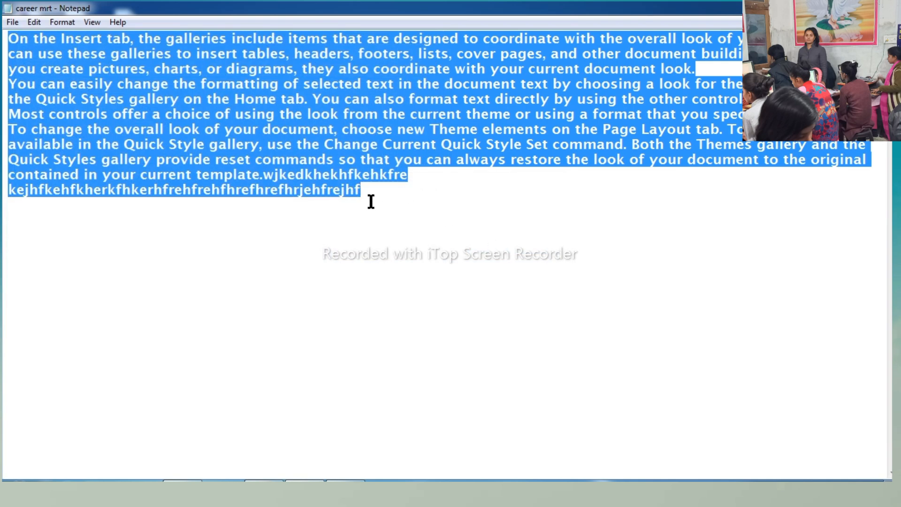
- Save a copy of the document to the Desktop under the new name career mrt ins
click(12, 23)
click(52, 78)
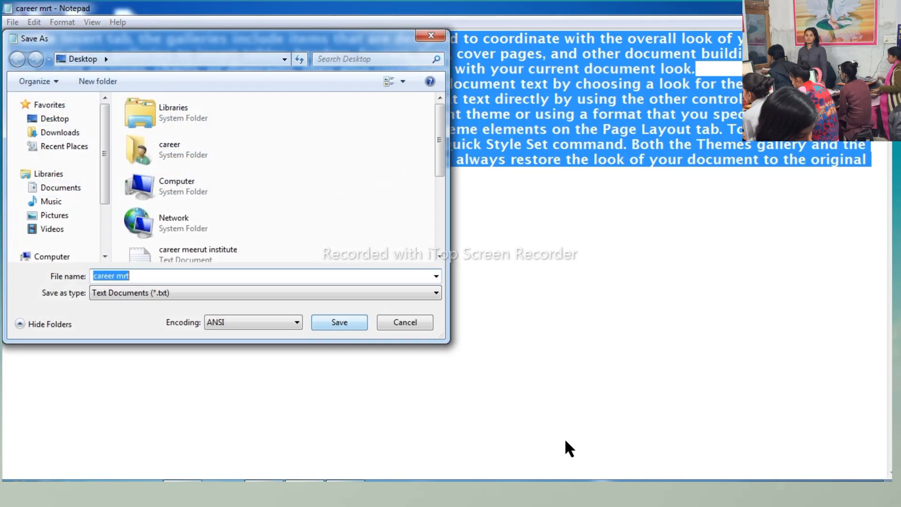
click(153, 277)
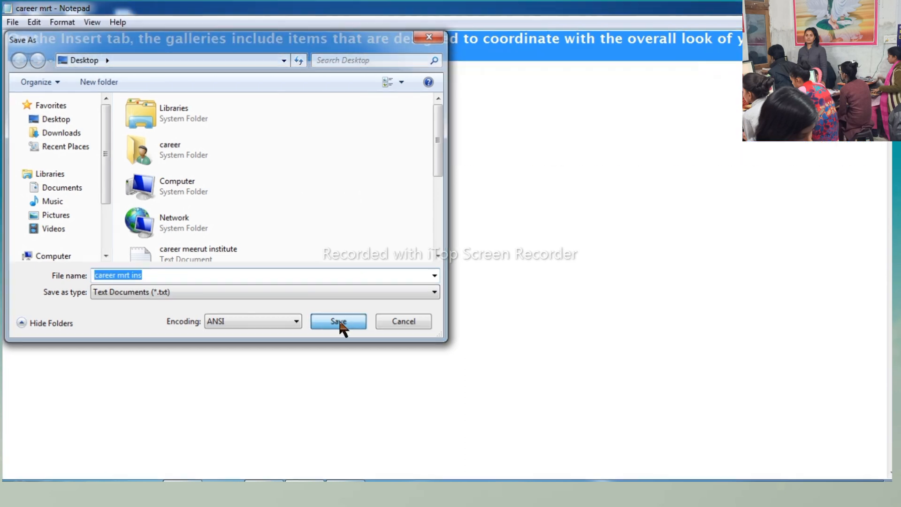
click(341, 323)
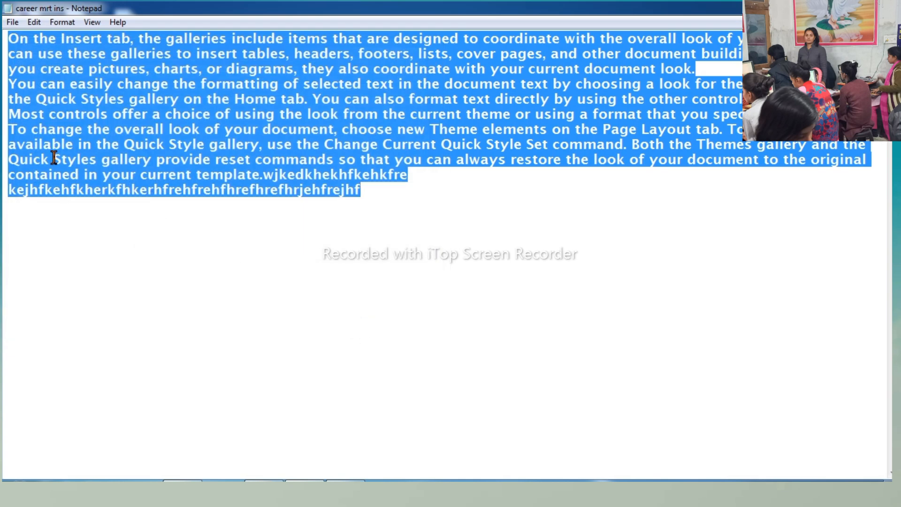
- In Page Setup, set the paper size to A4, try landscape orientation and return it to portrait
click(13, 25)
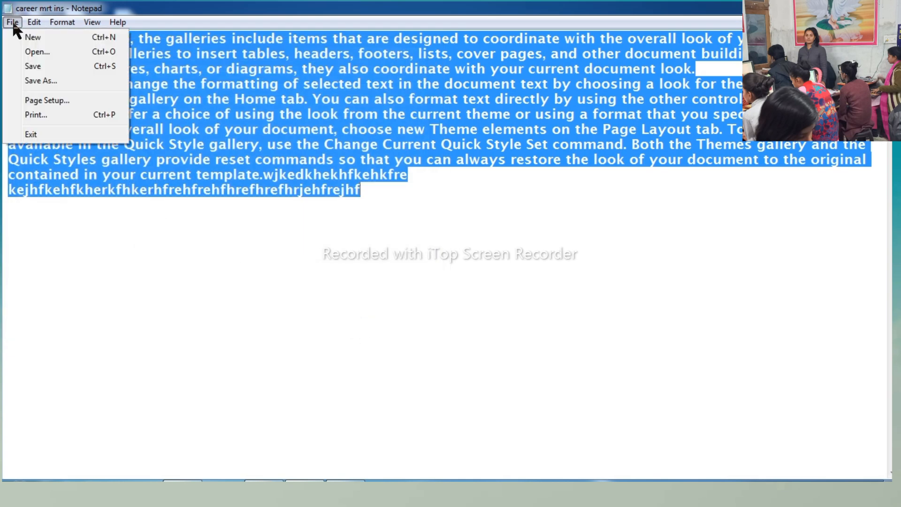
click(31, 100)
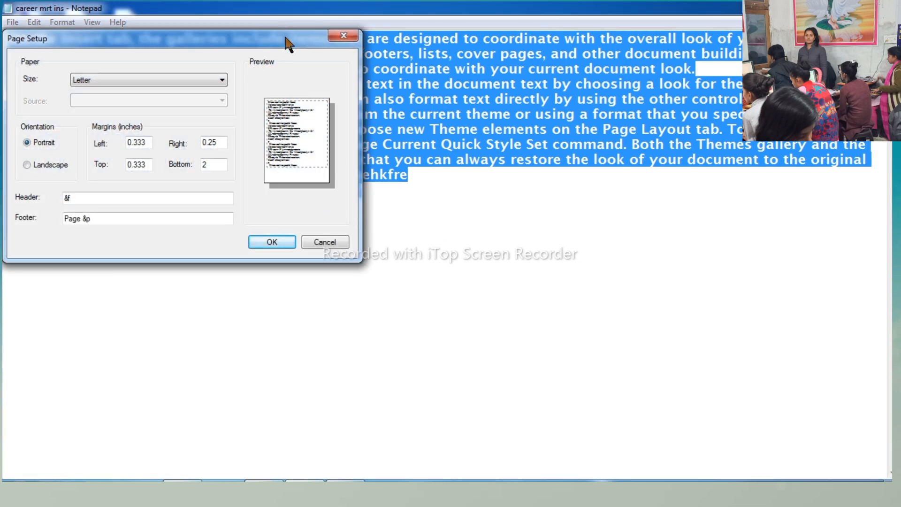
drag(288, 44, 382, 47)
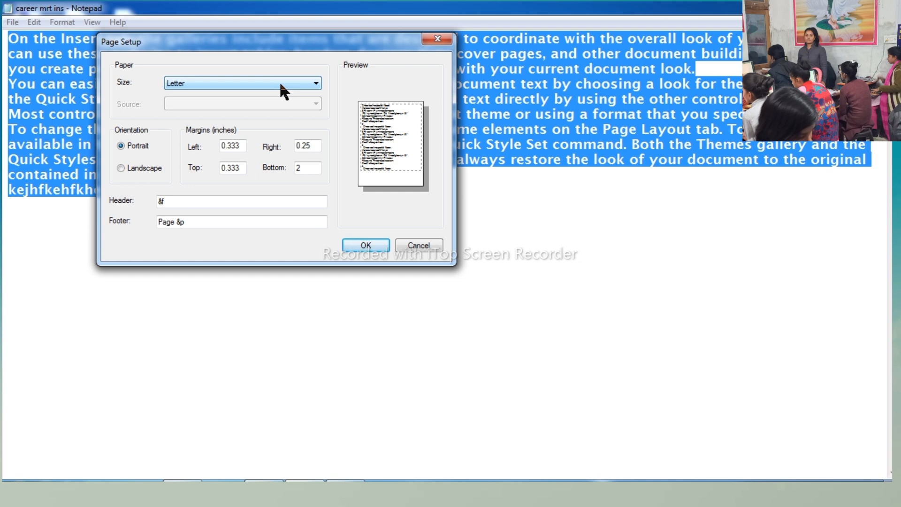
click(200, 84)
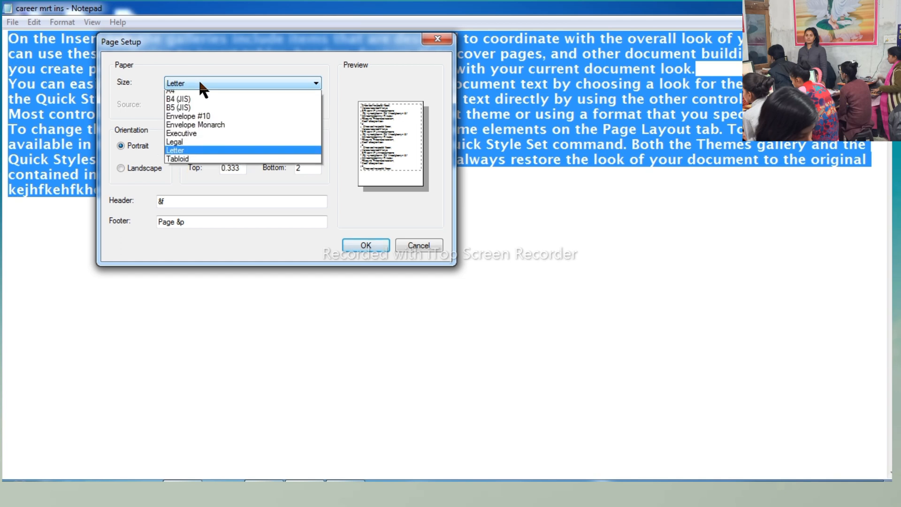
scroll(188, 108, up, 1)
click(169, 97)
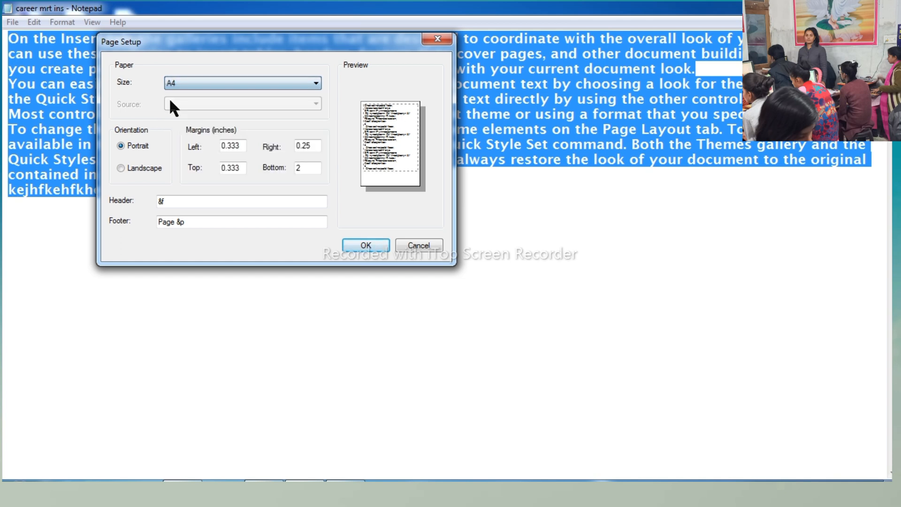
click(141, 168)
click(143, 145)
- Set the left and right page margins to 1 inch each
drag(244, 145, 212, 149)
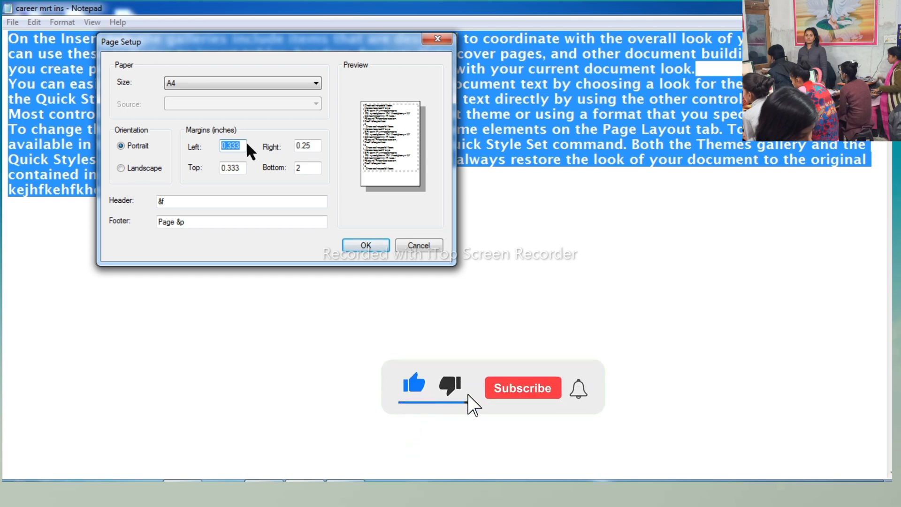
text(1)
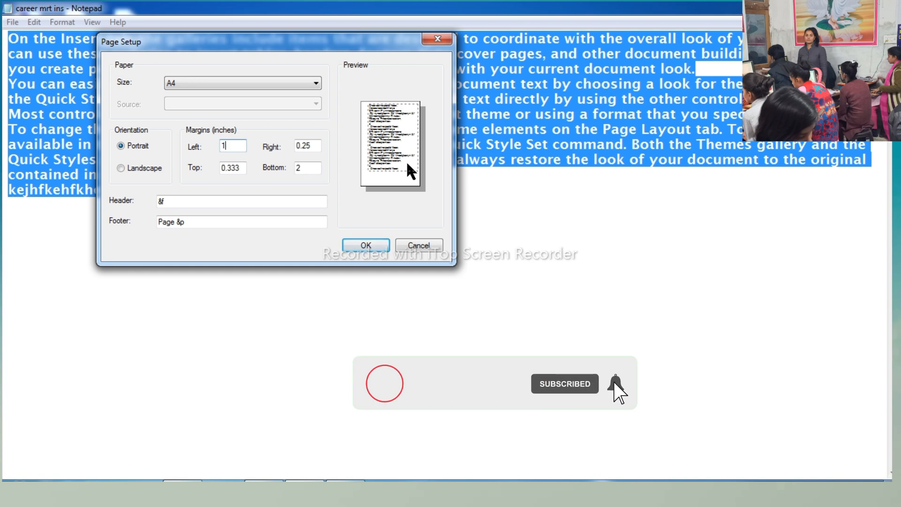
key(Tab)
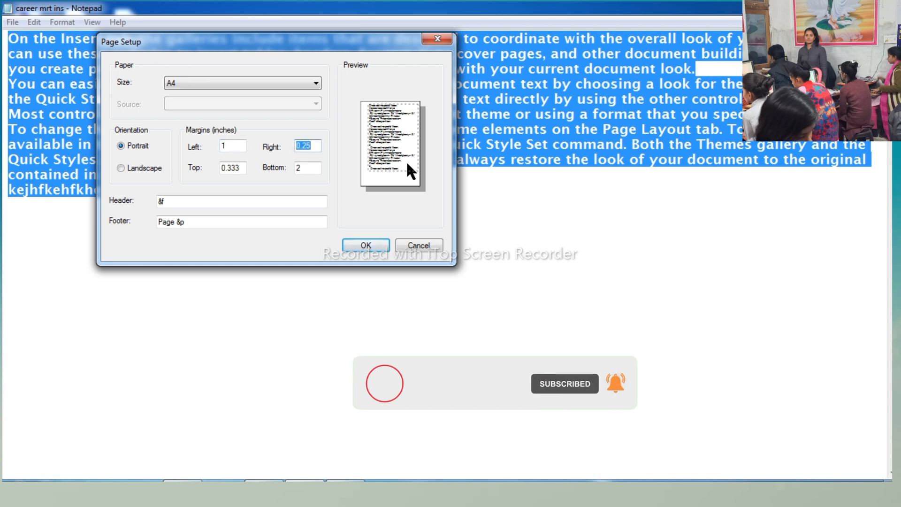
text(1)
key(Tab)
key(Tab)
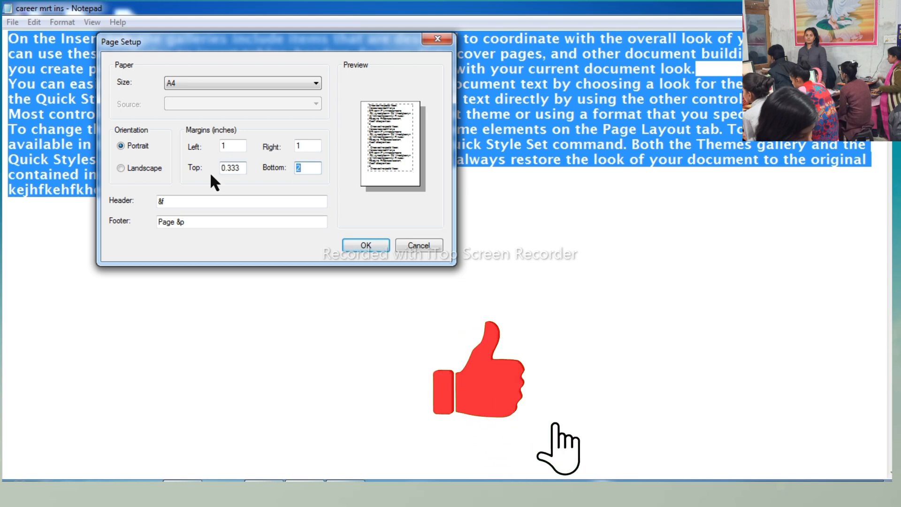
- Set the top and bottom page margins to 1 inch each and apply the page setup
click(243, 169)
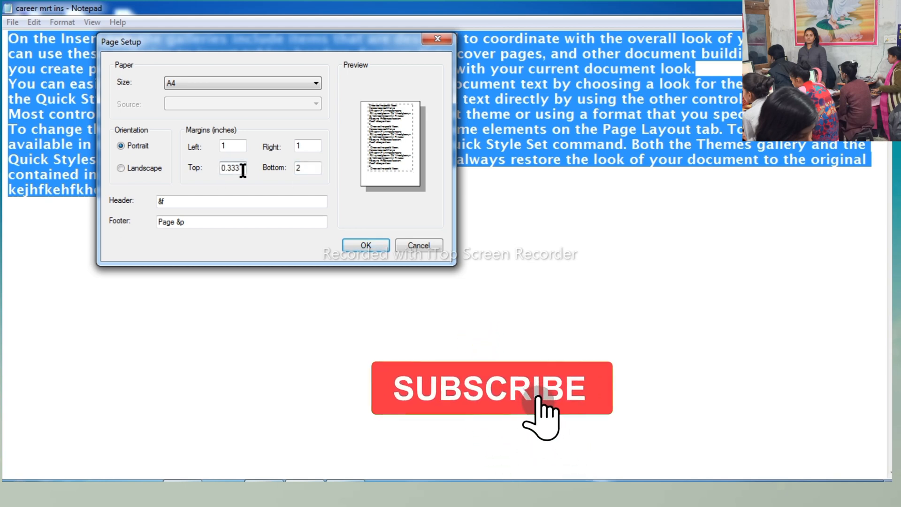
key(BackSpace)
key(BackSpace)
key(BackSpace)
key(BackSpace)
key(BackSpace)
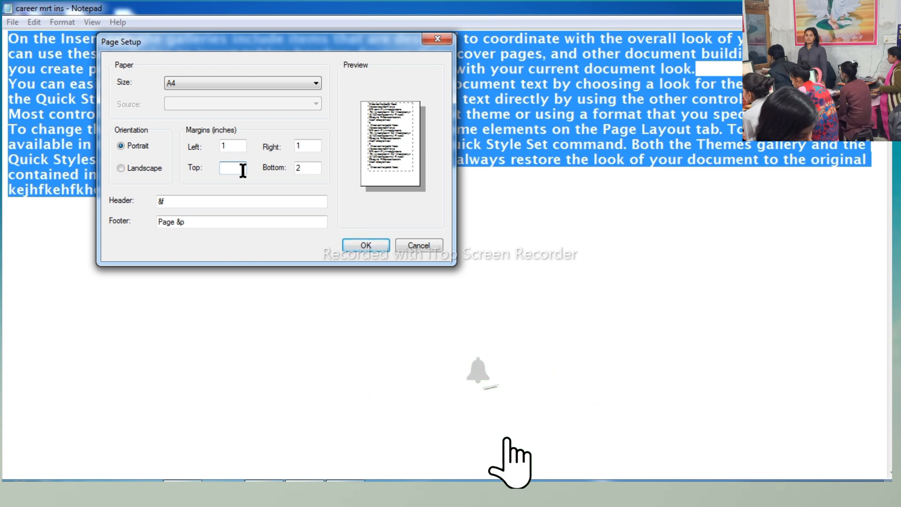
text(1)
key(Tab)
text(1)
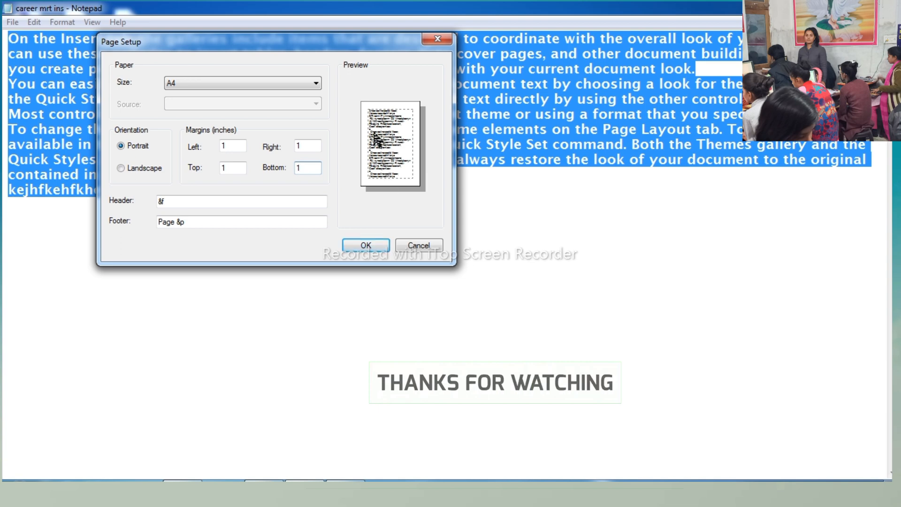
click(362, 246)
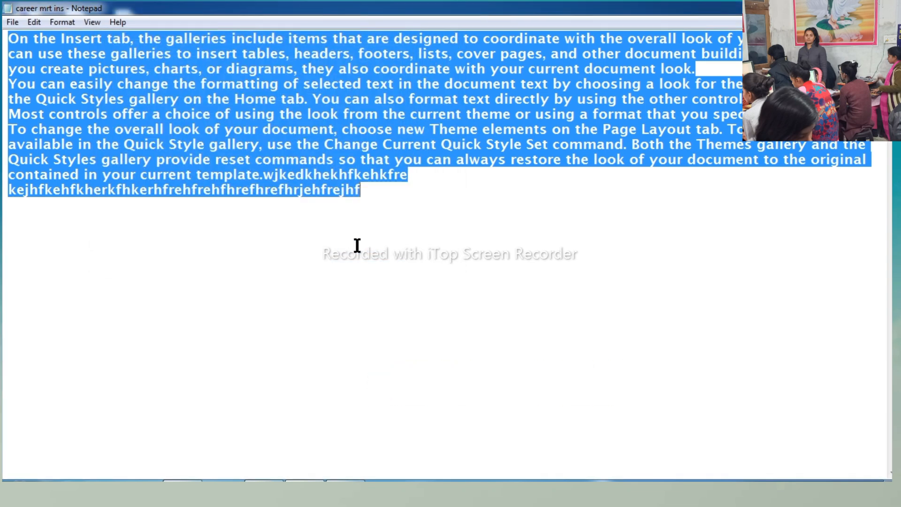
- Undo the last text entry at the end of the document, and undo once more to restore it
click(12, 23)
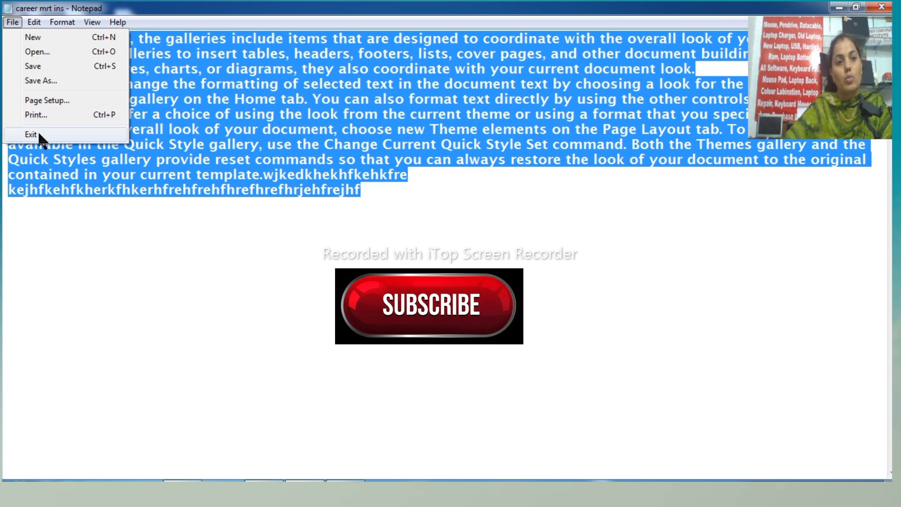
click(280, 130)
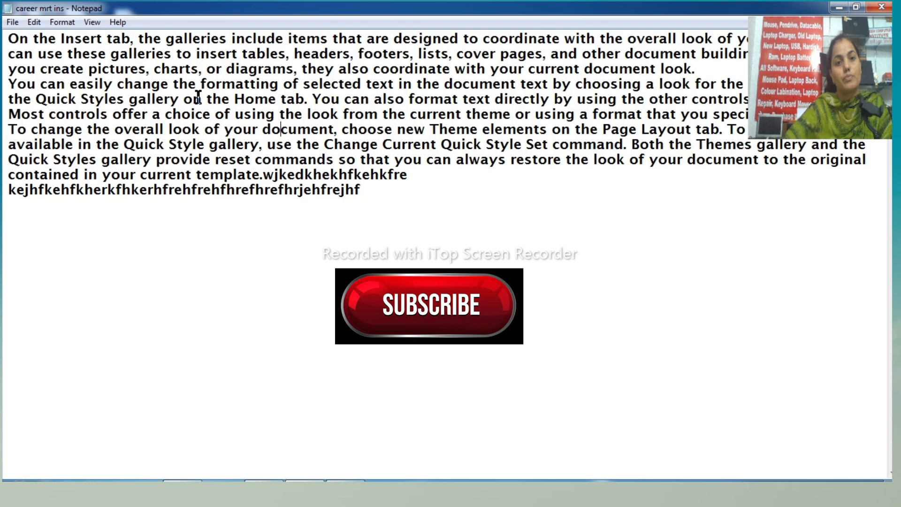
click(34, 22)
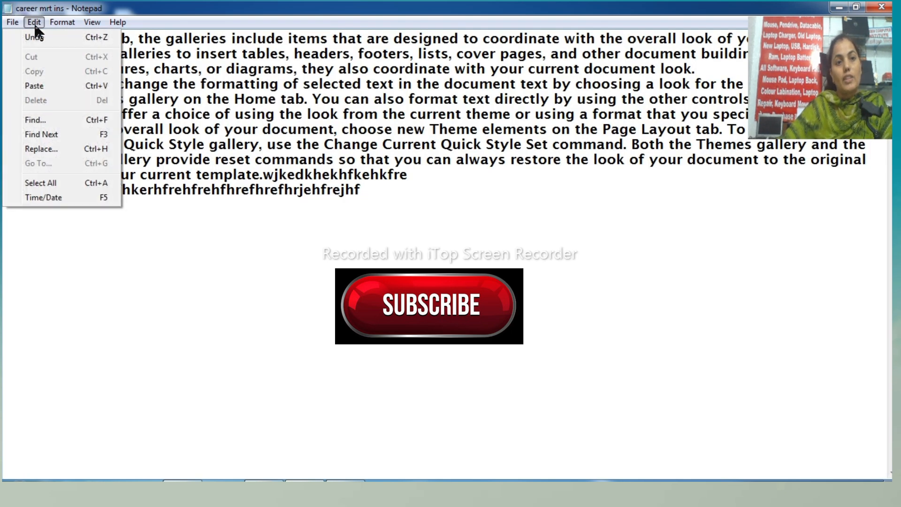
click(35, 38)
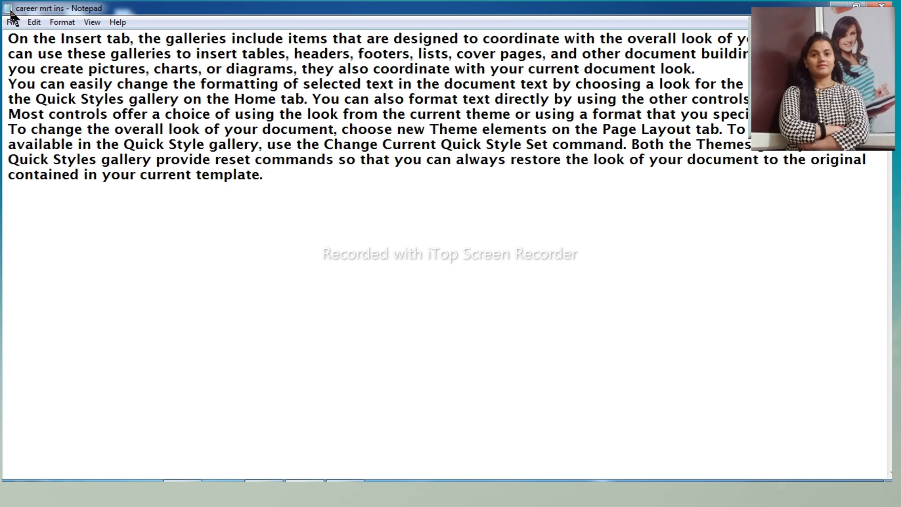
click(39, 29)
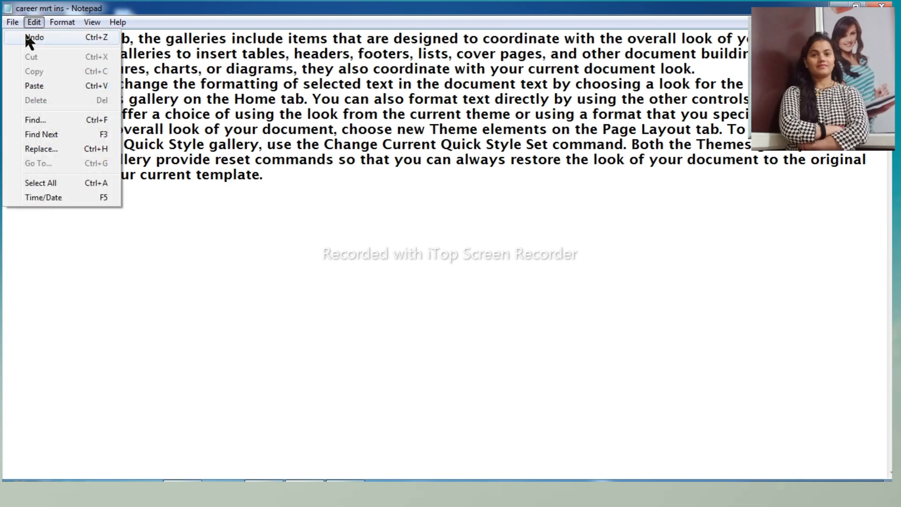
click(33, 42)
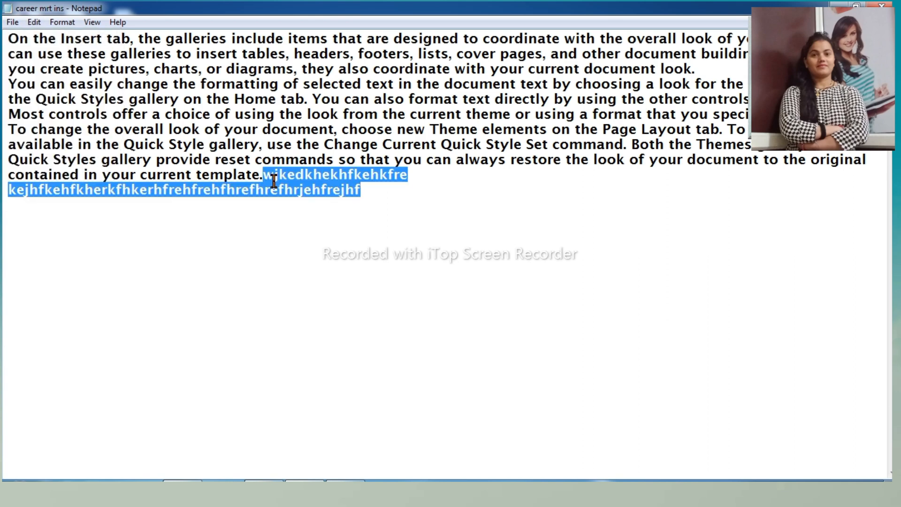
click(357, 191)
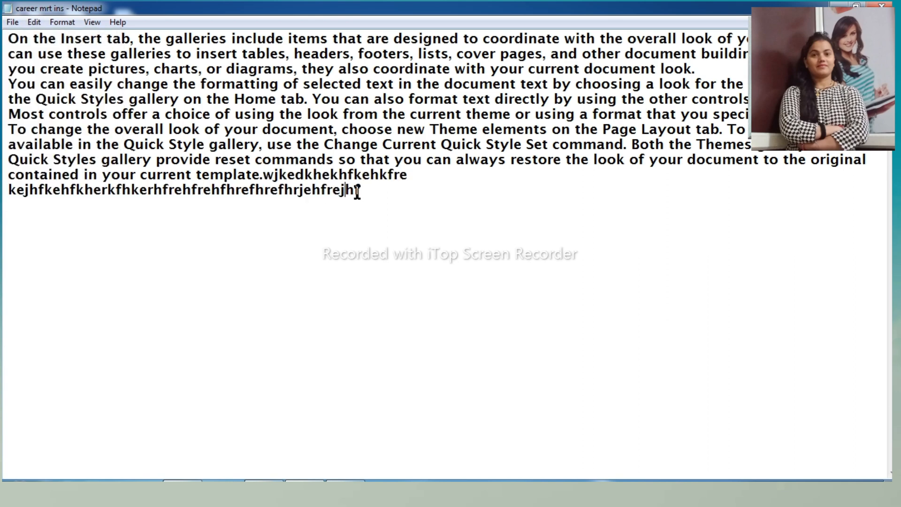
drag(362, 191, 12, 11)
click(34, 22)
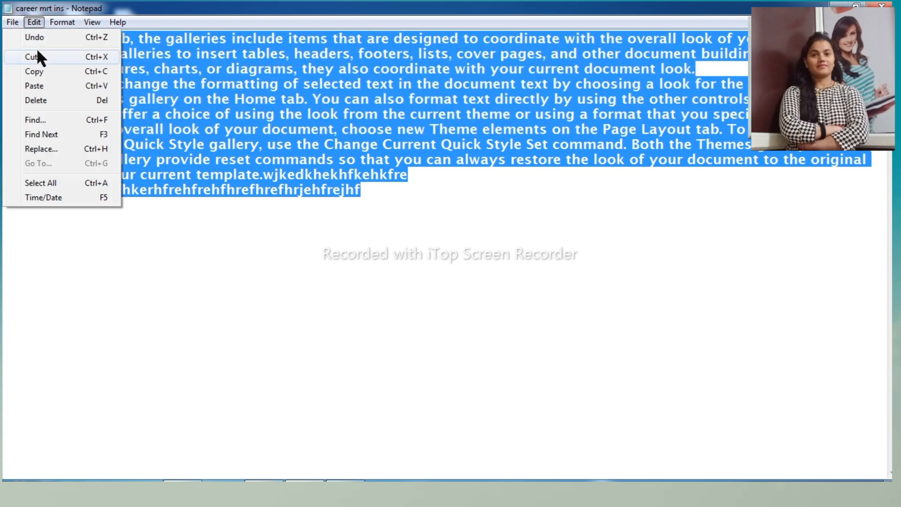
click(197, 96)
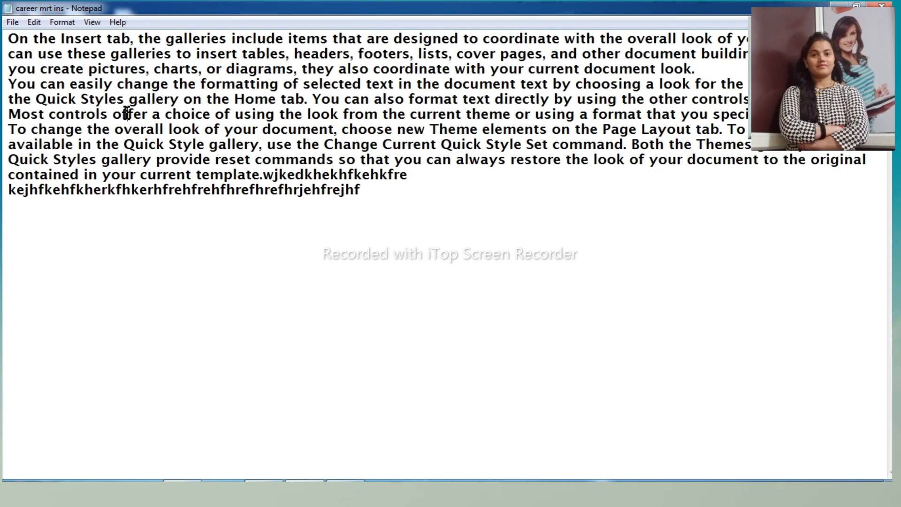
- Cut the passage from "the Insert tab" in the first line through "pictures, c" and paste it at the end of the document
drag(29, 39, 161, 69)
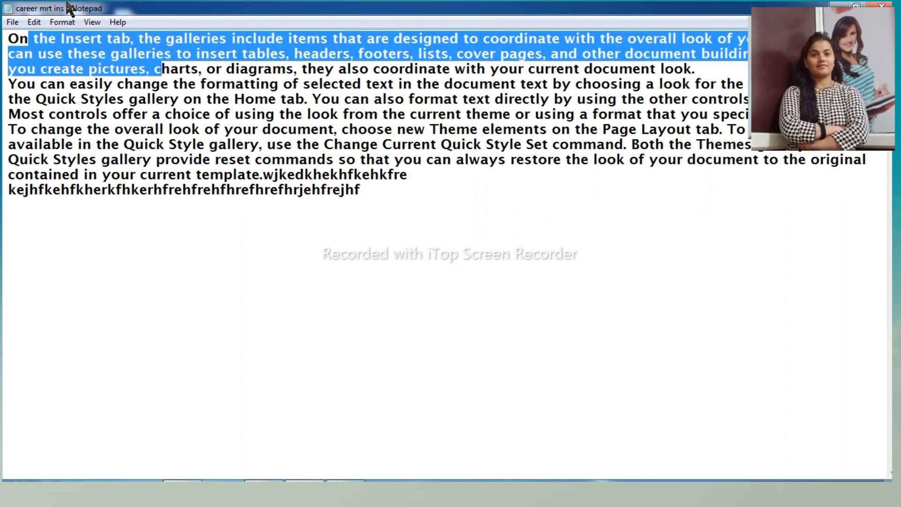
click(33, 21)
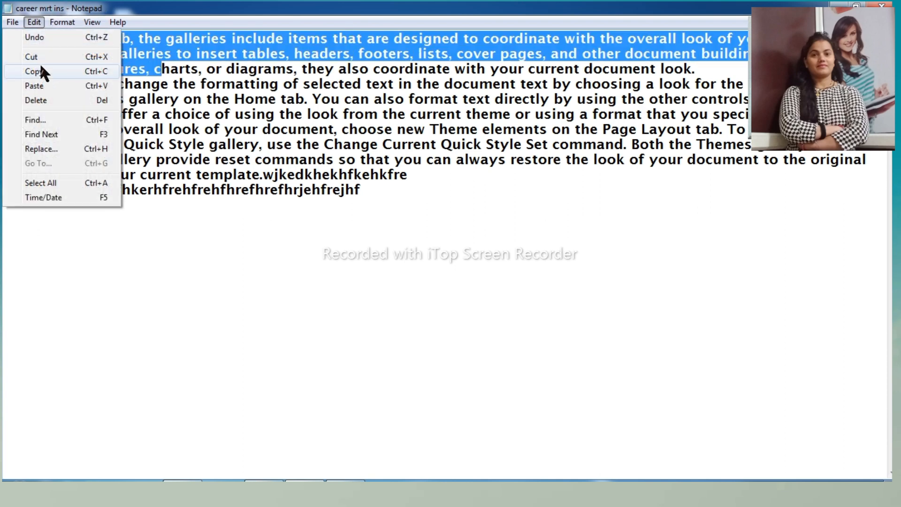
click(41, 56)
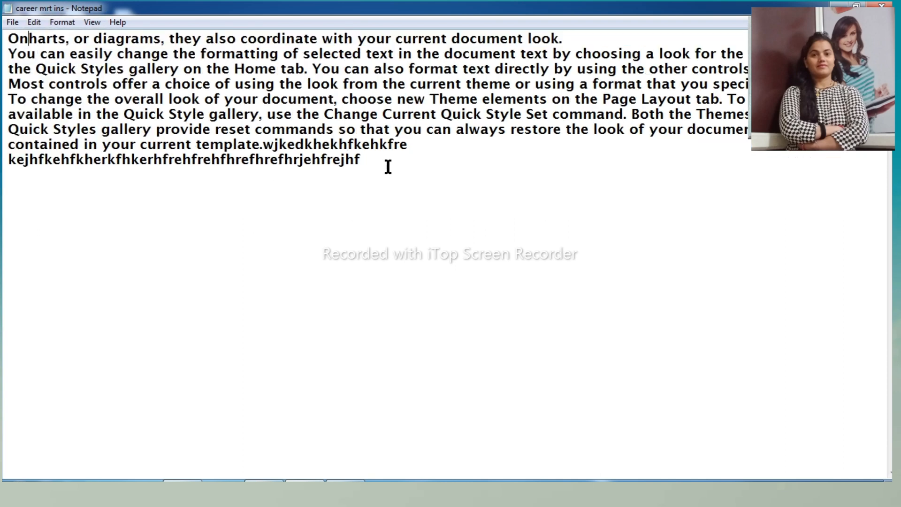
click(38, 21)
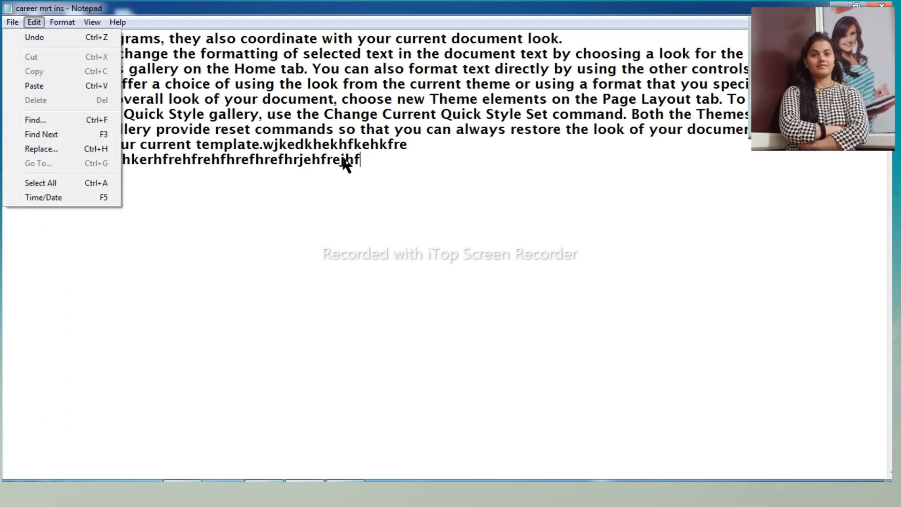
click(33, 87)
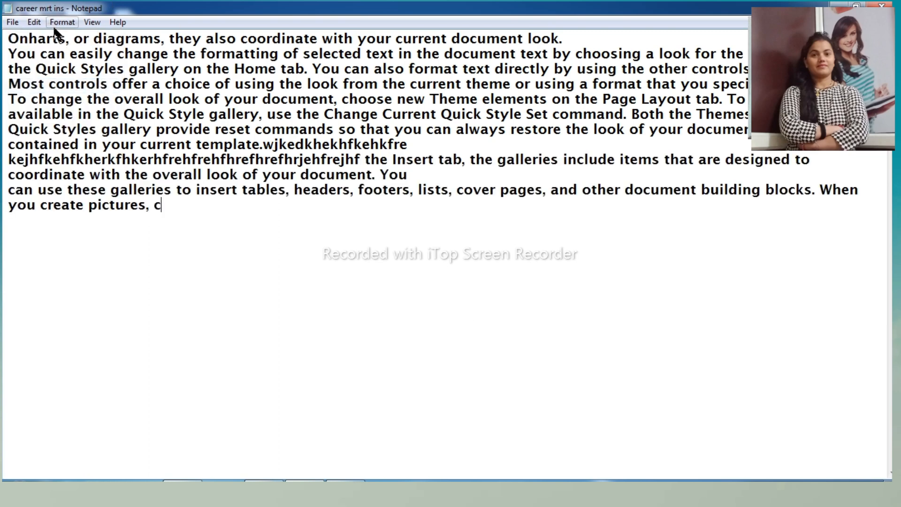
- Copy the passage from "n easily change" in the second line to "overall look of your document" and paste it at the document's end
click(34, 22)
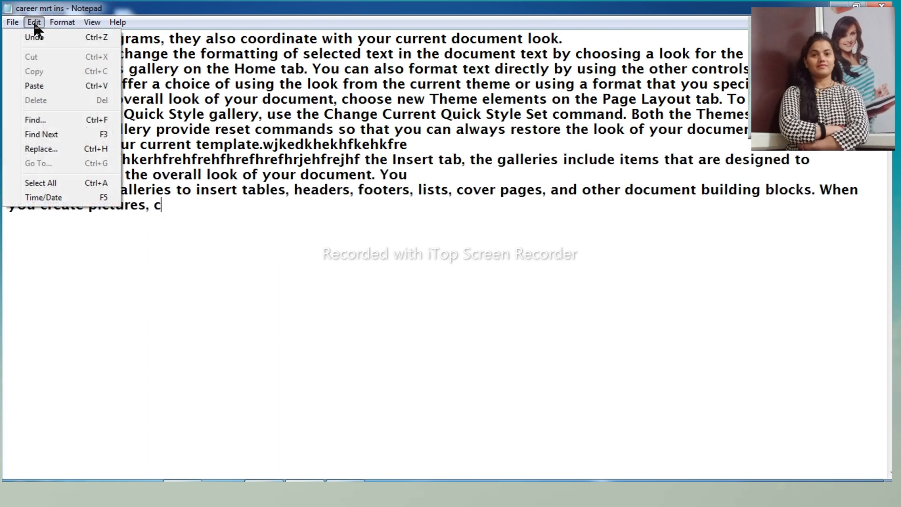
click(226, 126)
drag(56, 55, 335, 99)
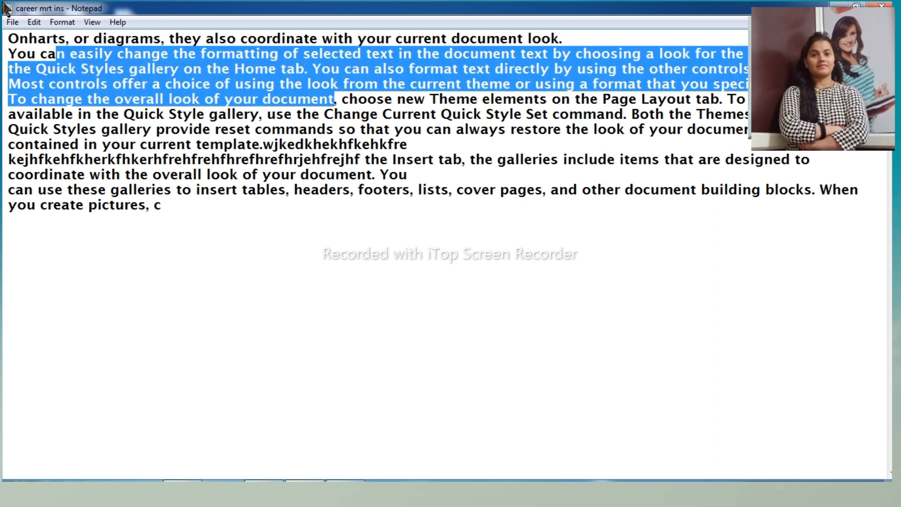
click(34, 22)
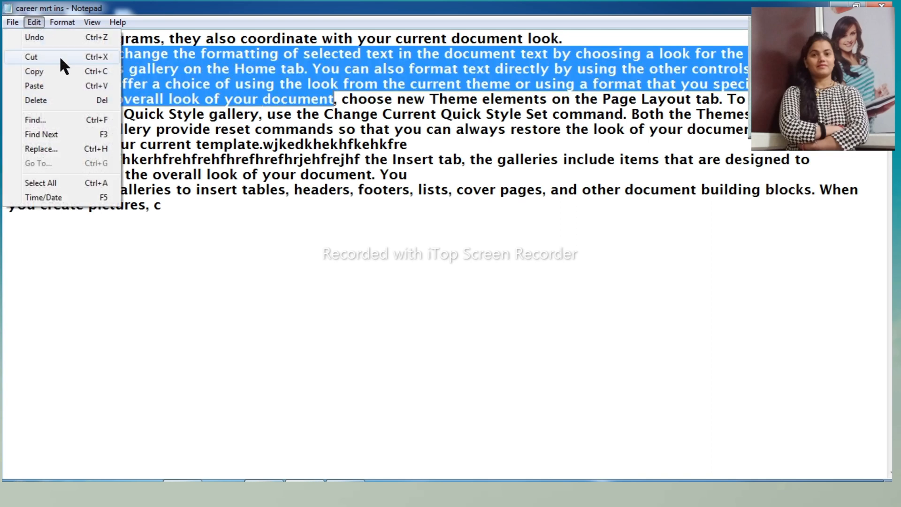
click(38, 71)
click(188, 209)
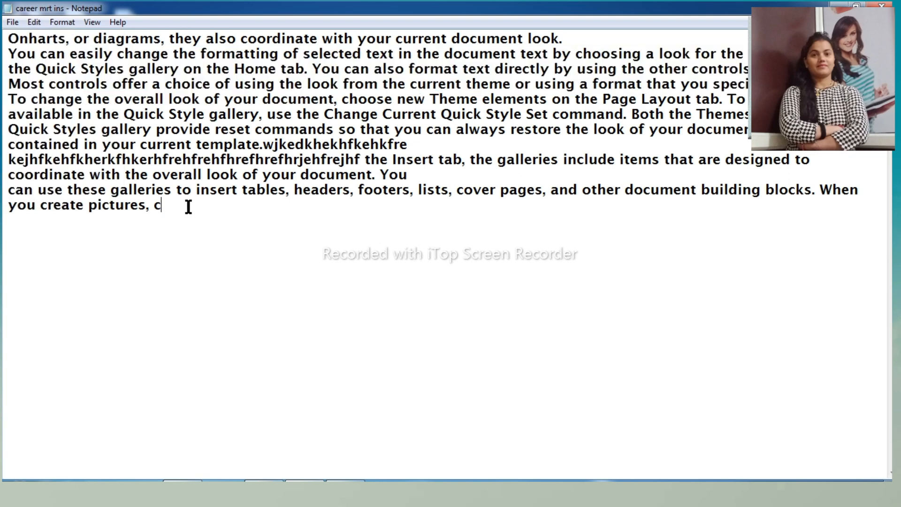
click(34, 22)
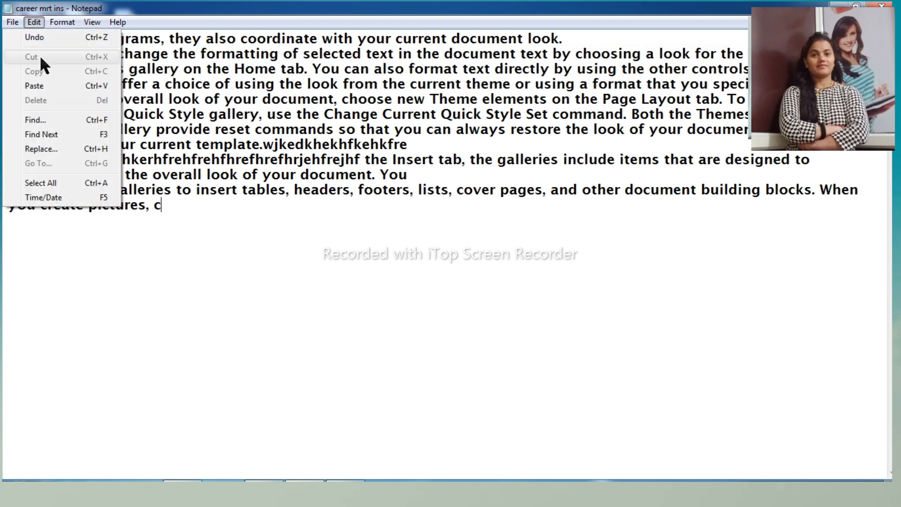
click(44, 86)
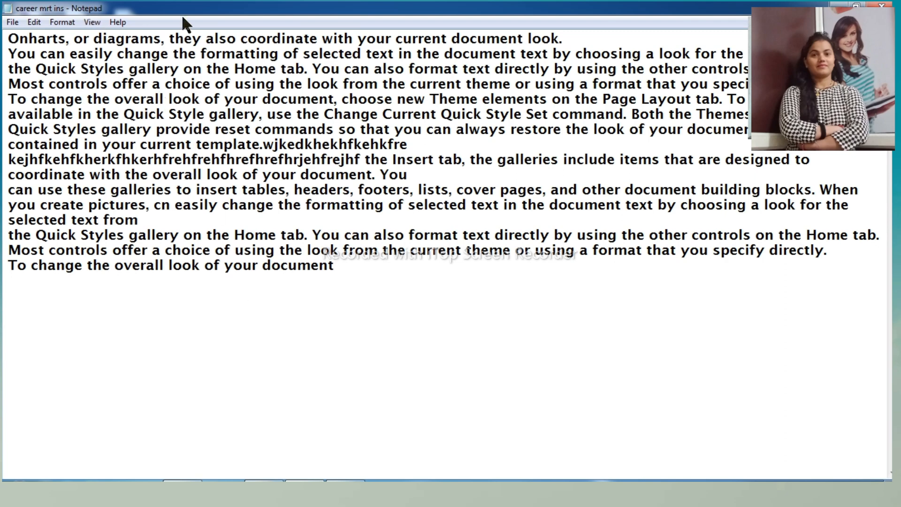
- Cut the passage from "nge the formatting" in the second line through "so that you can" and paste it after the last line
drag(141, 54, 450, 136)
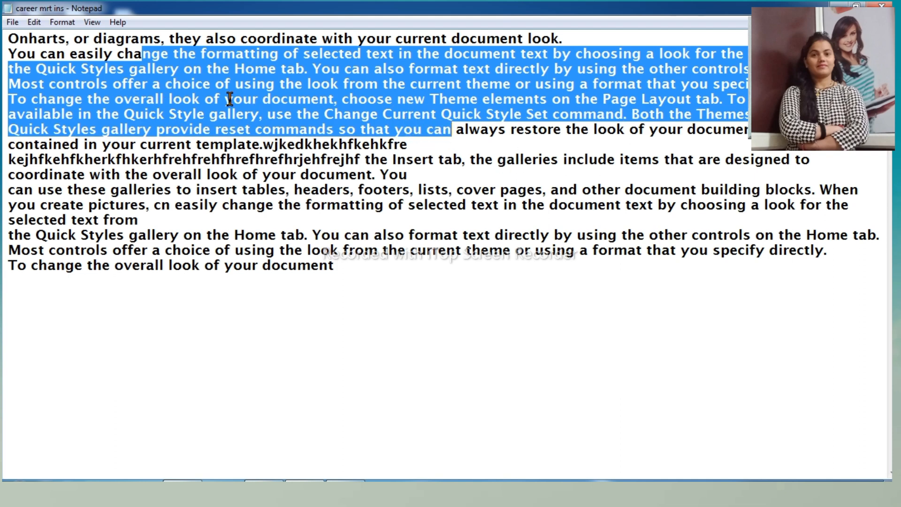
click(34, 22)
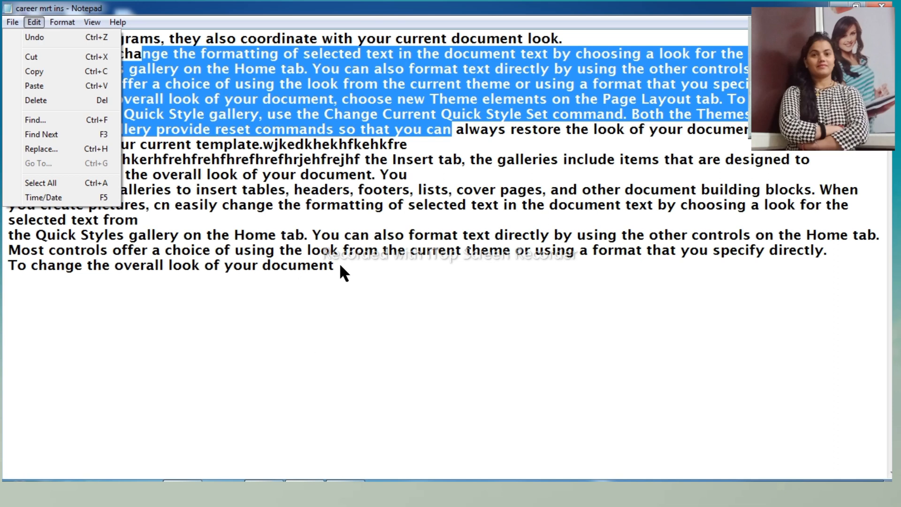
click(32, 58)
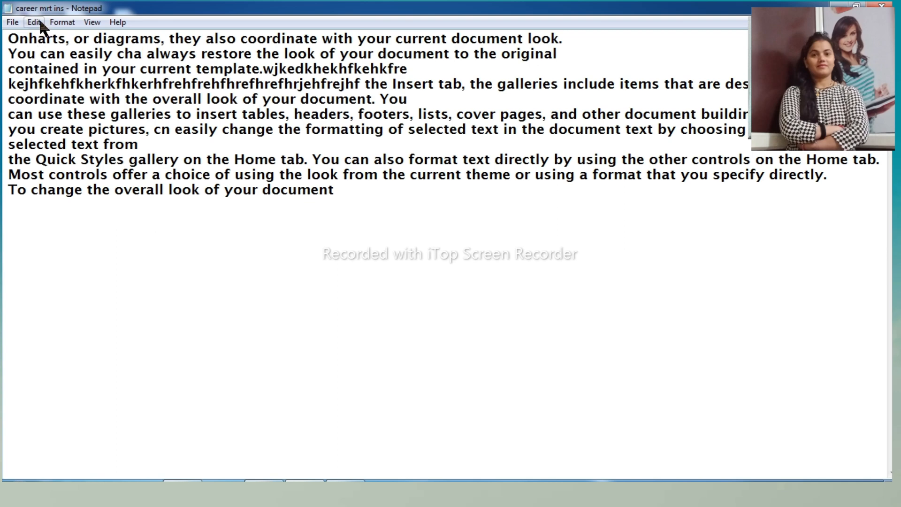
click(39, 24)
click(349, 194)
click(33, 22)
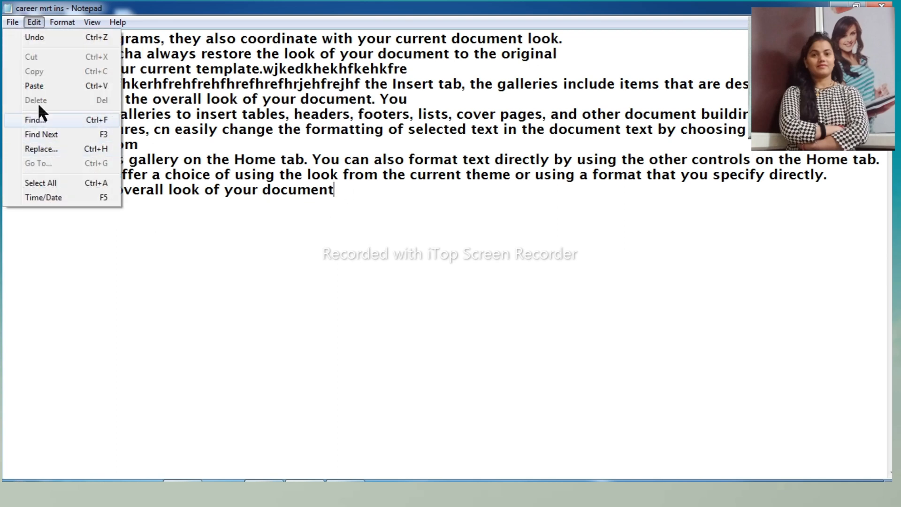
click(34, 85)
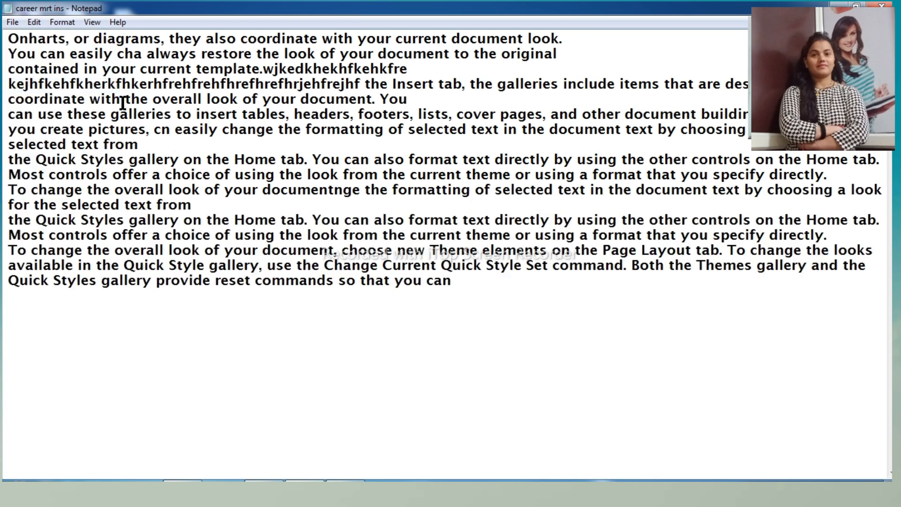
- Copy the passage from "the overall look of your document. You" through "look from the curre" and paste it after the final word
drag(123, 99, 449, 232)
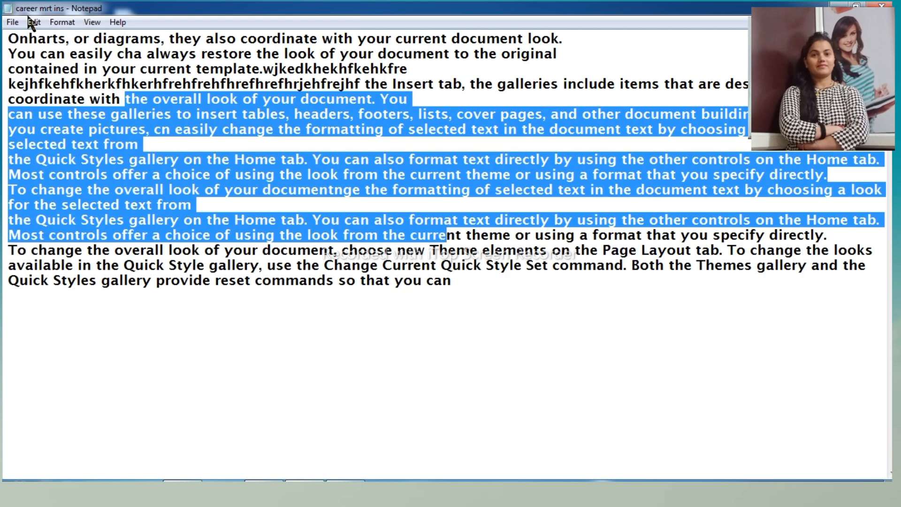
click(34, 22)
click(29, 69)
click(472, 283)
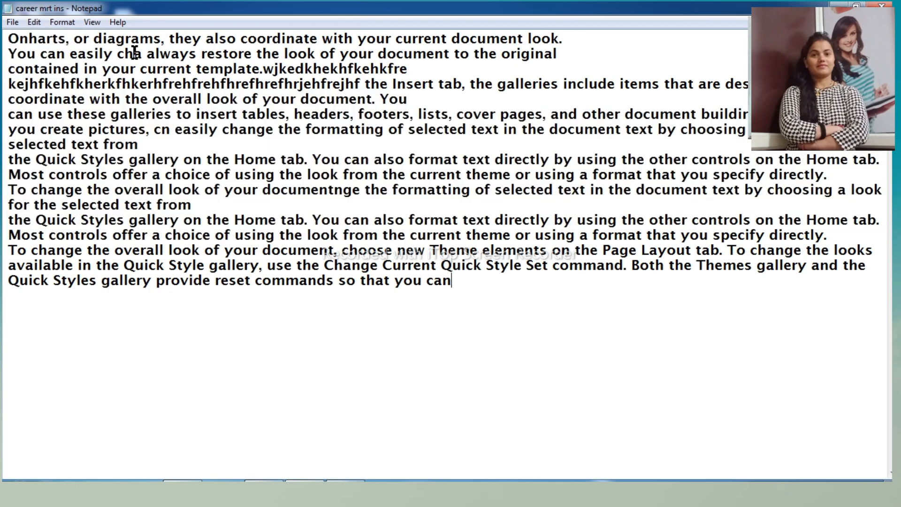
click(34, 22)
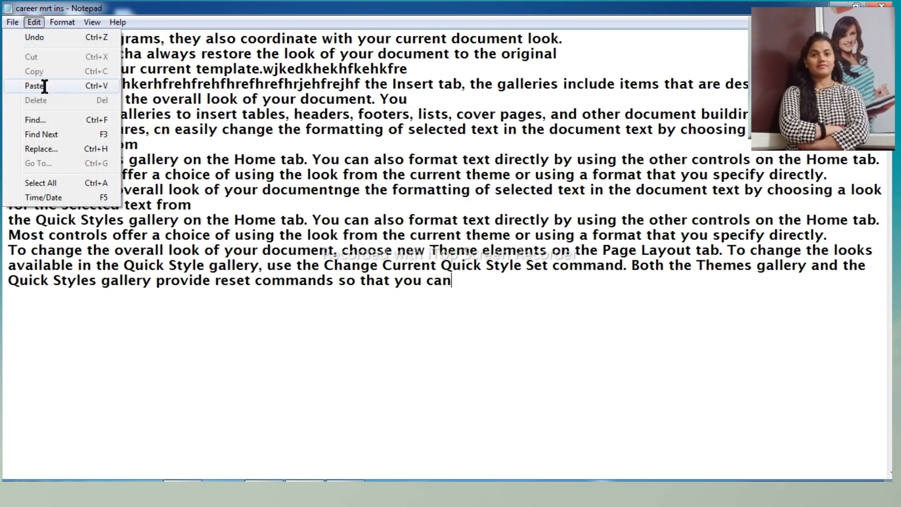
click(44, 85)
drag(204, 159, 394, 281)
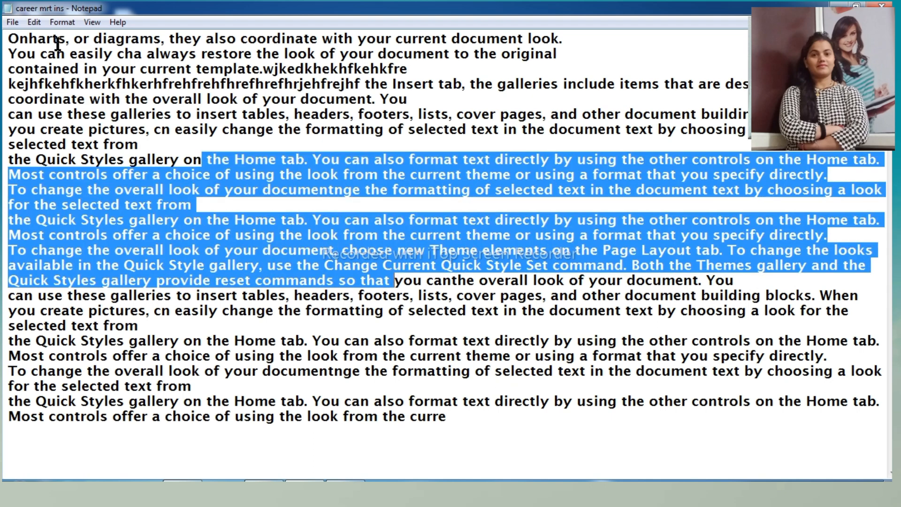
click(35, 23)
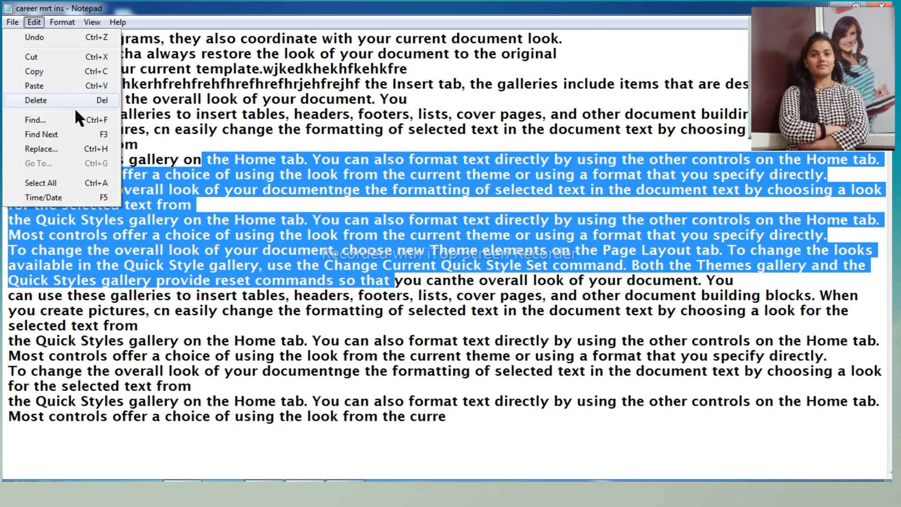
click(149, 81)
- Delete the passage from "rent template" in the third line through "You can also format" in the middle of the document
drag(163, 69, 458, 220)
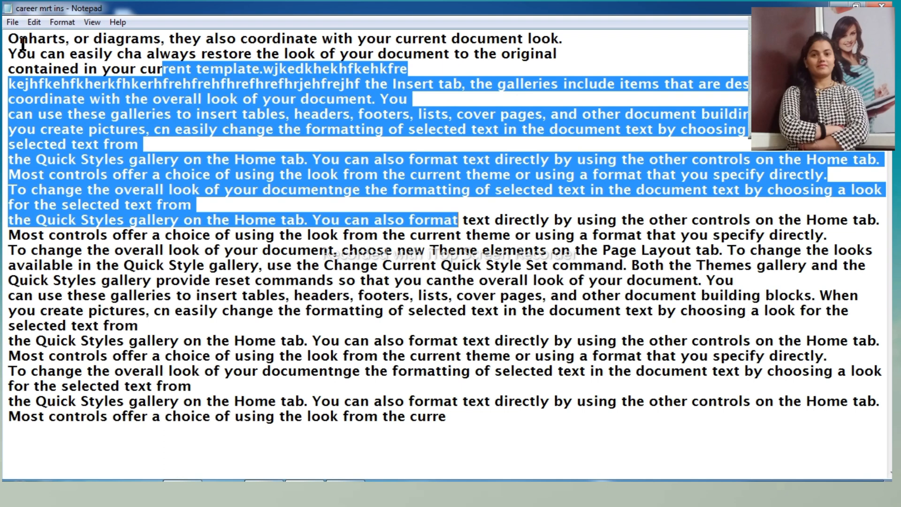
click(34, 22)
click(38, 81)
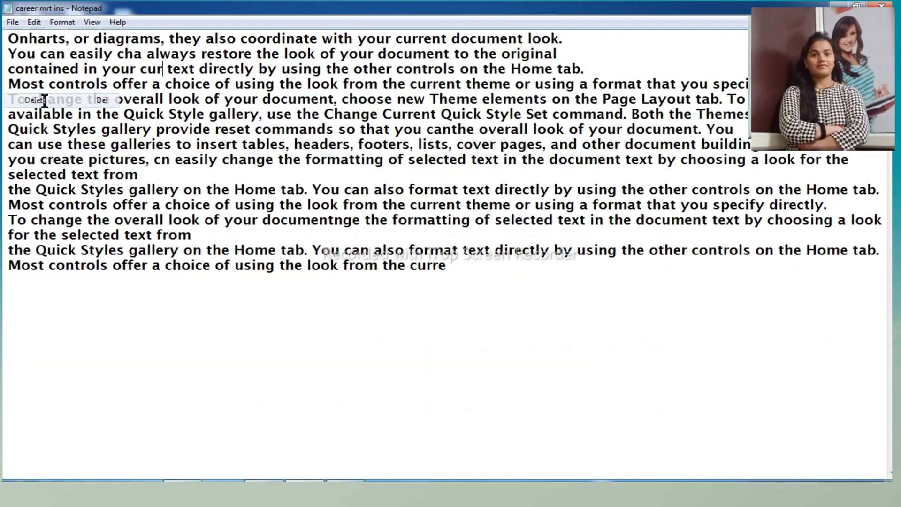
drag(102, 84, 281, 189)
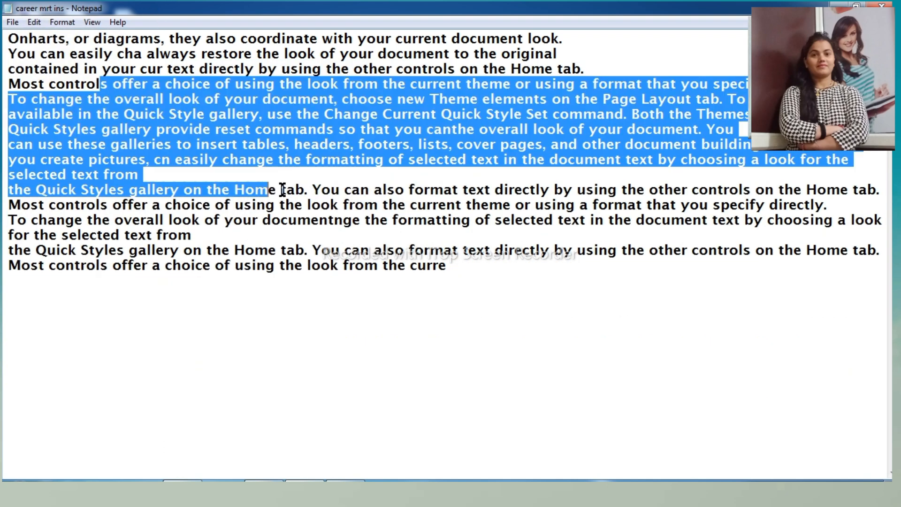
click(34, 22)
click(213, 104)
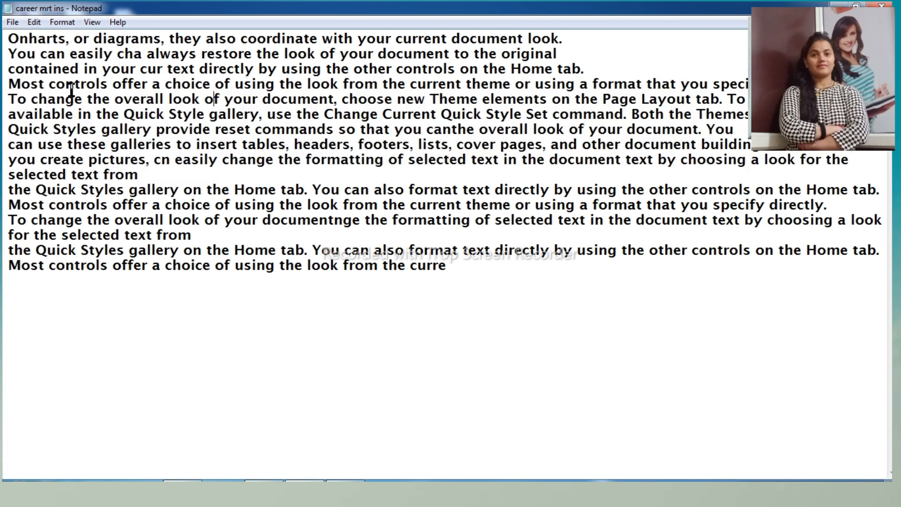
click(76, 88)
drag(453, 266, 7, 44)
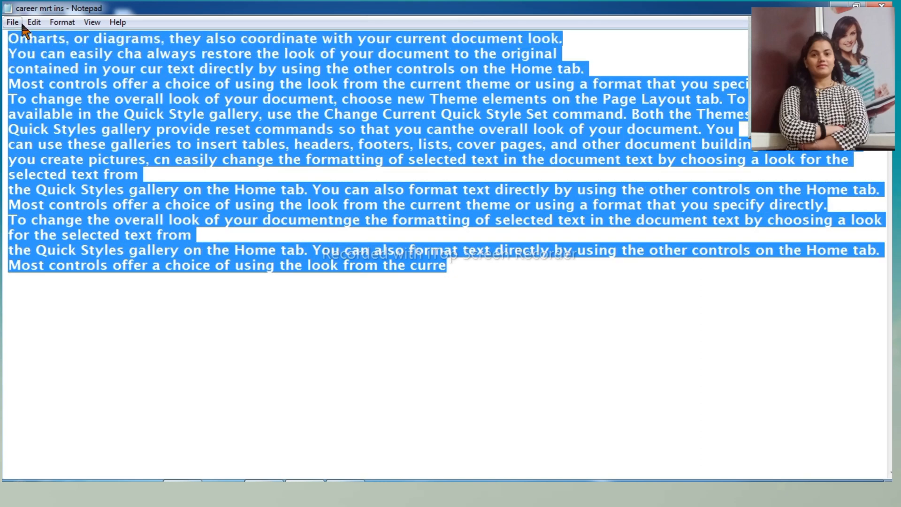
click(83, 114)
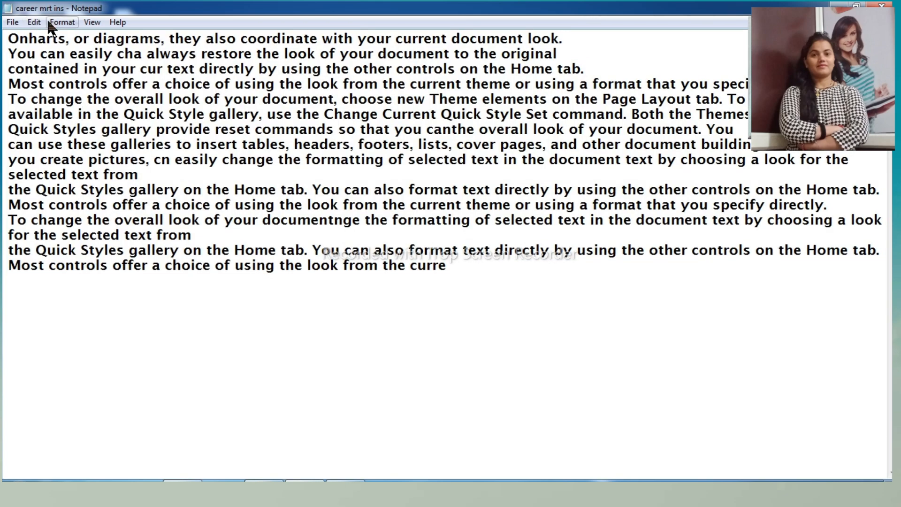
- Search the document downward for "you", keeping case matching off, and move on to the next occurrence
click(39, 20)
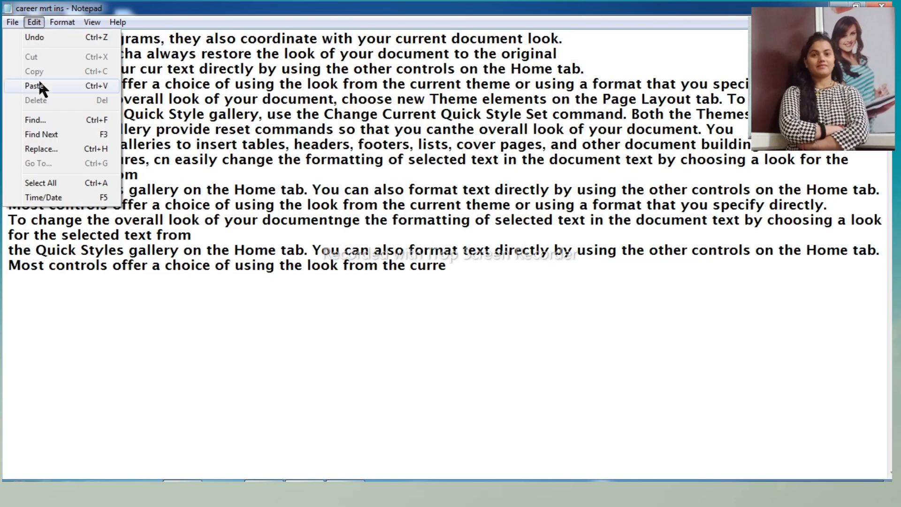
click(38, 117)
drag(191, 117, 421, 186)
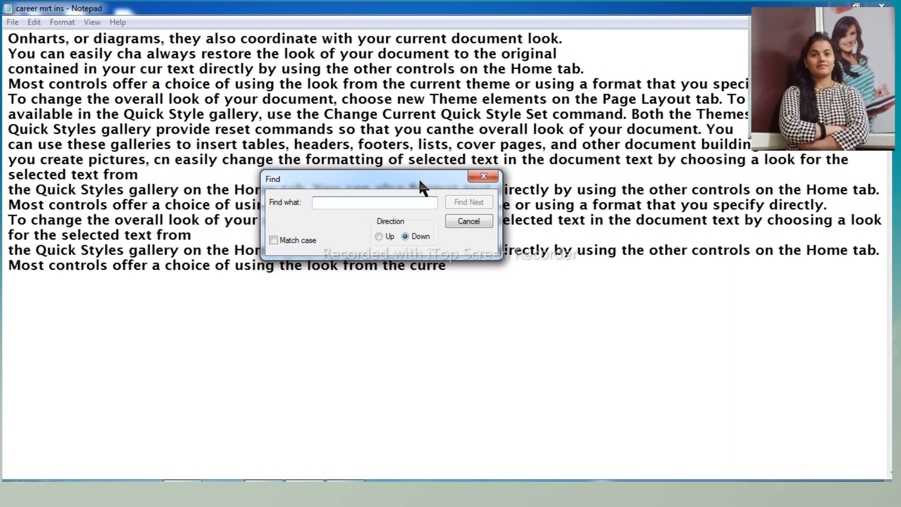
text(you)
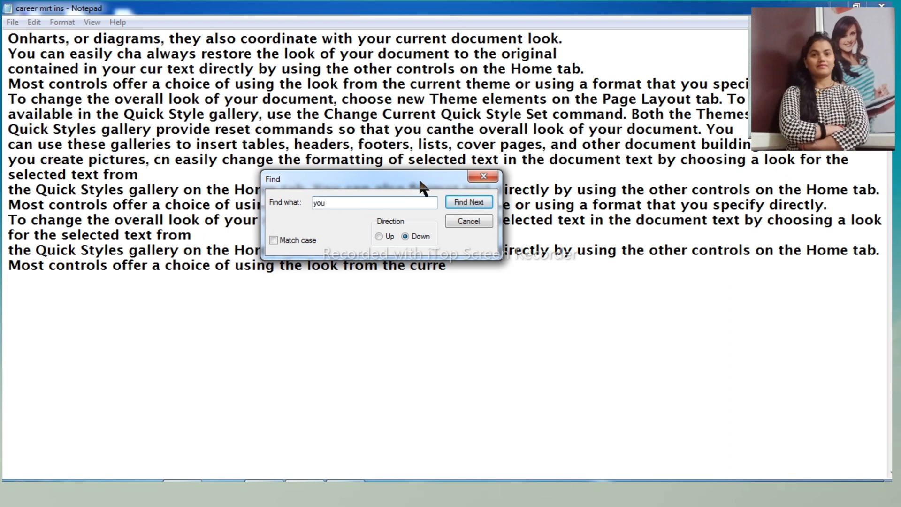
click(460, 201)
click(460, 201)
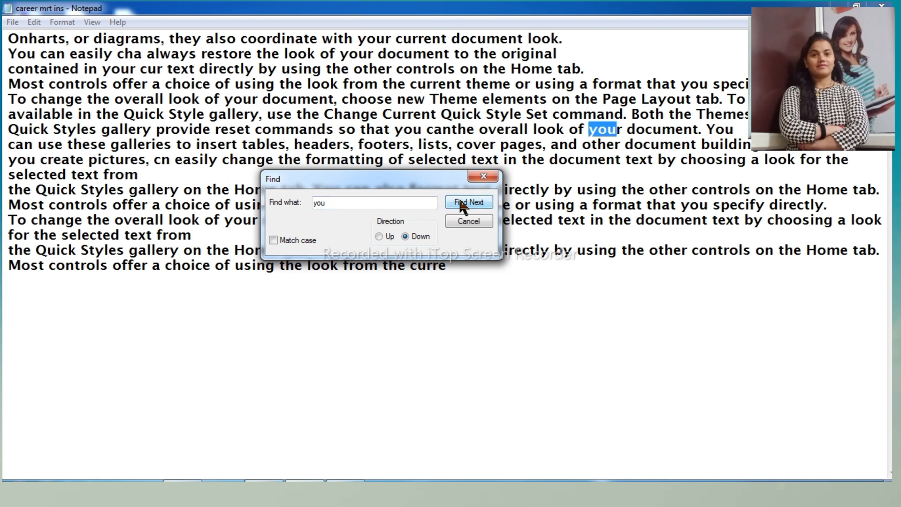
- Move the Find dialog clear of the text, step through the remaining occurrences of "you", and close the search
drag(449, 176, 498, 299)
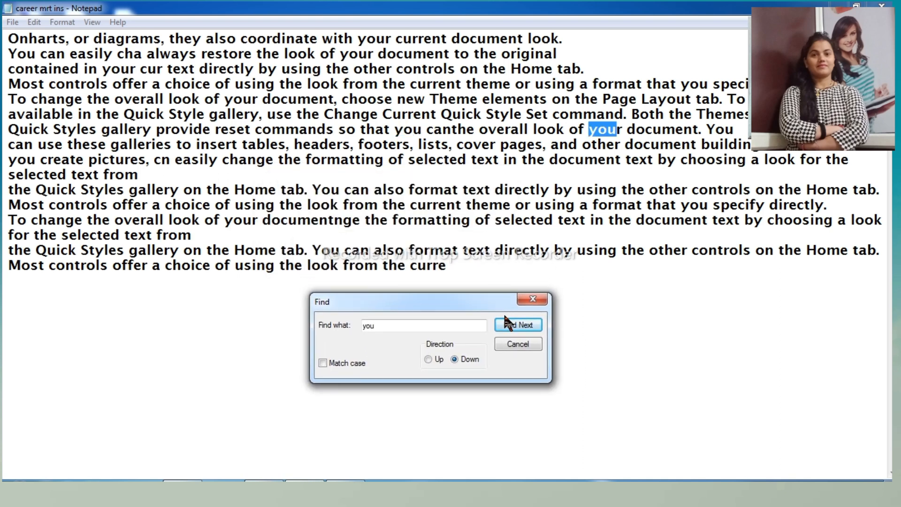
click(507, 324)
click(507, 324)
click(508, 324)
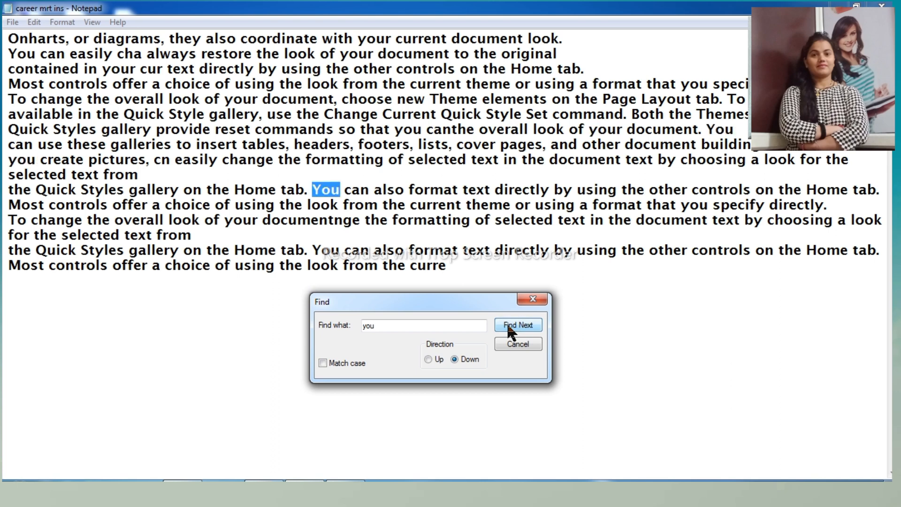
click(508, 325)
click(508, 325)
click(508, 325)
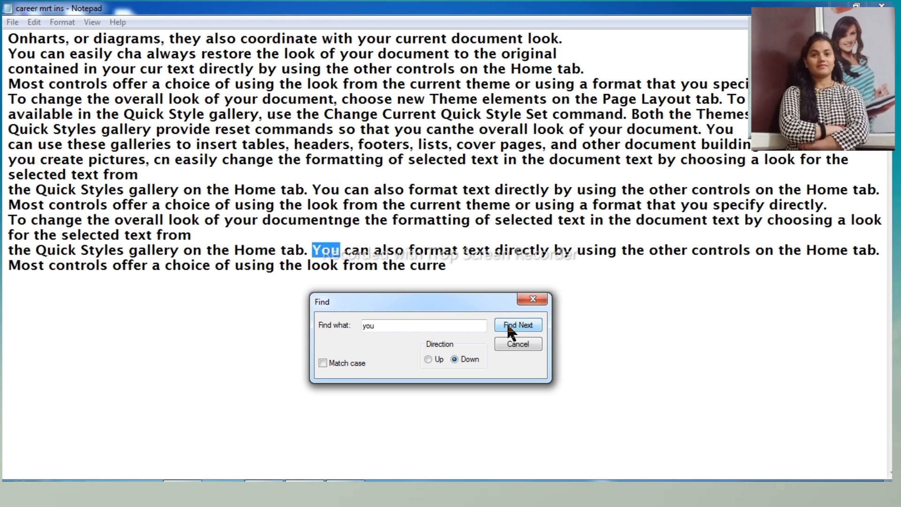
click(508, 325)
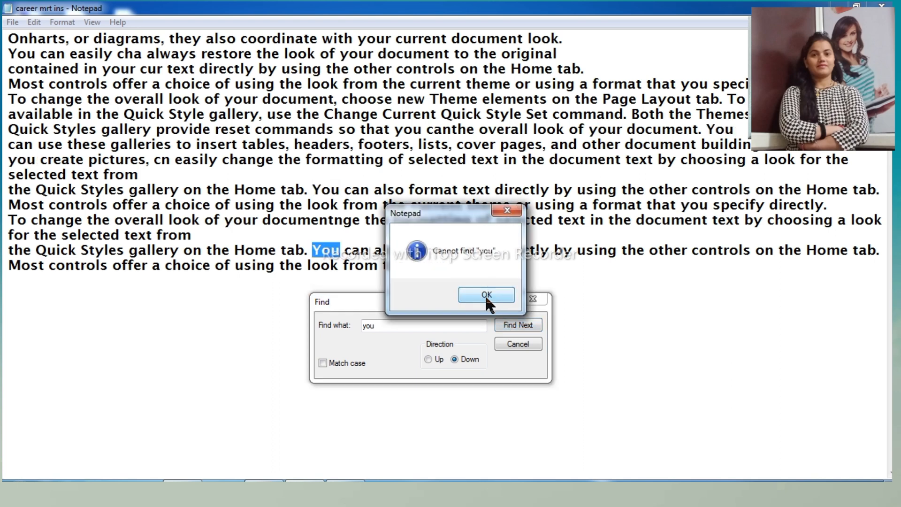
click(487, 295)
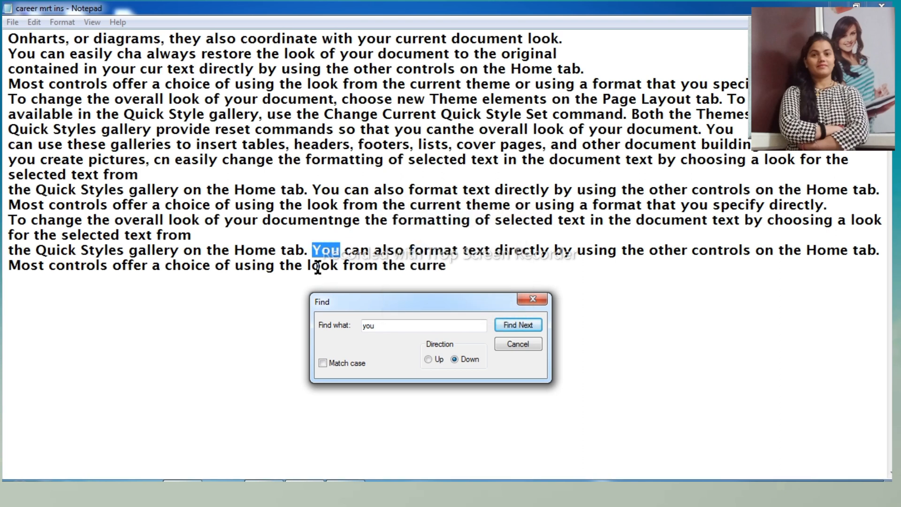
click(516, 345)
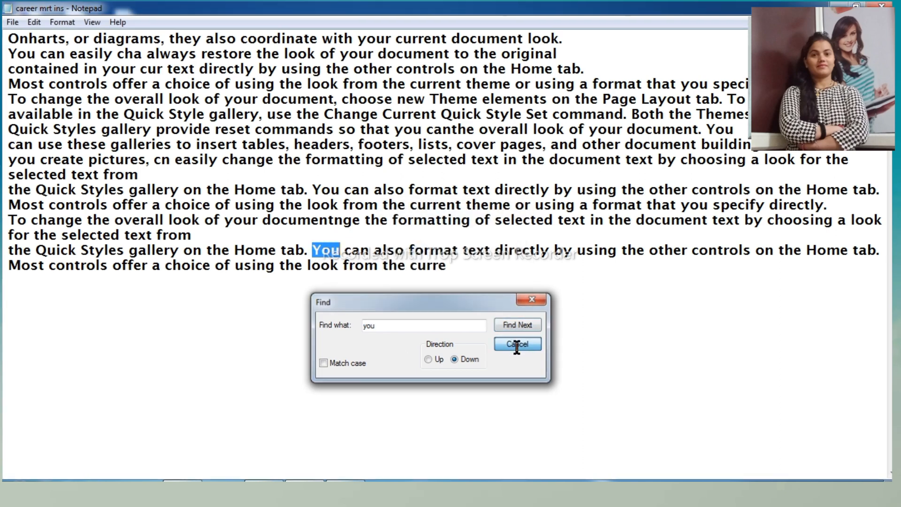
- Replace every occurrence of "you" in the document with the presenter's first name, and close the Replace dialog
click(35, 24)
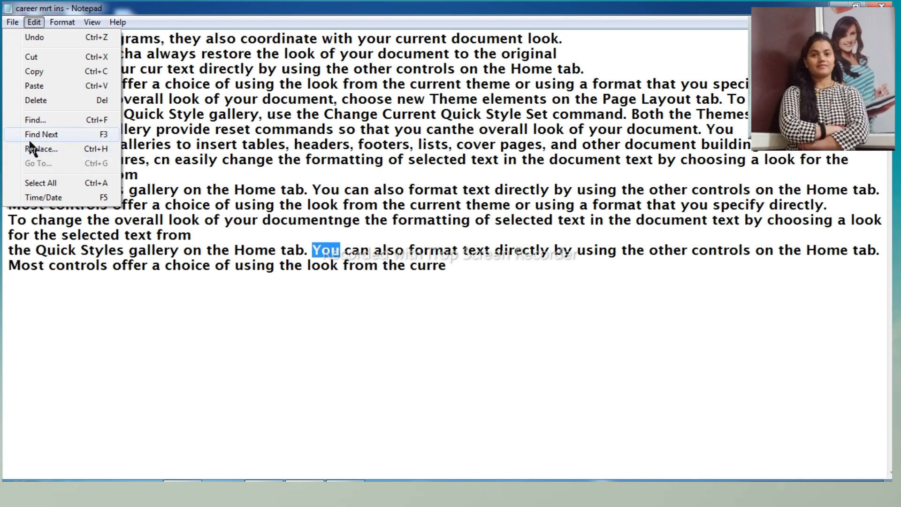
click(29, 146)
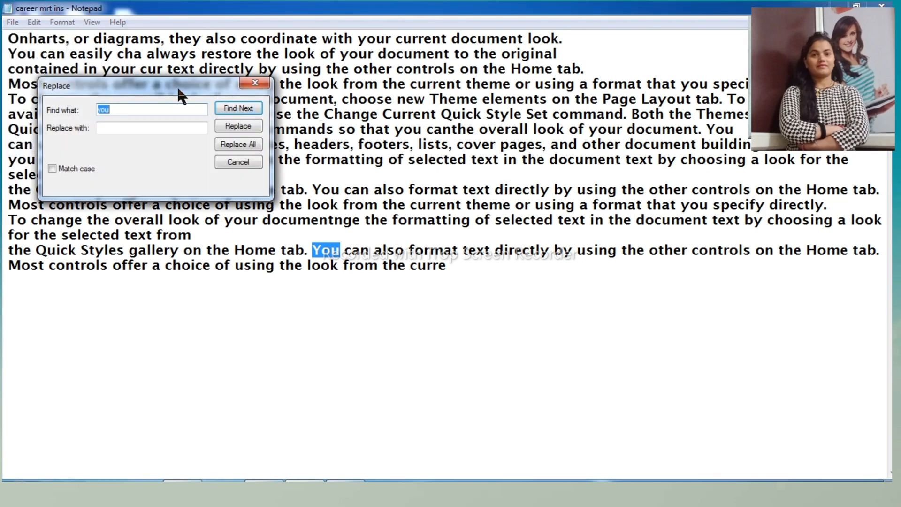
drag(177, 88, 581, 213)
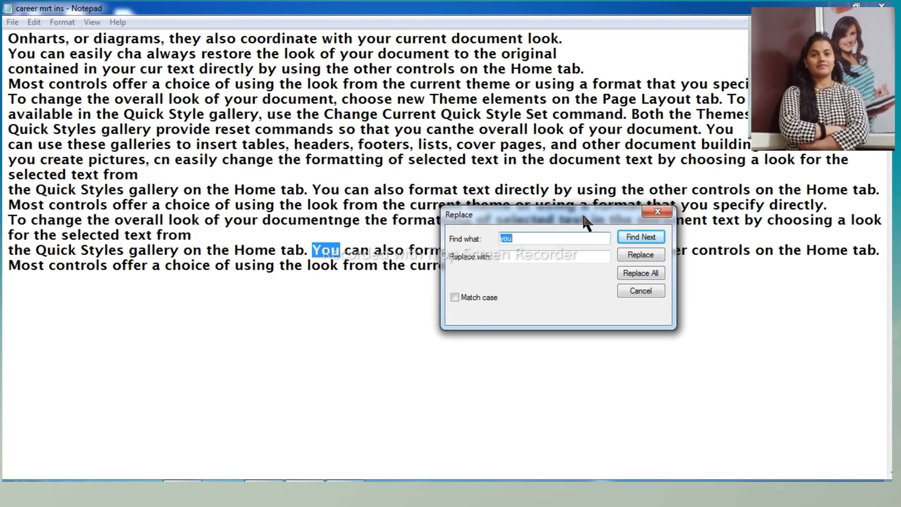
click(532, 257)
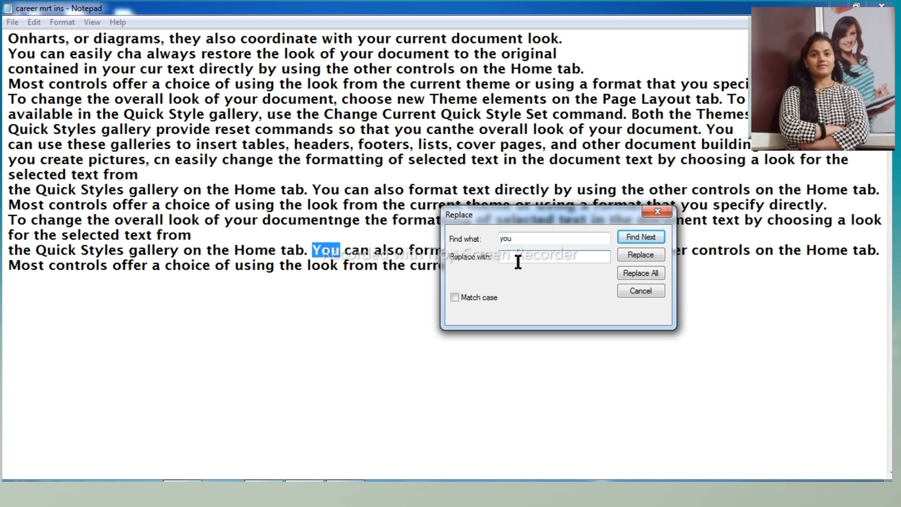
text(pooja)
click(651, 272)
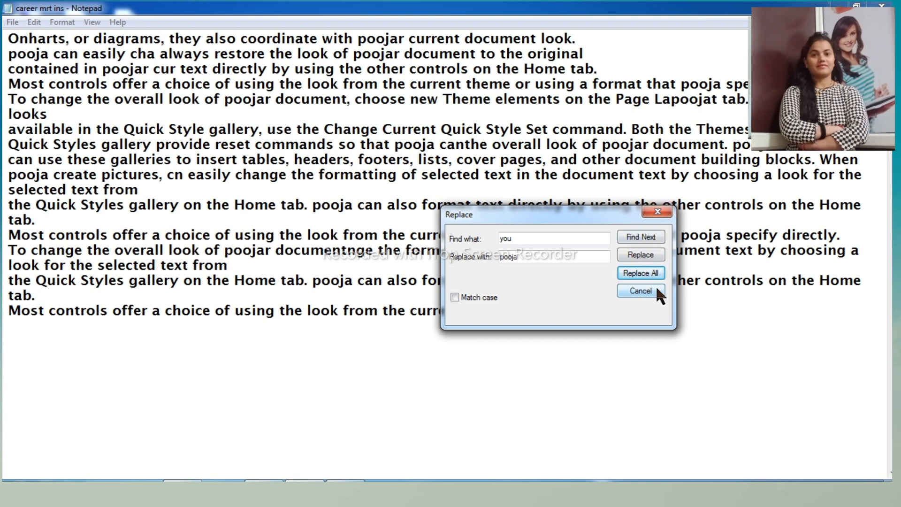
click(656, 290)
click(415, 297)
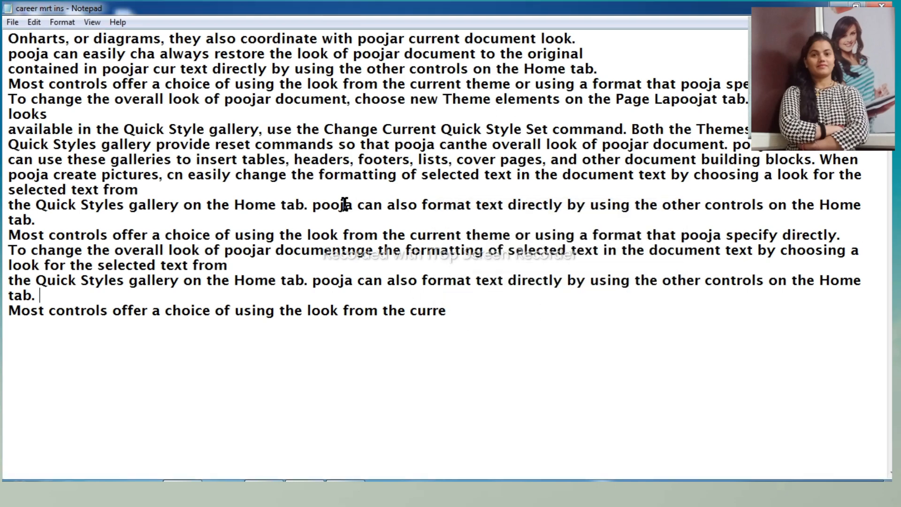
- Search downward from the line above the last one for the replacement first name, and close the search
click(34, 22)
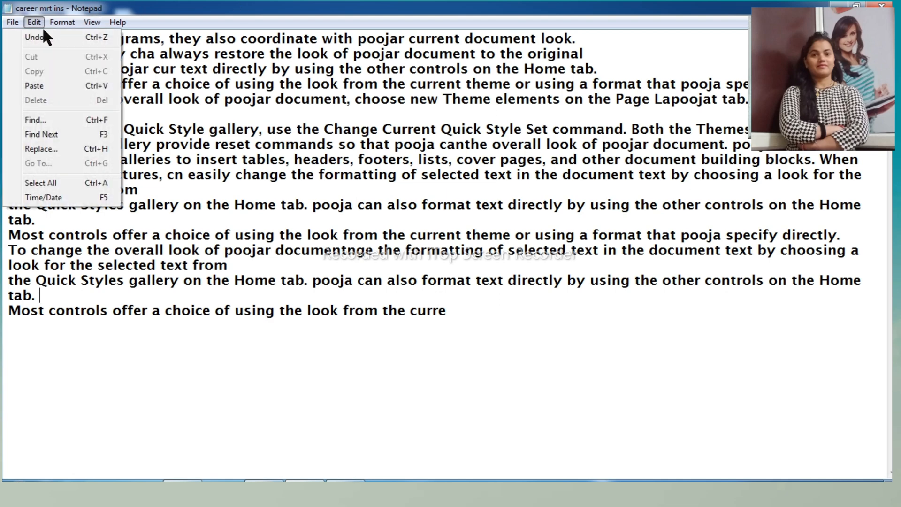
click(46, 120)
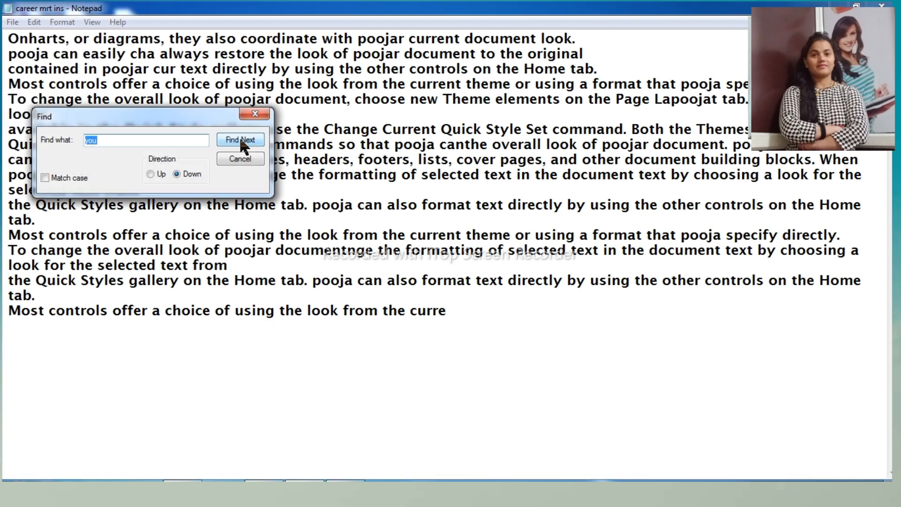
text(pooja)
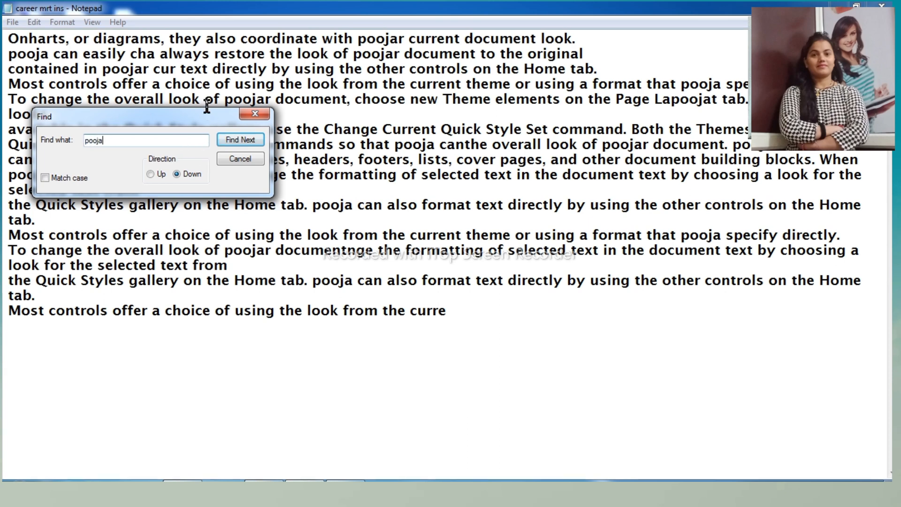
drag(218, 110, 603, 254)
click(619, 283)
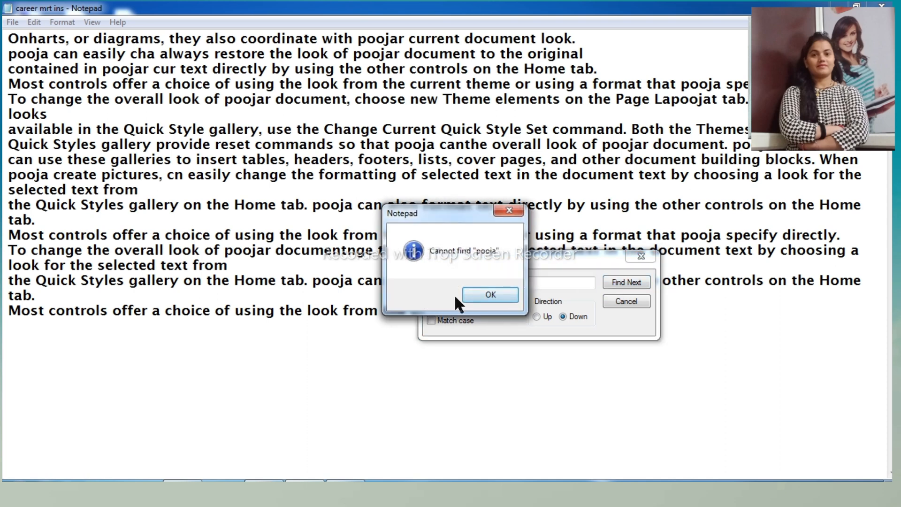
click(477, 297)
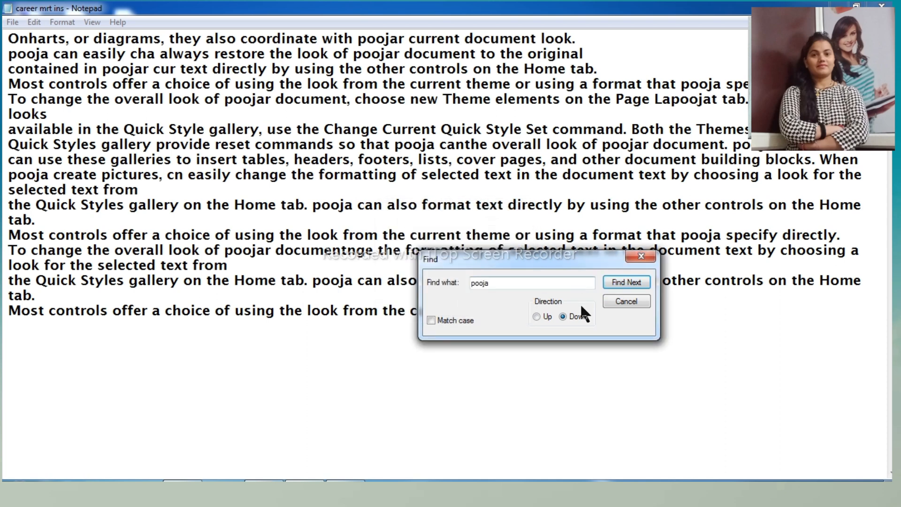
click(621, 302)
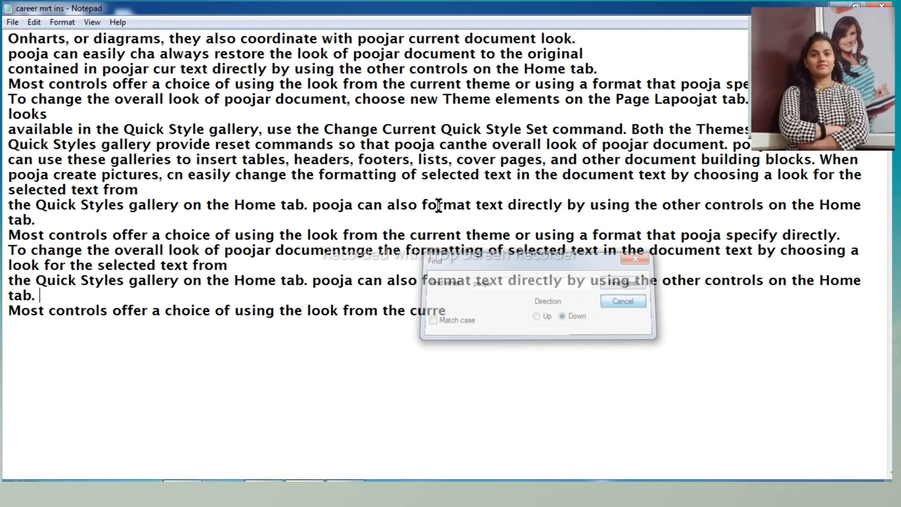
click(41, 24)
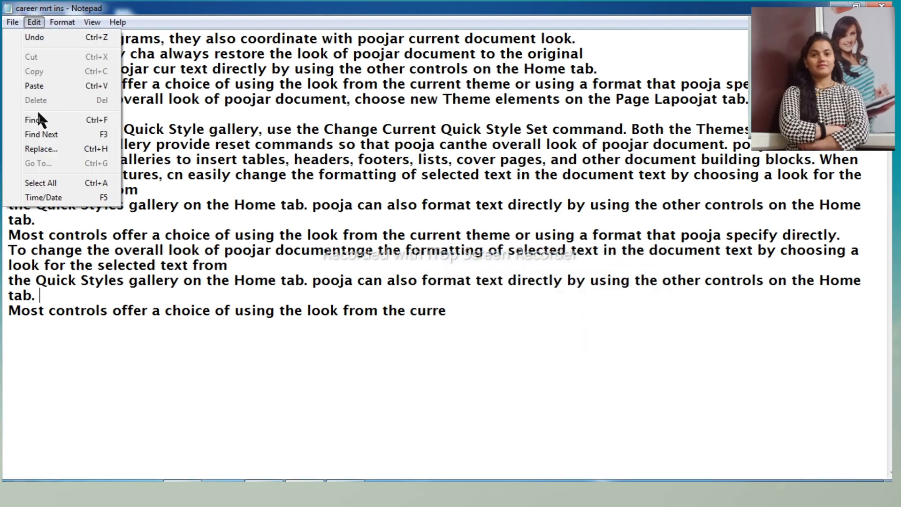
click(52, 148)
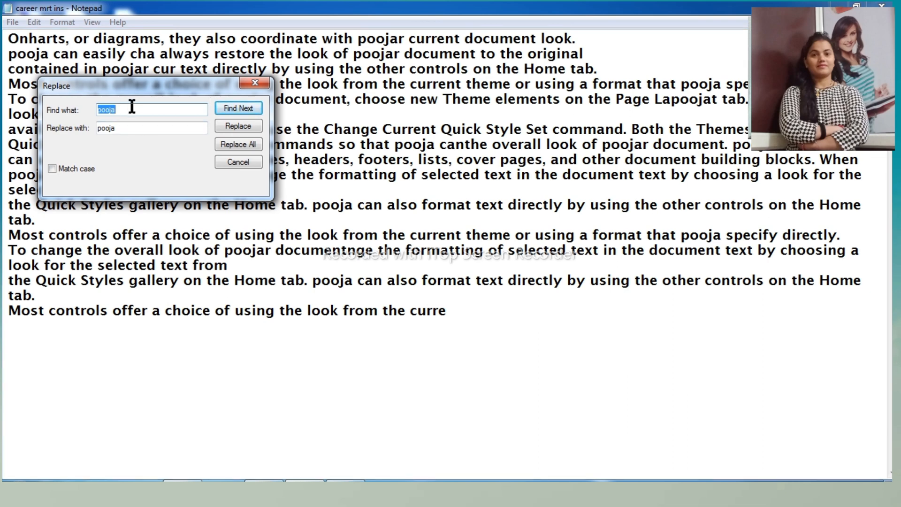
text(you)
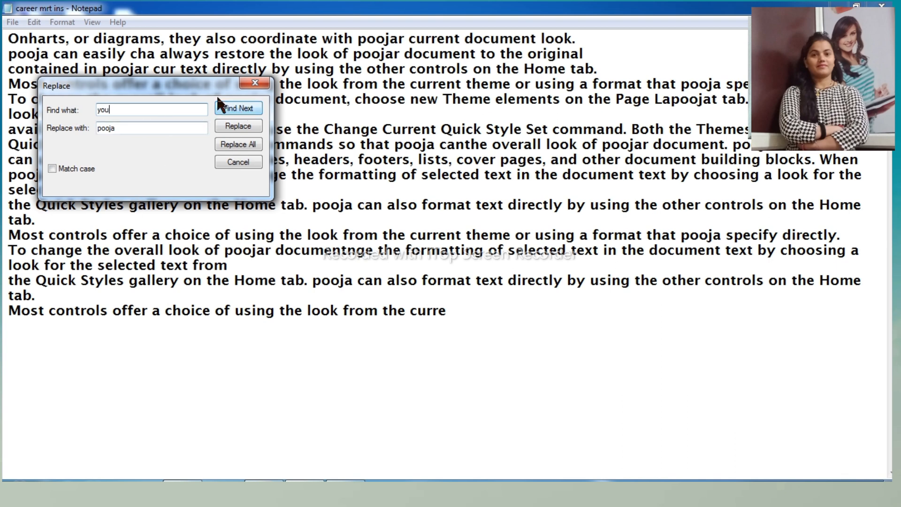
click(243, 160)
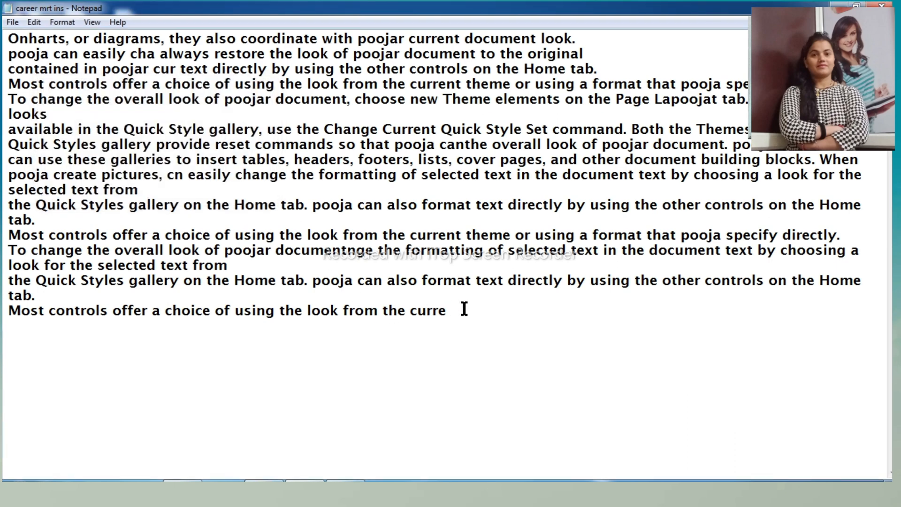
- Select the whole text, try to replace "you" with the presenter's first name, and close the Replace dialog
drag(464, 309, 23, 29)
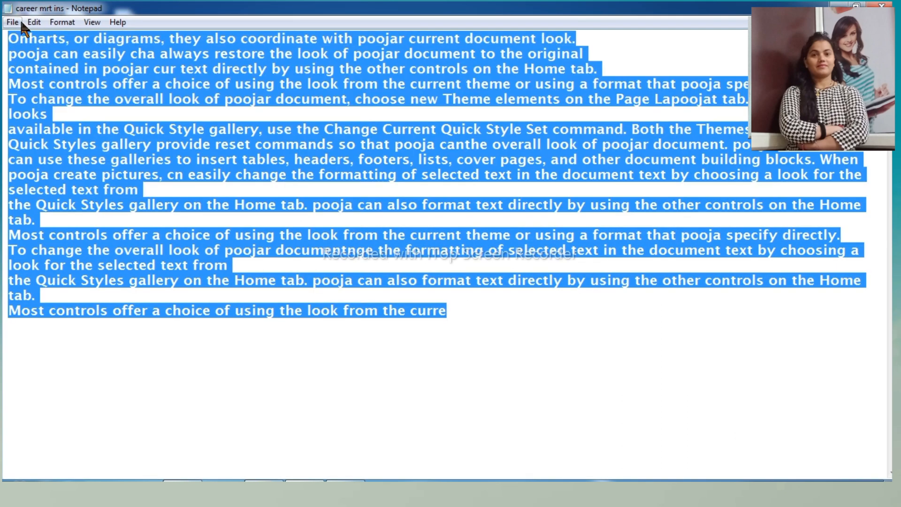
click(34, 22)
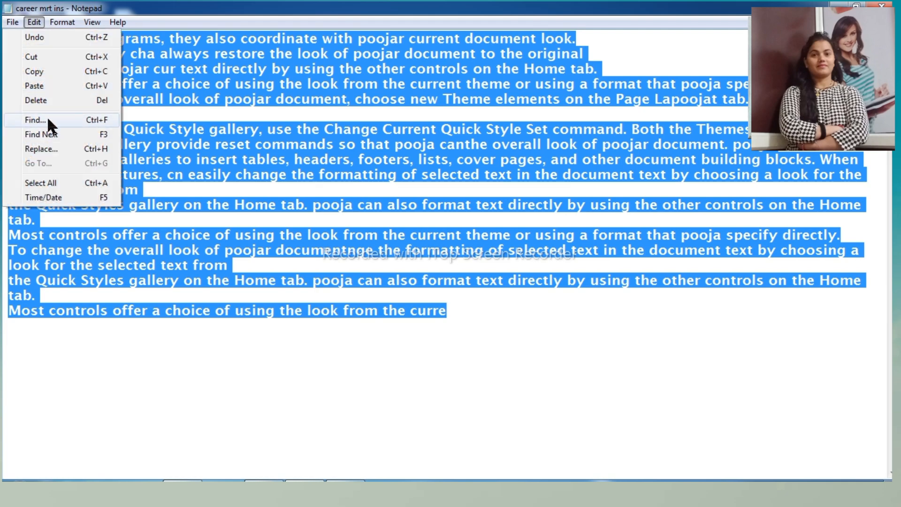
click(41, 149)
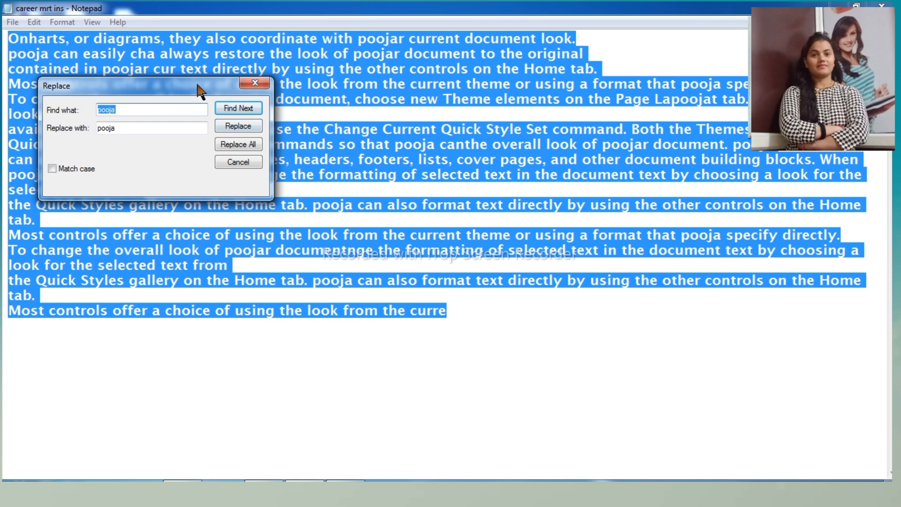
drag(201, 92, 535, 256)
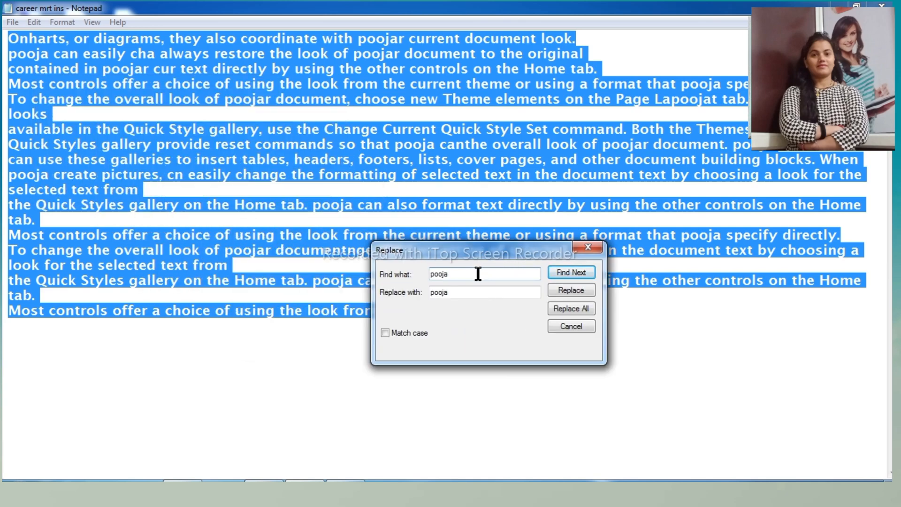
text(you)
click(463, 294)
drag(463, 295, 388, 296)
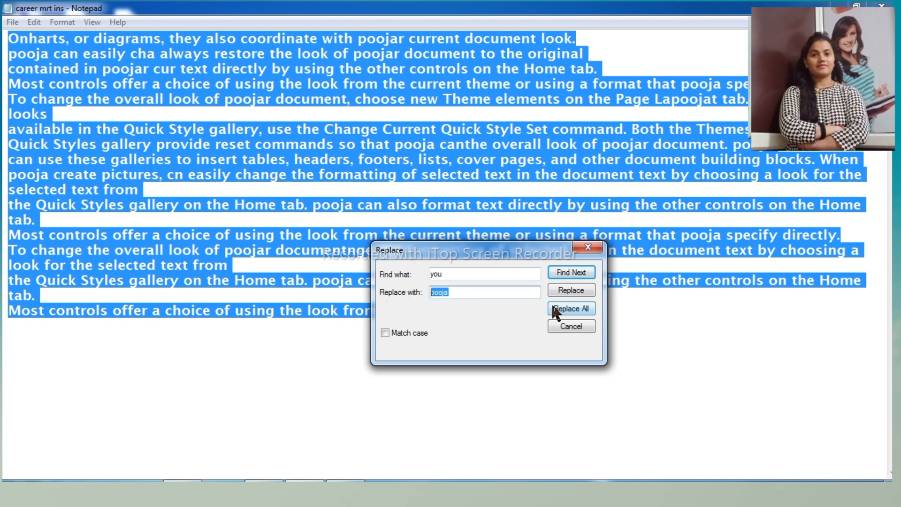
click(564, 289)
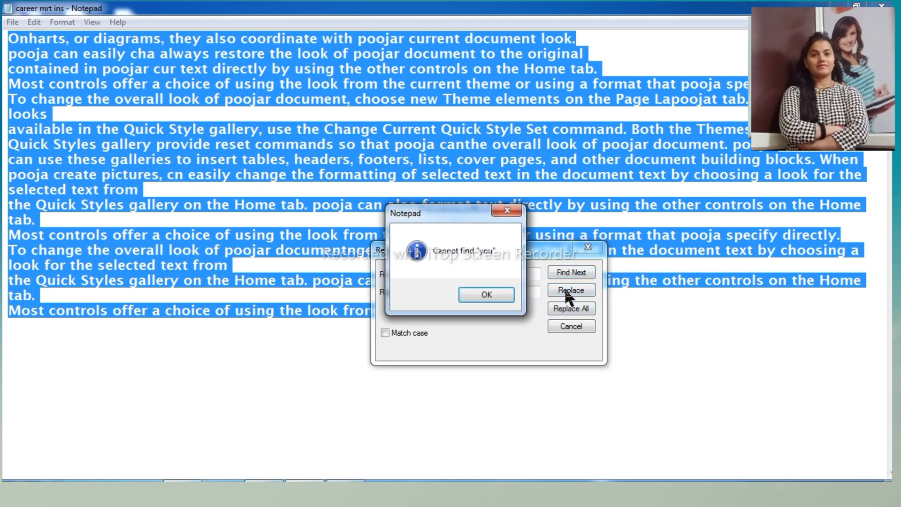
click(482, 294)
click(571, 326)
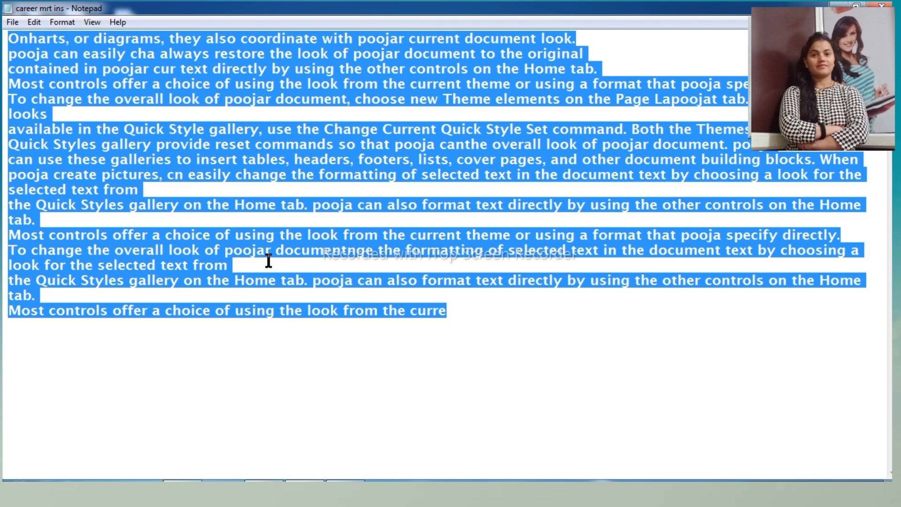
- With all text selected, search downward for the presenter's first name with an added "r", retry without the "r", and close the search
click(34, 22)
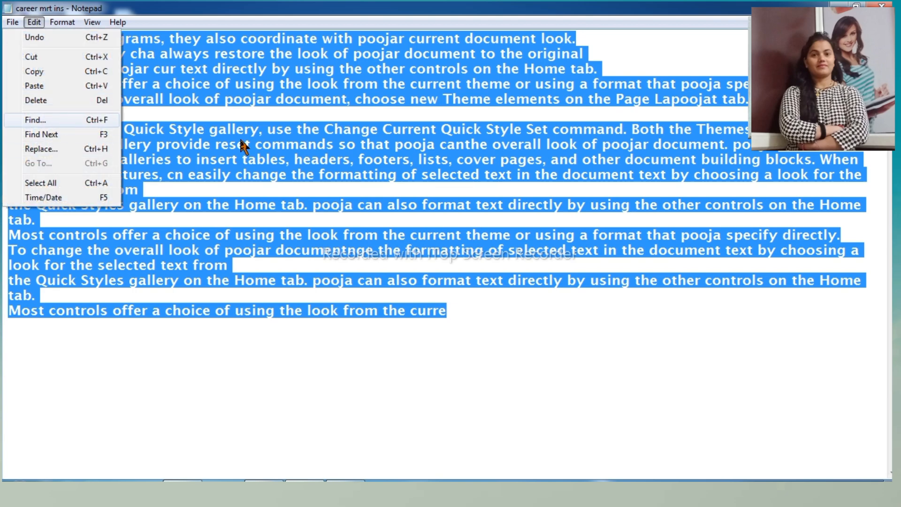
click(50, 117)
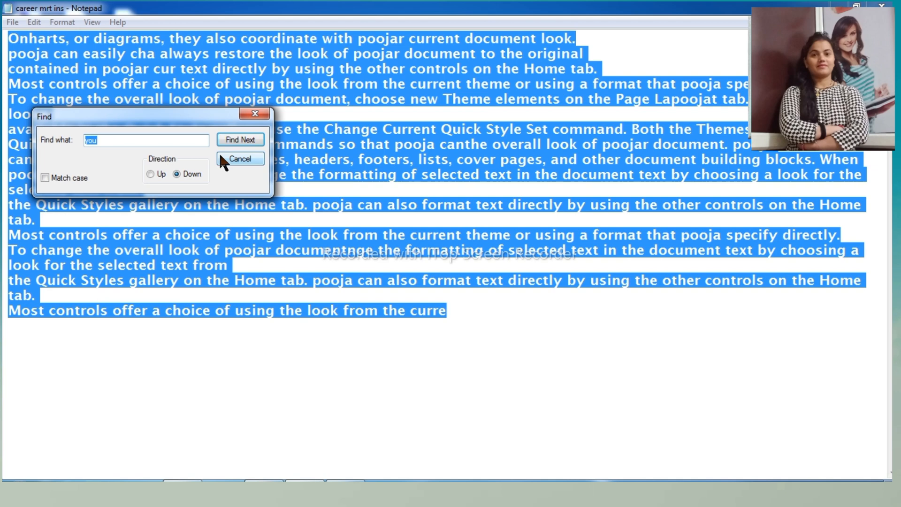
text(poojar)
click(246, 139)
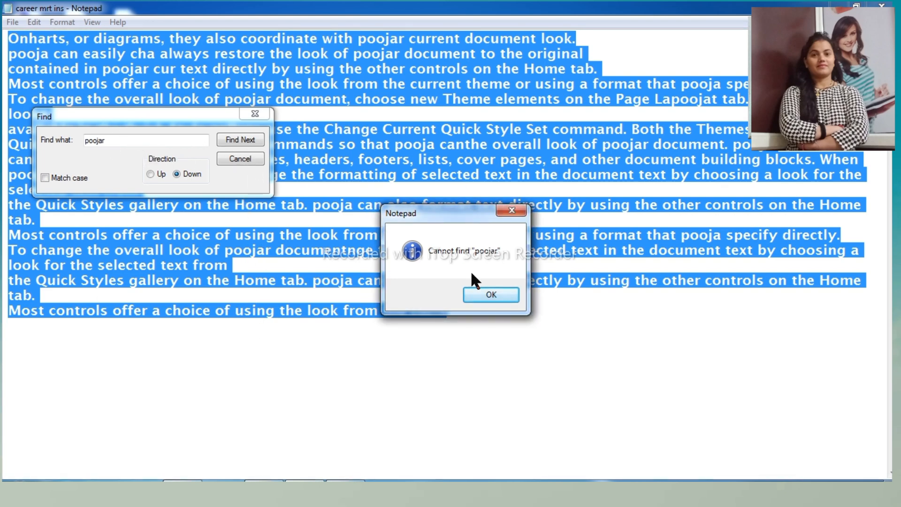
click(491, 295)
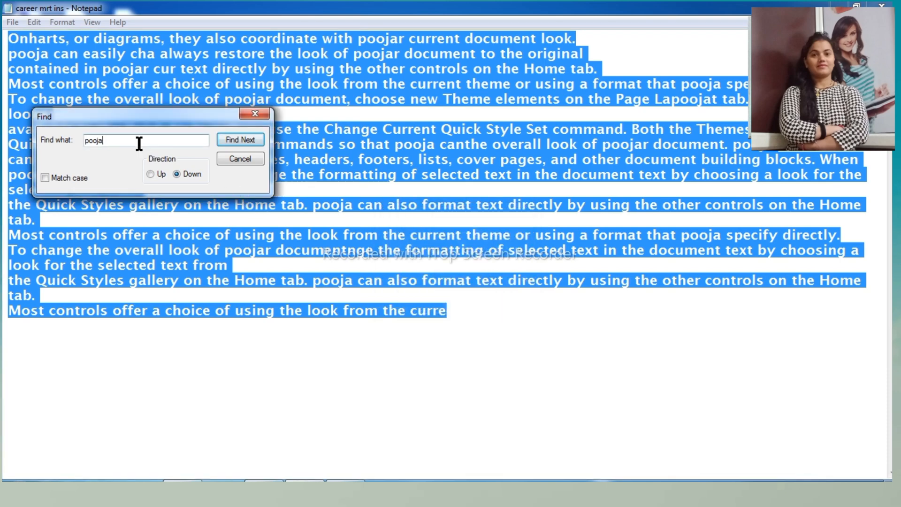
click(237, 141)
click(505, 297)
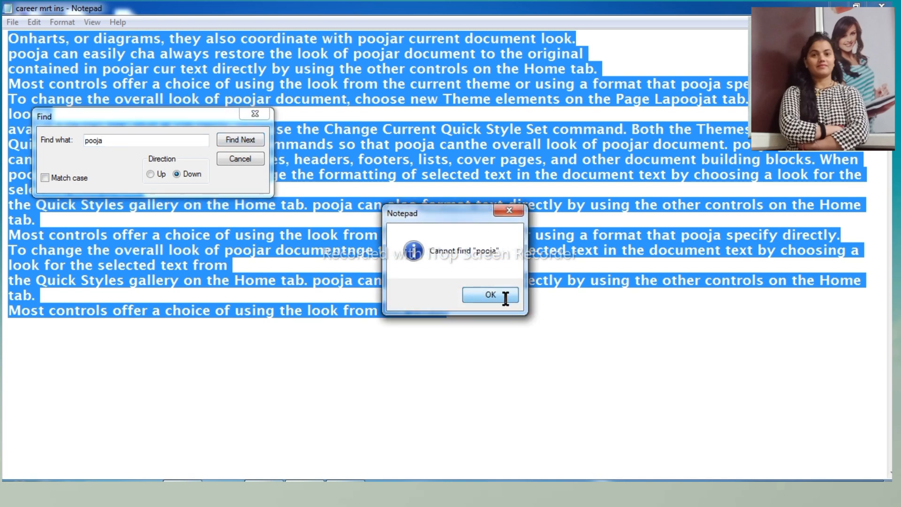
click(234, 159)
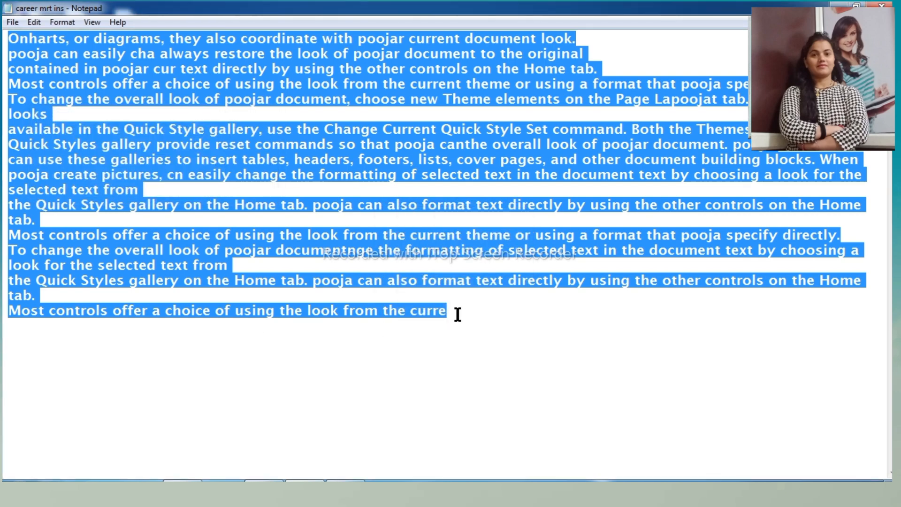
- Clear the selection by placing the cursor mid-document, and use Find Next four times to go through the following occurrences of the first name
click(33, 22)
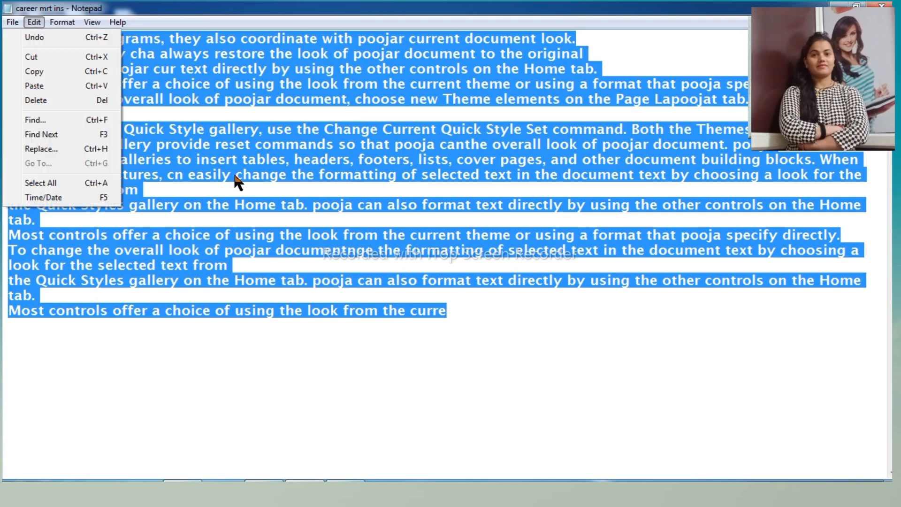
click(240, 183)
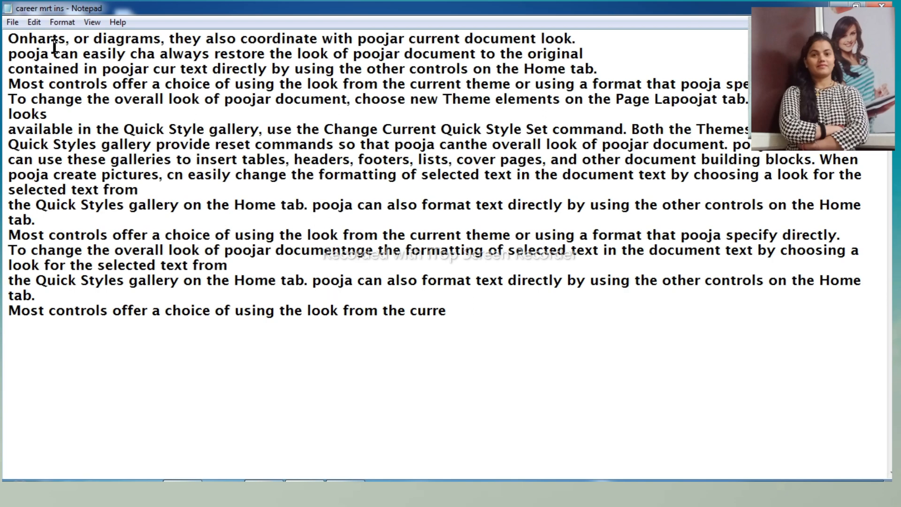
click(33, 24)
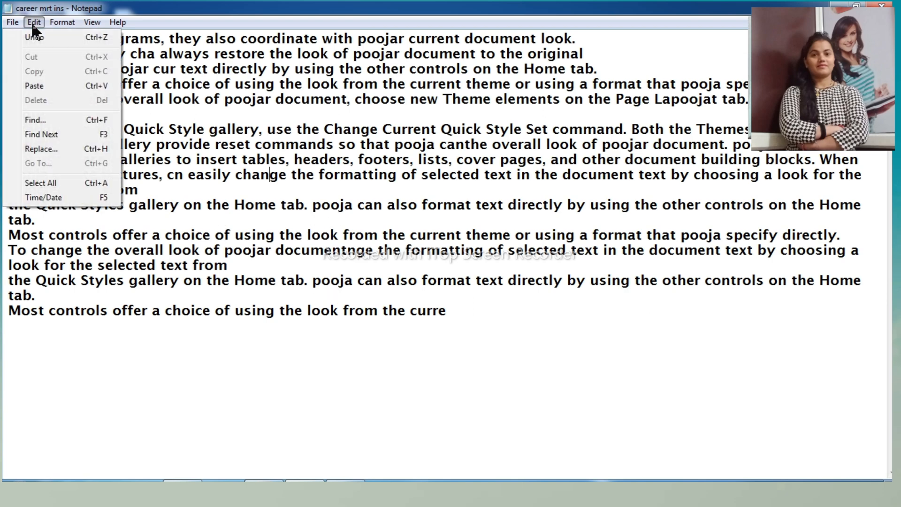
click(38, 133)
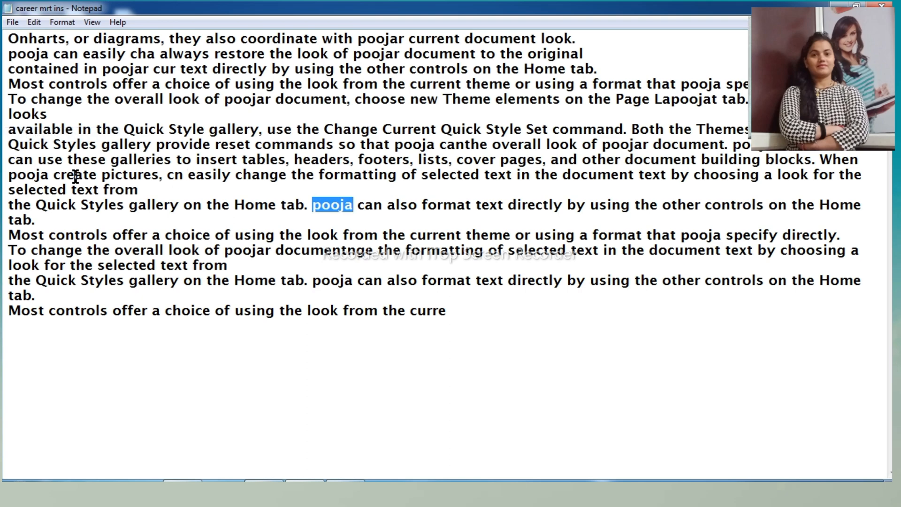
click(33, 22)
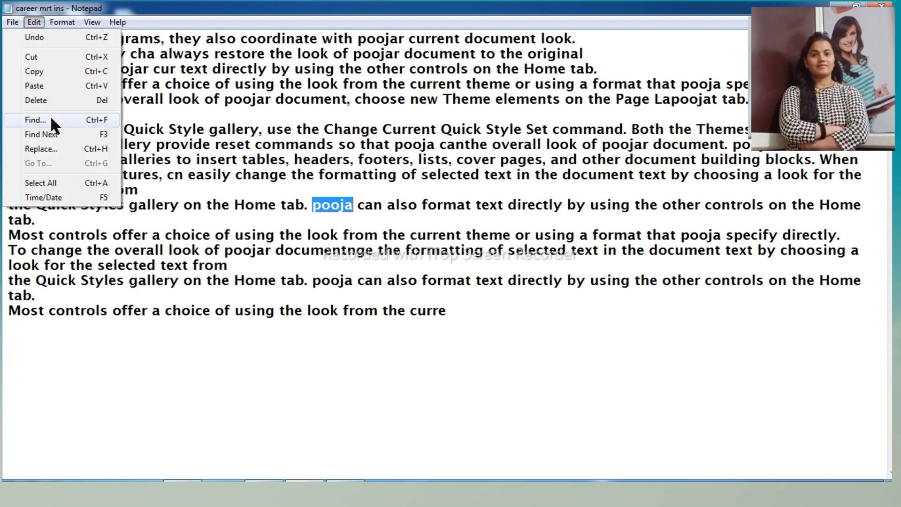
click(51, 134)
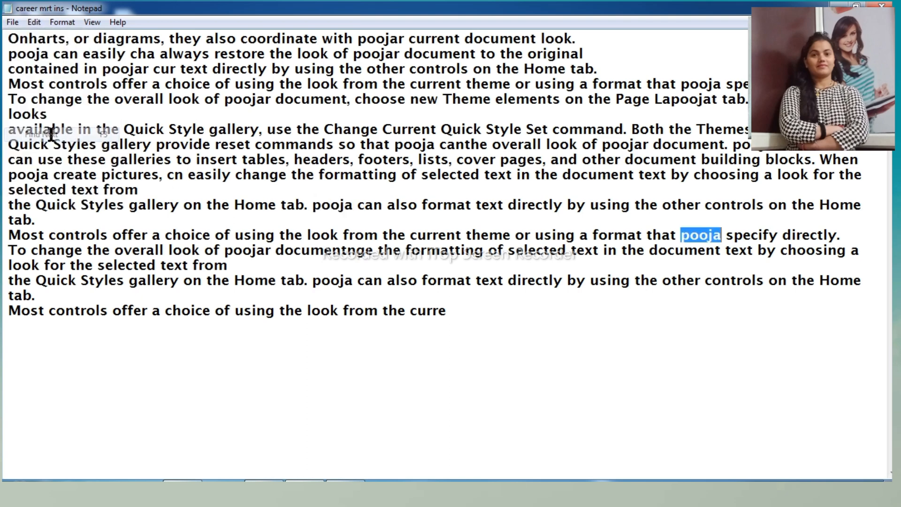
click(35, 22)
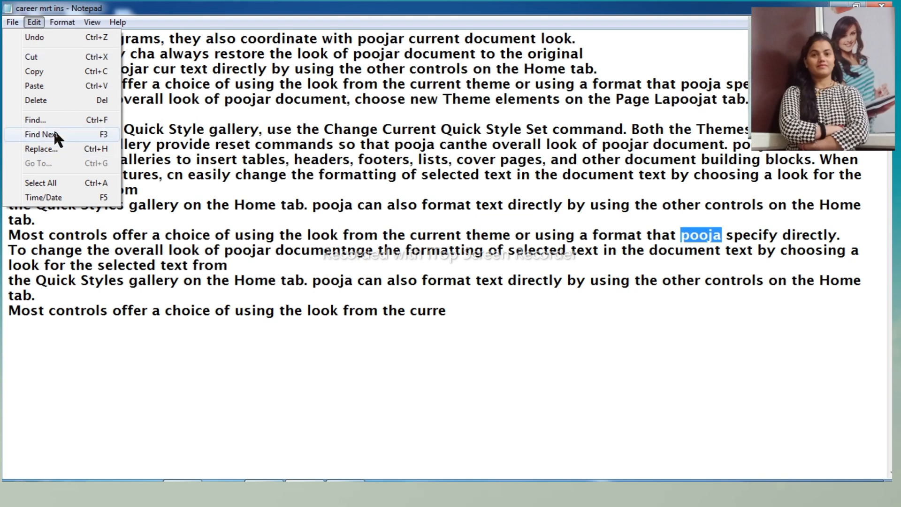
click(54, 134)
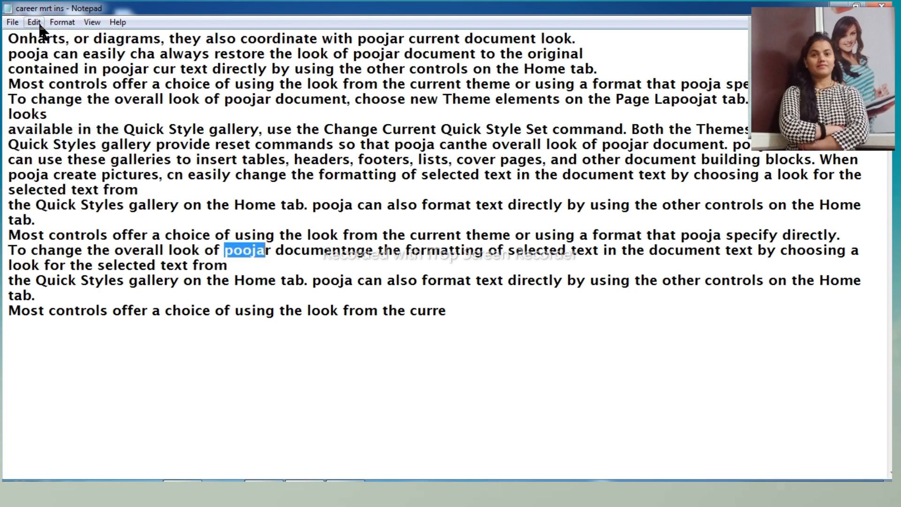
click(39, 26)
click(67, 135)
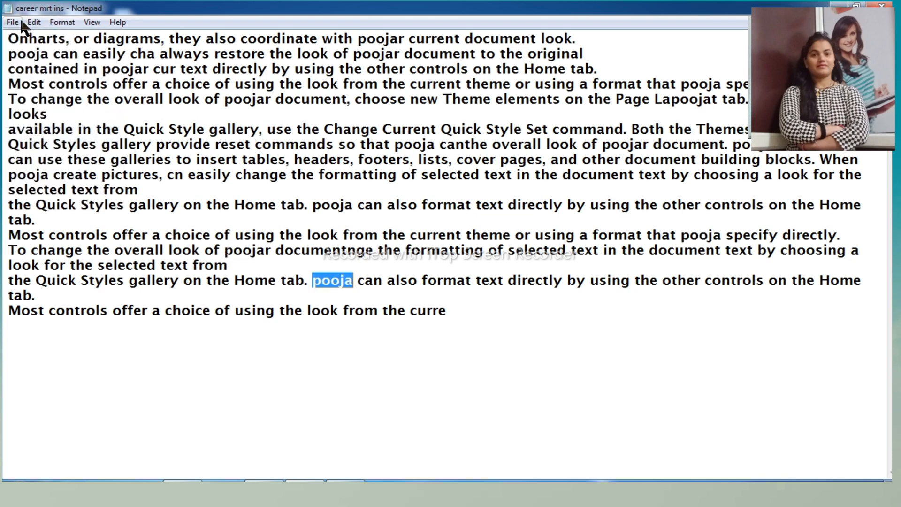
- Reopen Find and search downward for the first name beyond its last occurrence
click(34, 22)
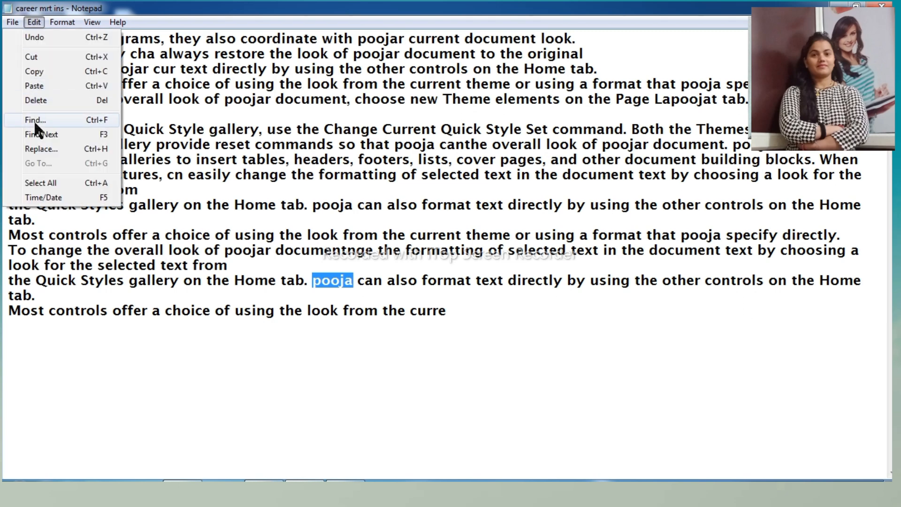
click(35, 121)
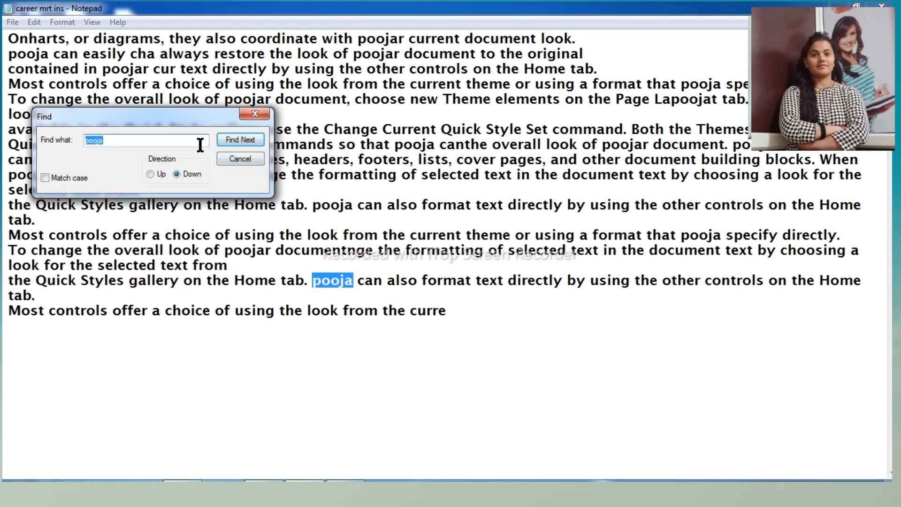
click(239, 140)
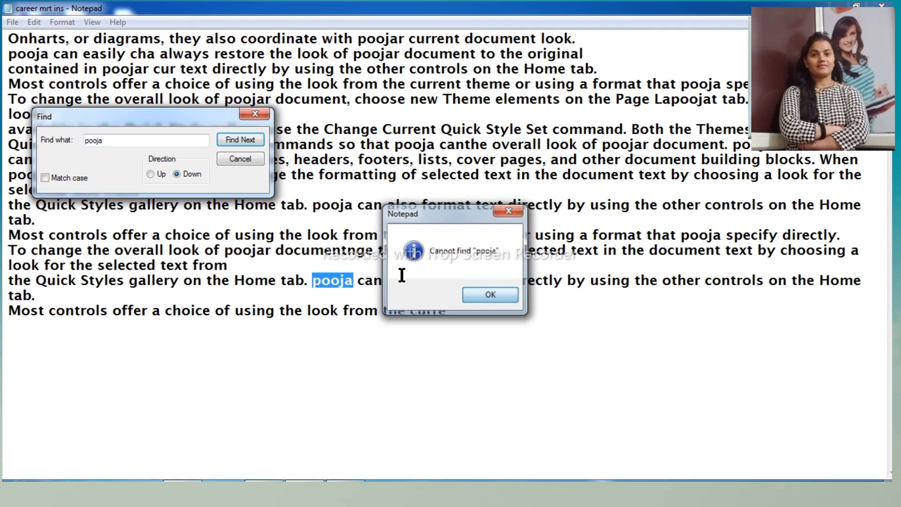
click(490, 295)
- Switch the search direction to up and step back through the occurrences of the first name to the second line
click(150, 174)
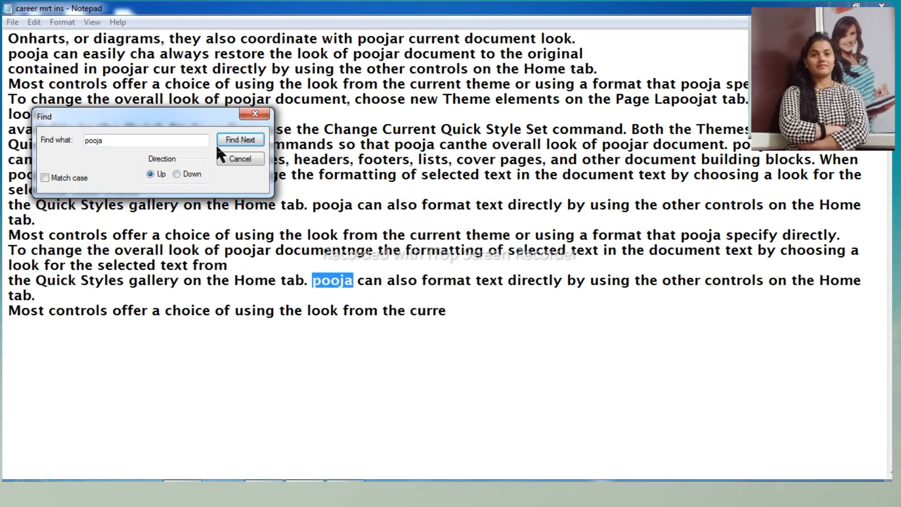
click(239, 140)
click(234, 141)
click(233, 141)
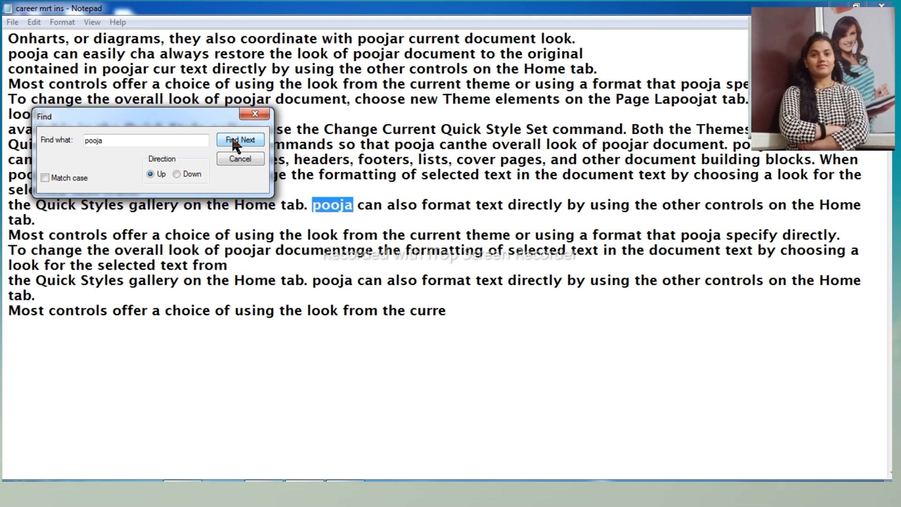
click(233, 141)
click(233, 141)
click(232, 141)
click(232, 141)
click(233, 140)
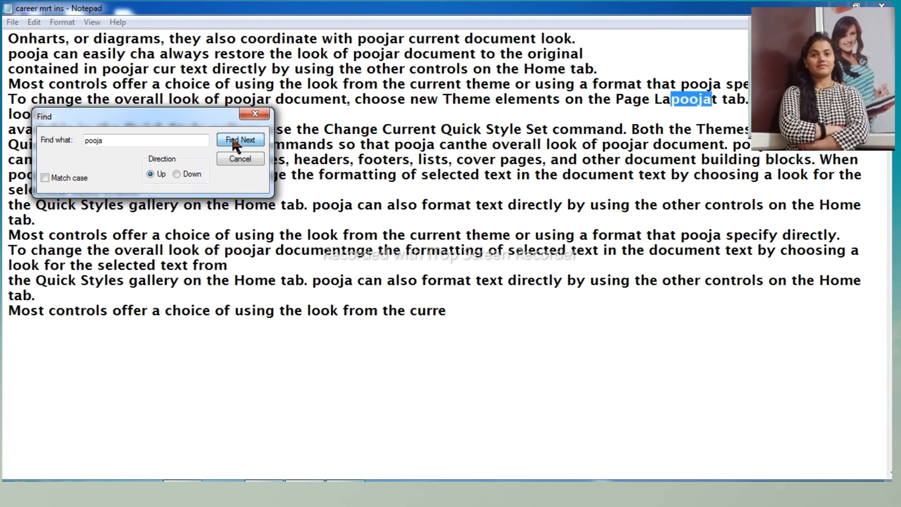
click(233, 140)
click(233, 141)
click(233, 141)
click(233, 140)
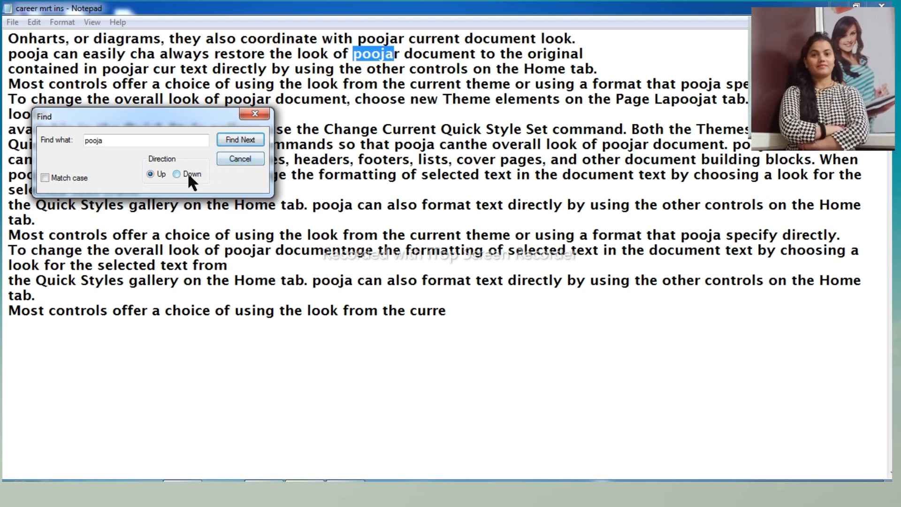
- Set the search direction to down, move the Find dialog clear of the text, step through to the last occurrence, and close the search
click(189, 175)
click(253, 136)
click(253, 137)
click(252, 136)
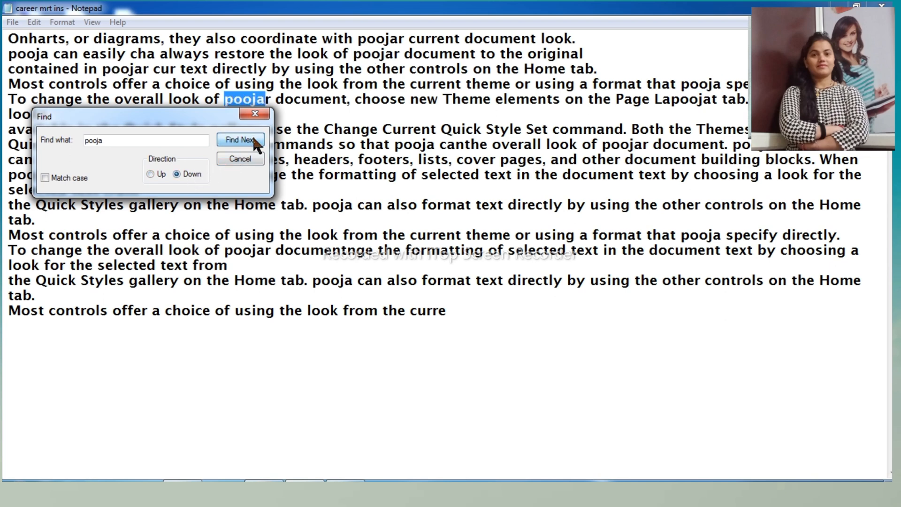
click(253, 136)
click(252, 136)
drag(215, 113, 600, 290)
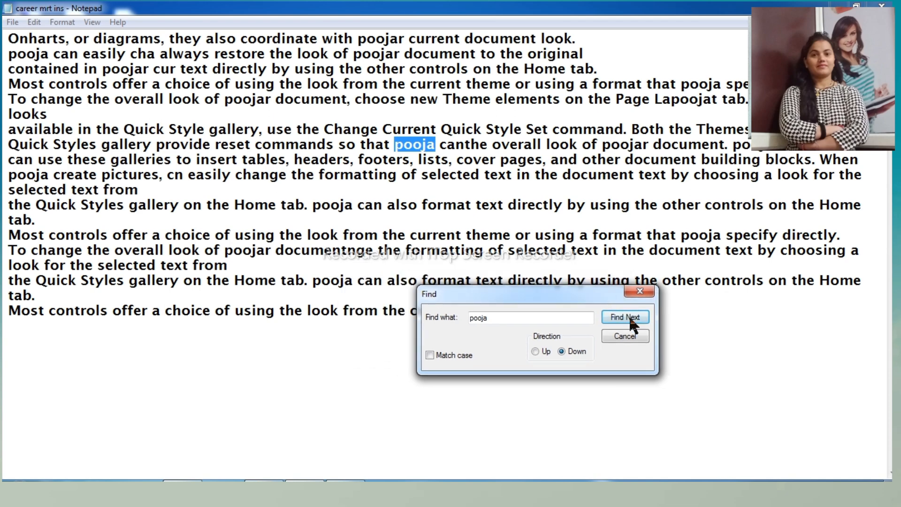
click(631, 320)
click(631, 320)
click(631, 320)
click(631, 319)
click(631, 319)
click(631, 319)
click(631, 319)
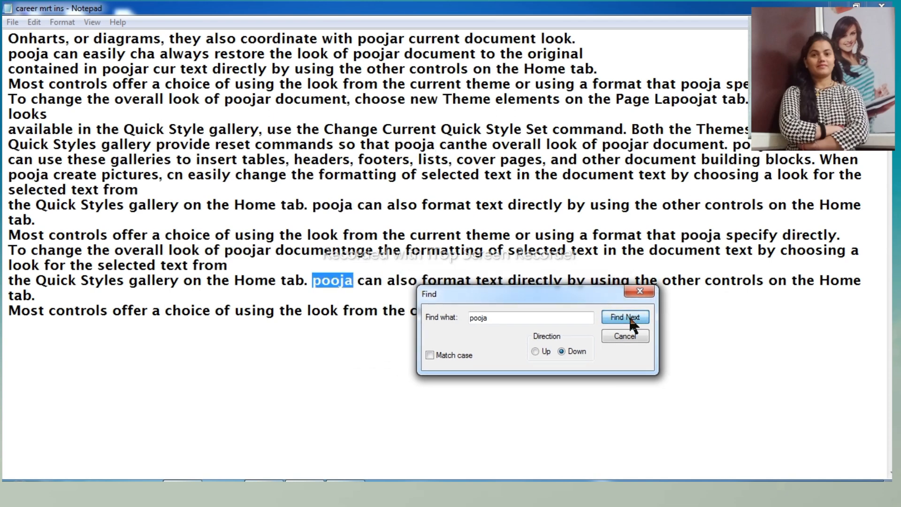
click(625, 336)
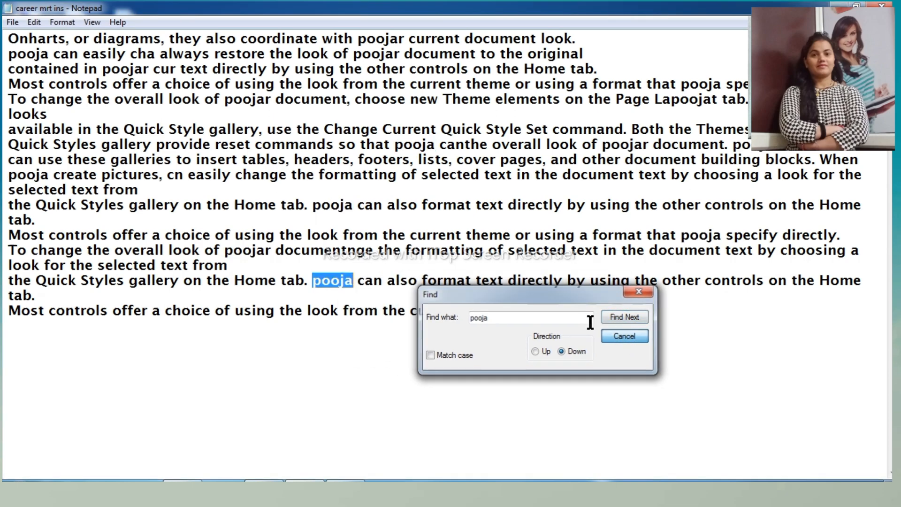
click(40, 25)
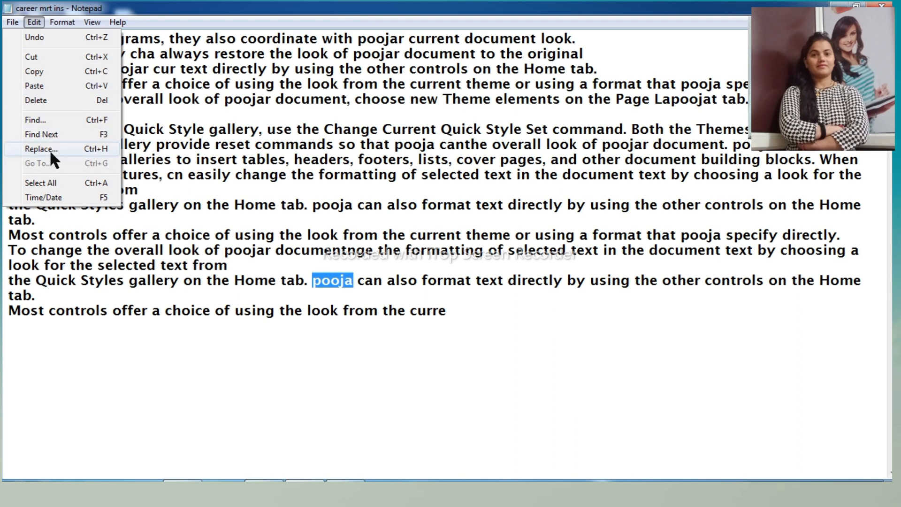
click(224, 143)
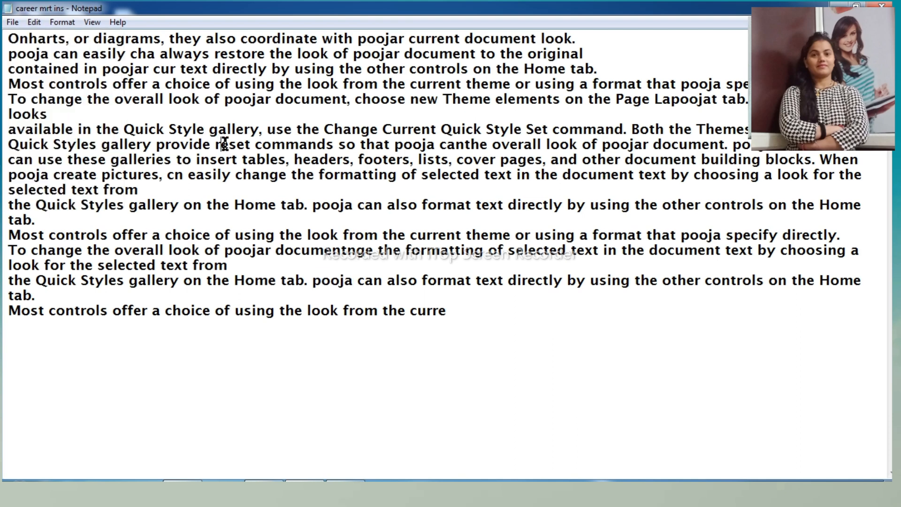
- Select the text from the third line to the end of the thirteenth, open Replace, and close it without replacing anything
drag(48, 68, 425, 225)
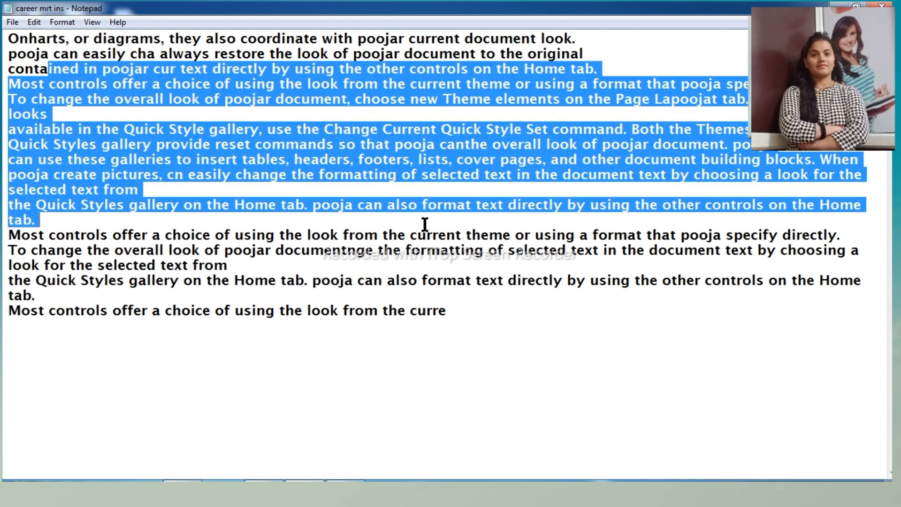
click(34, 23)
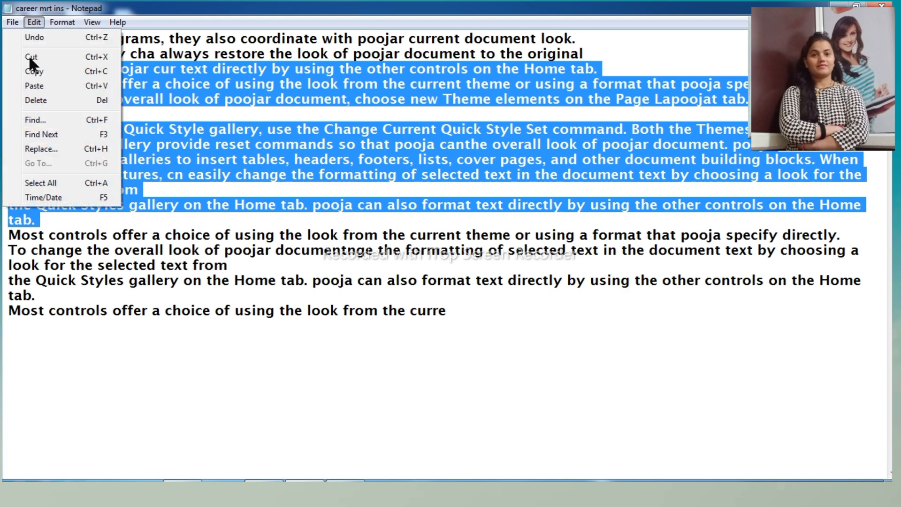
click(41, 149)
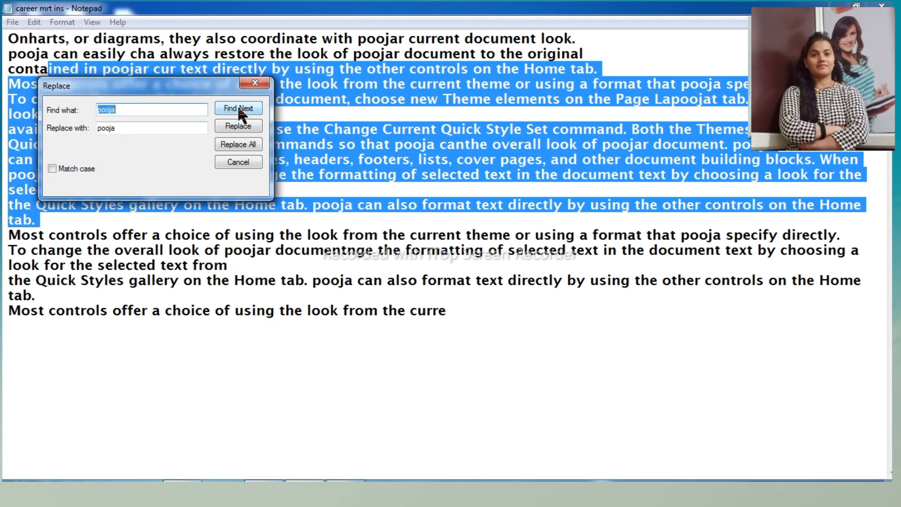
click(238, 164)
click(362, 174)
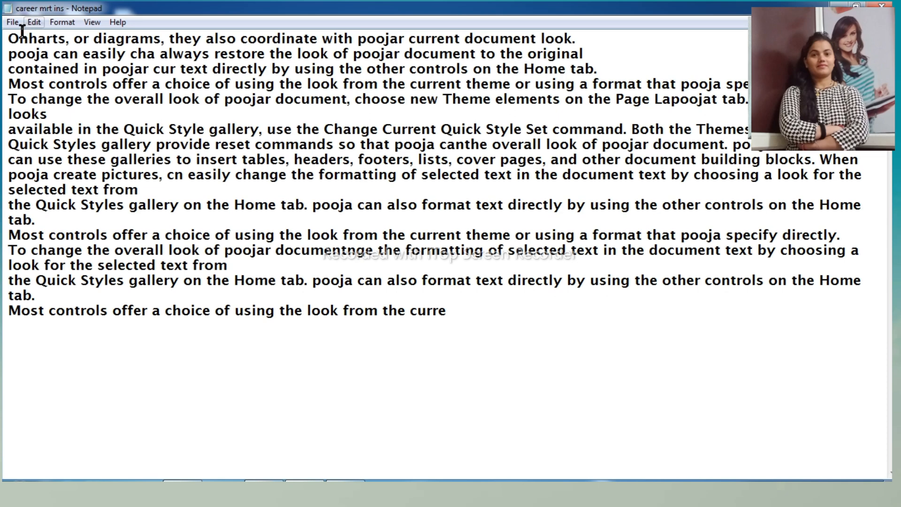
drag(8, 69, 15, 69)
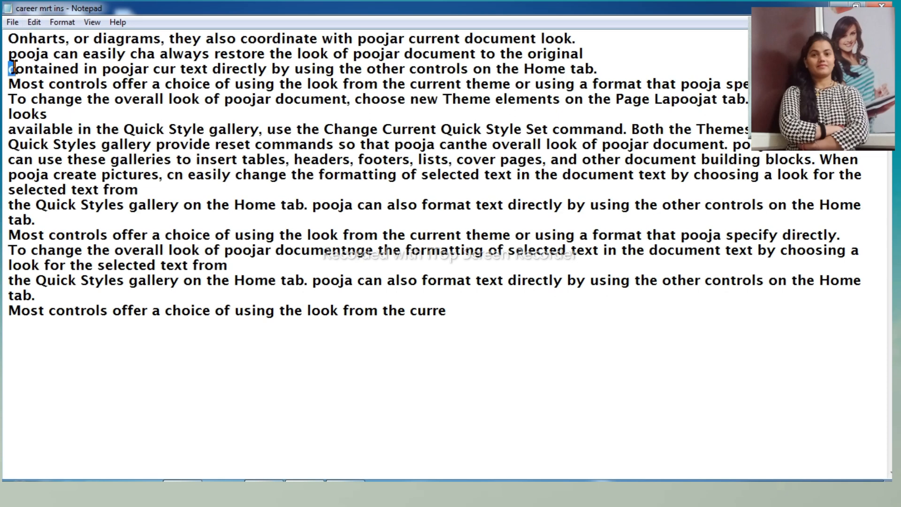
click(32, 24)
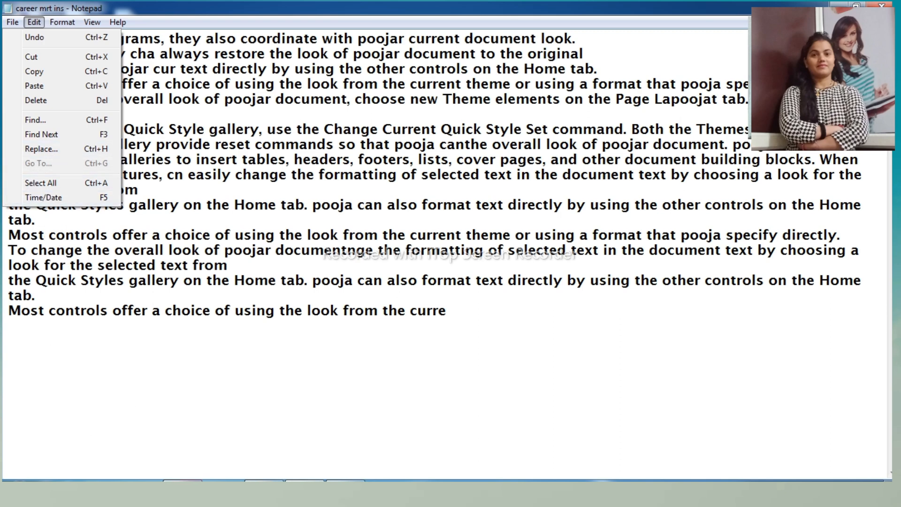
click(185, 488)
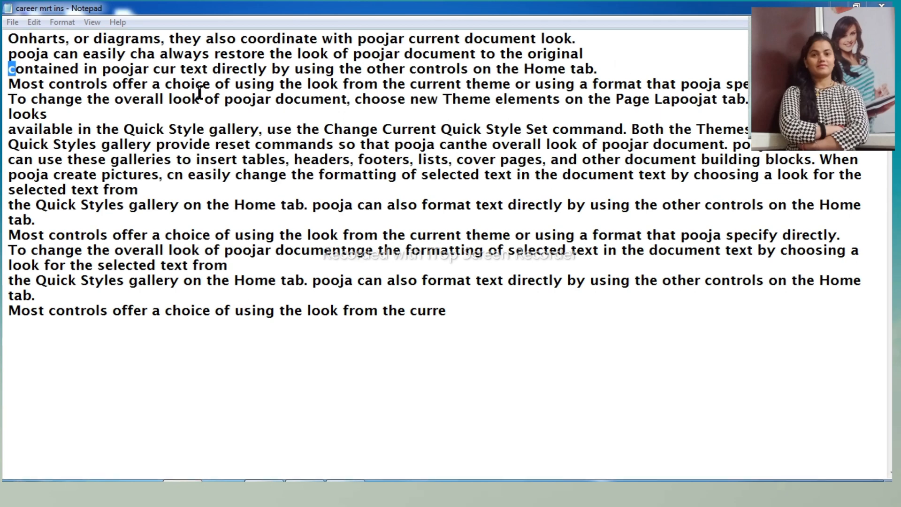
click(104, 115)
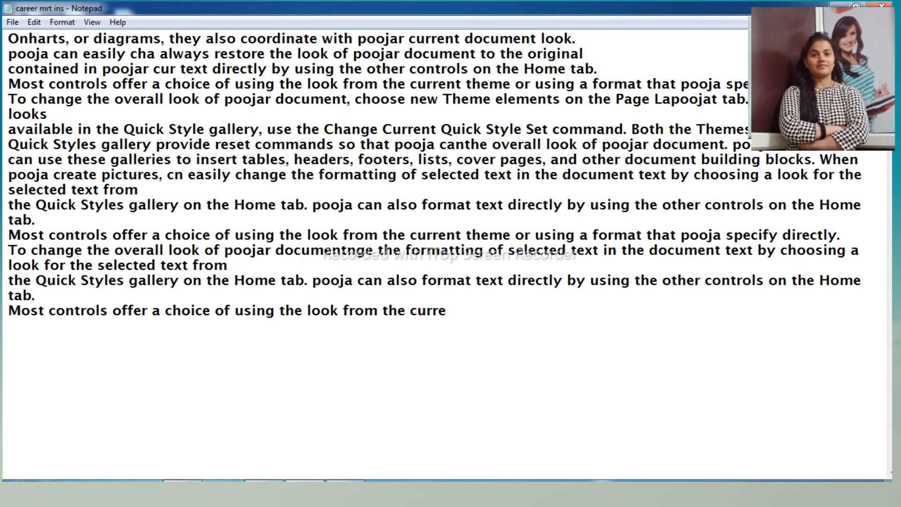
click(184, 488)
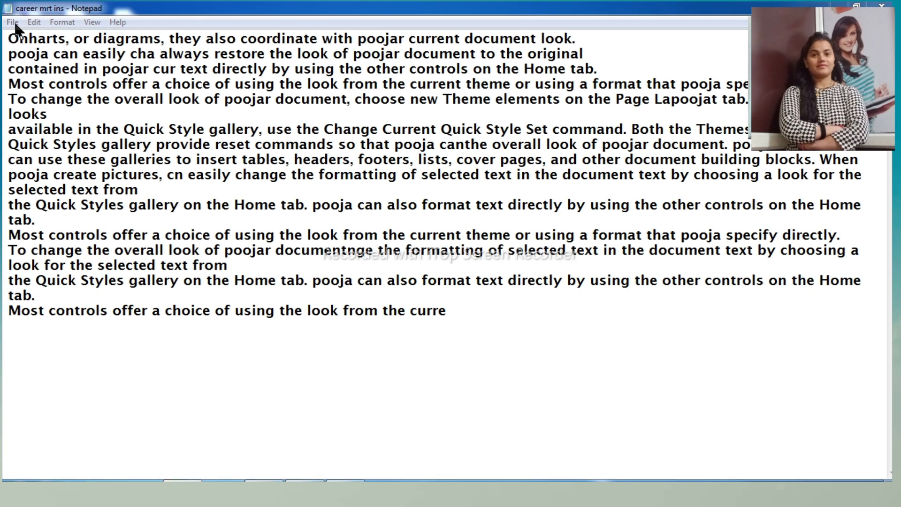
click(34, 23)
click(205, 235)
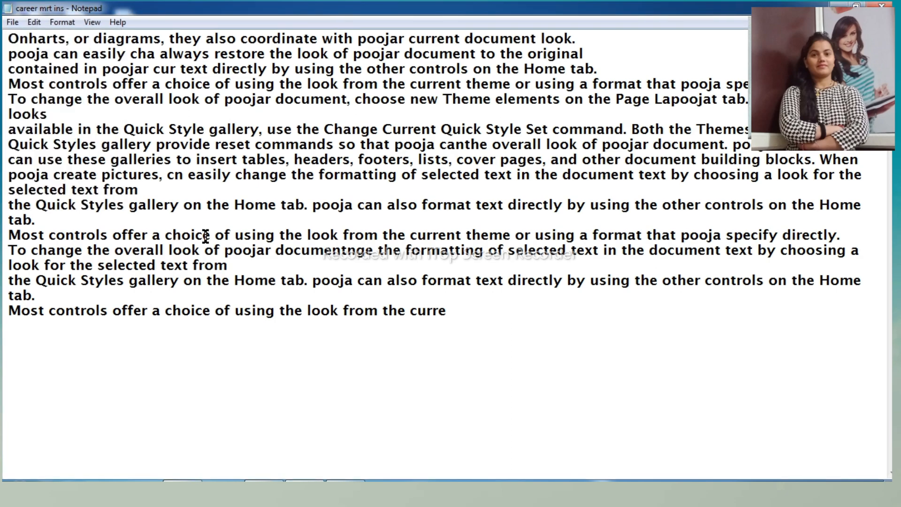
- Select the entire document text twice, clearing the selection after each time
key(ctrl+a)
click(34, 23)
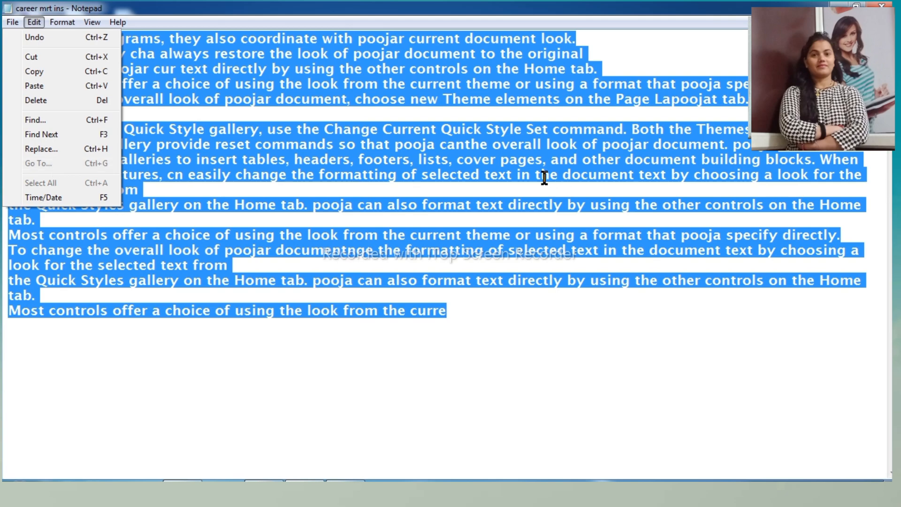
drag(545, 177, 549, 178)
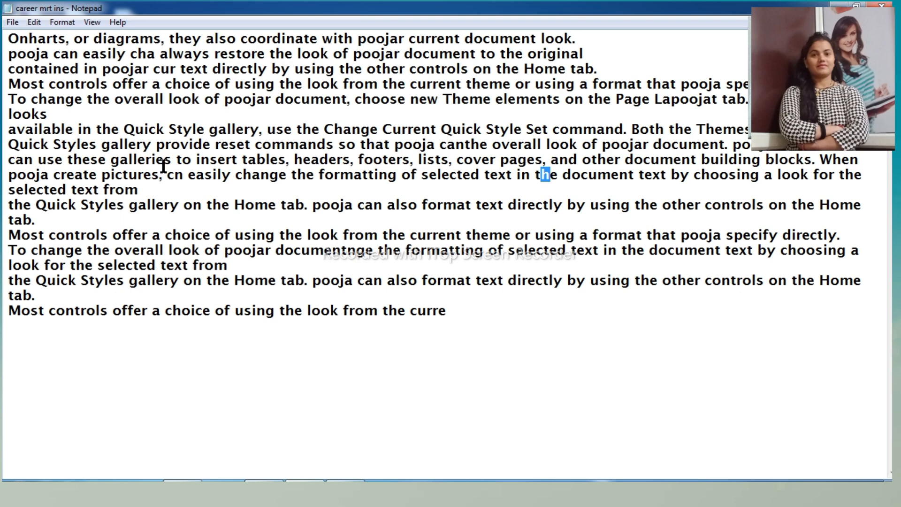
key(ctrl+a)
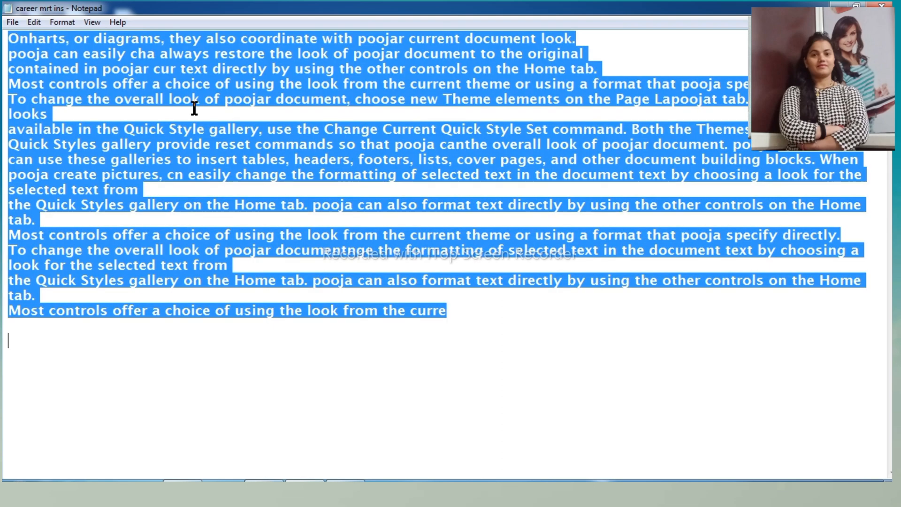
click(33, 22)
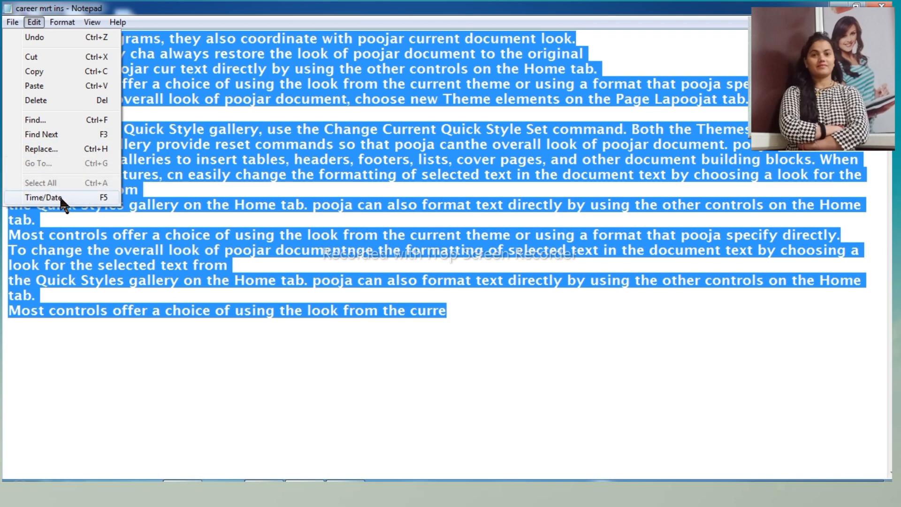
click(196, 175)
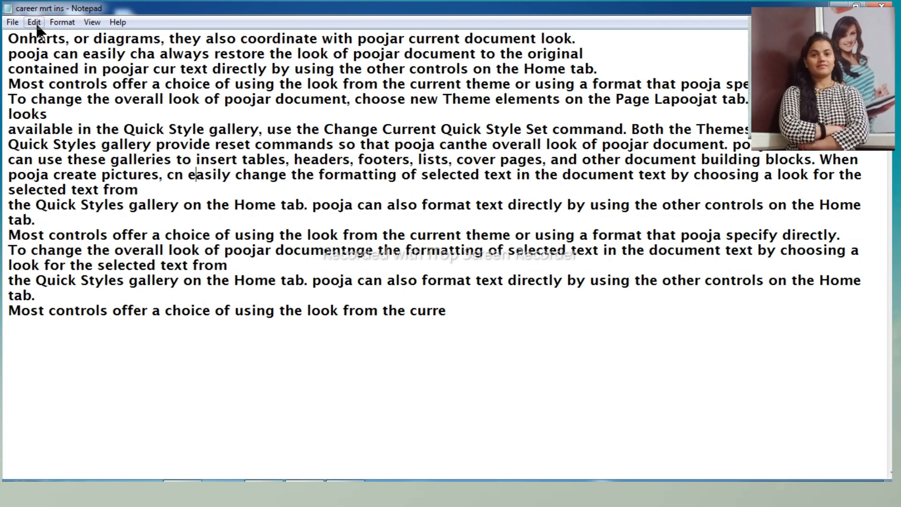
- Use the Select All command twice on the document, deselecting the text each time
click(34, 22)
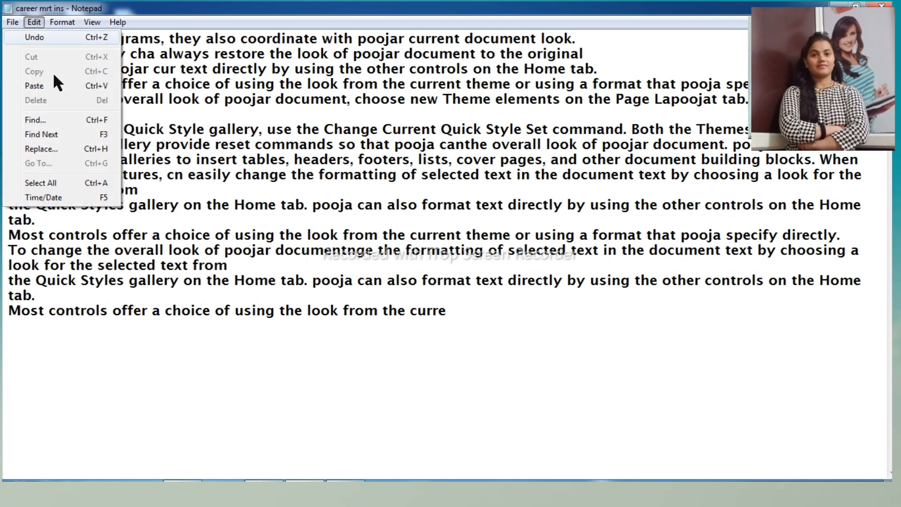
click(43, 183)
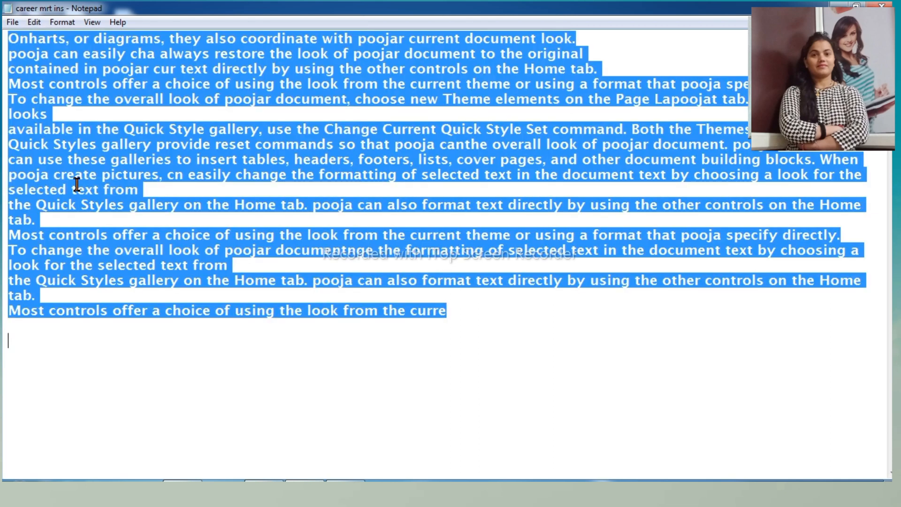
click(34, 22)
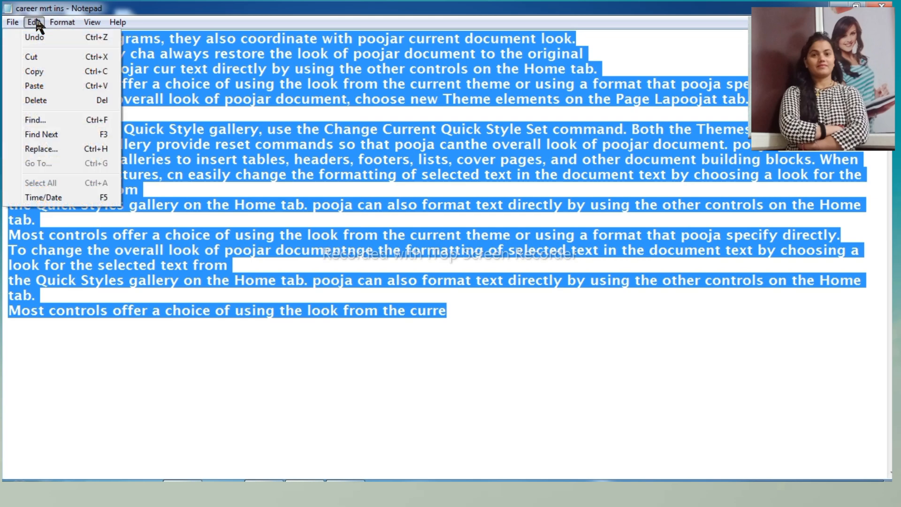
click(183, 174)
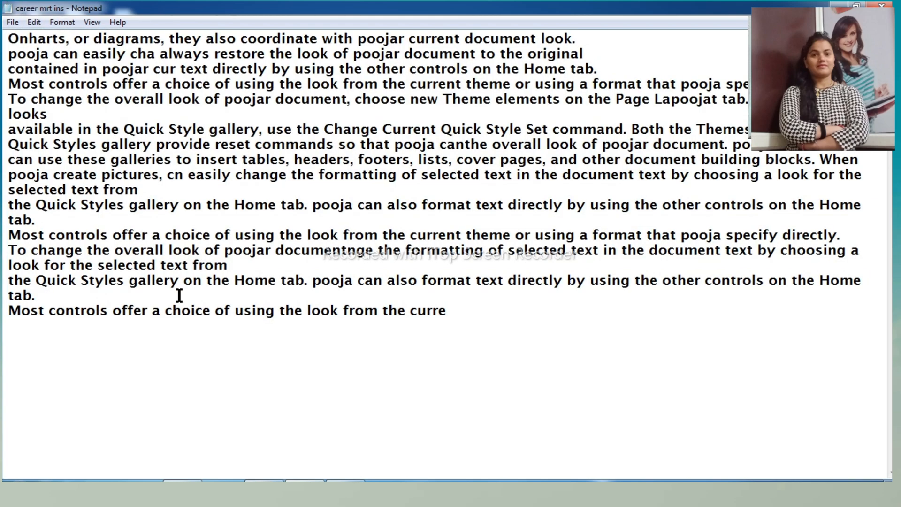
click(33, 22)
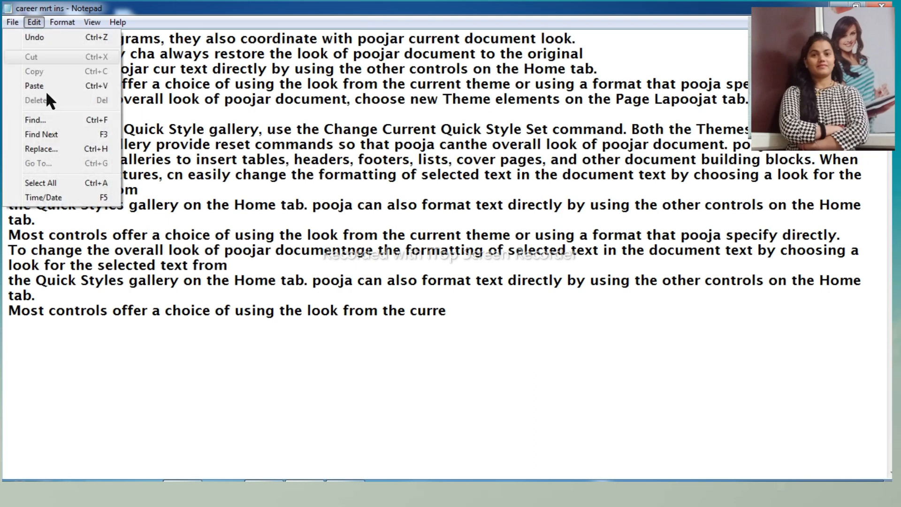
click(49, 178)
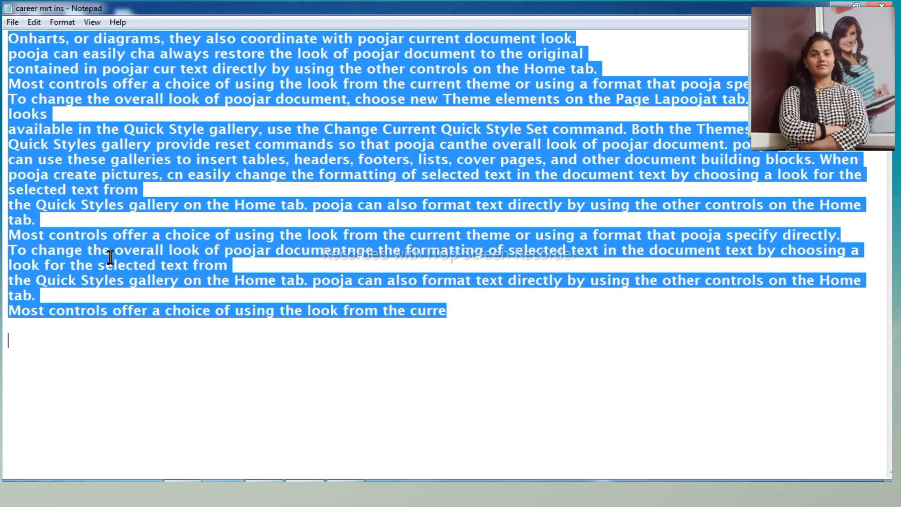
drag(101, 249, 109, 250)
- Insert the current time and date at the end of the last line of text
click(37, 27)
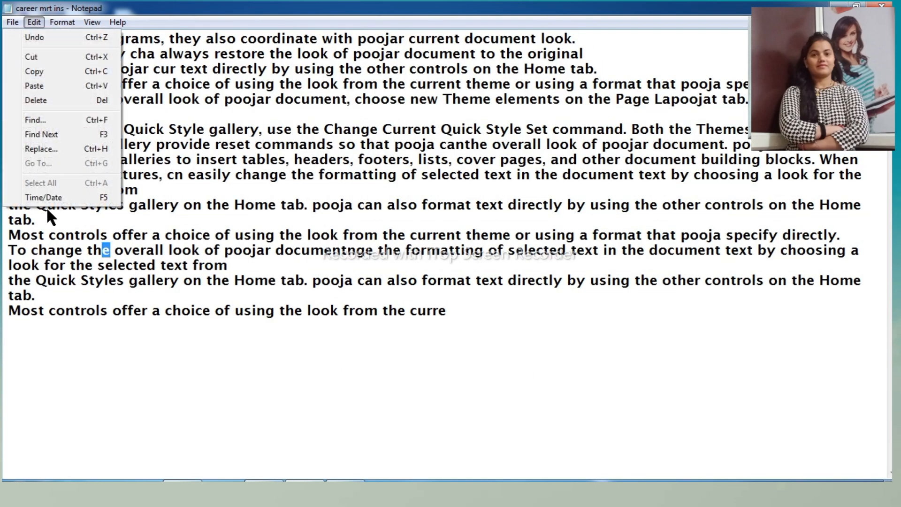
click(448, 310)
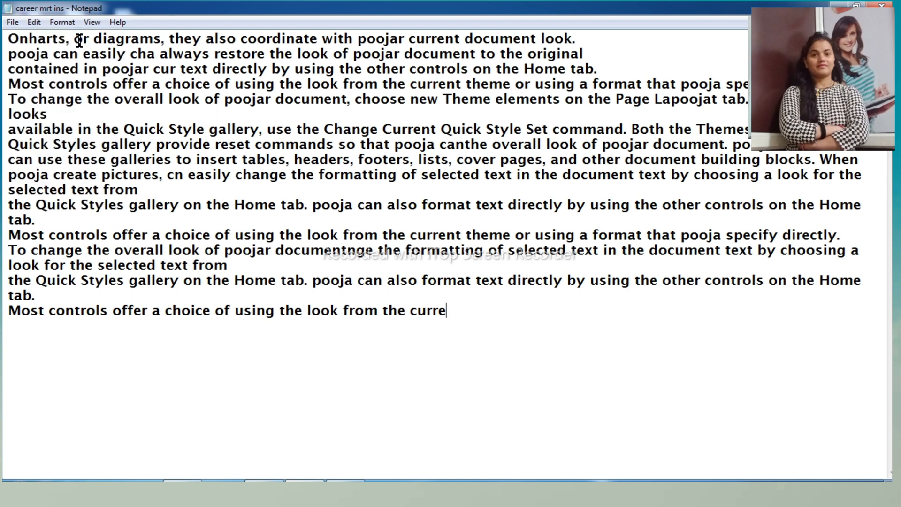
click(35, 22)
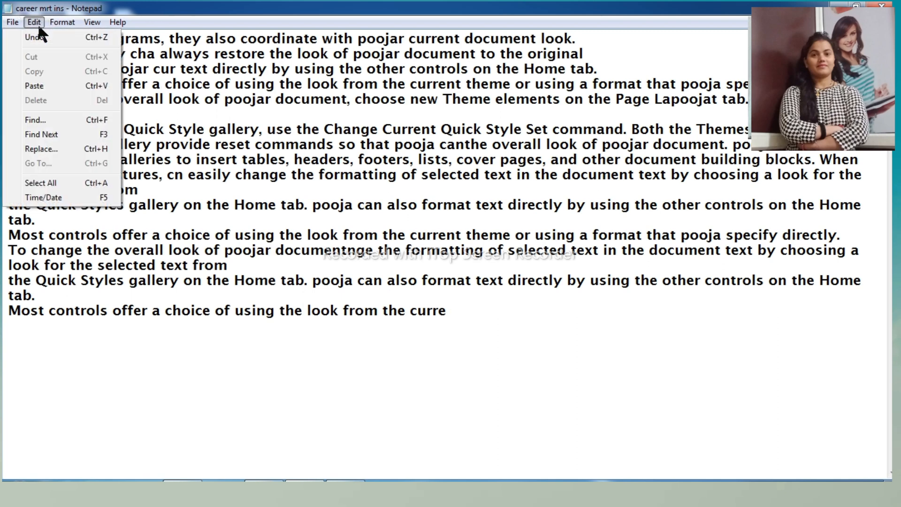
click(43, 197)
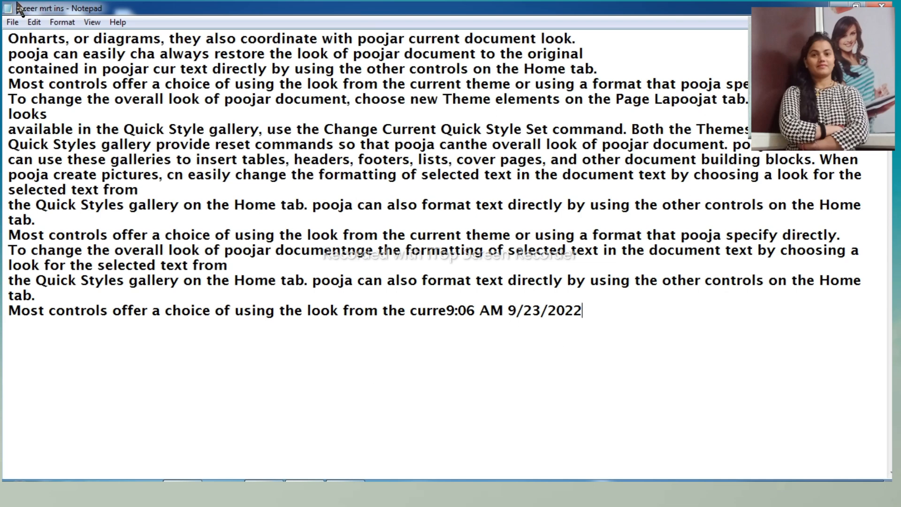
click(35, 25)
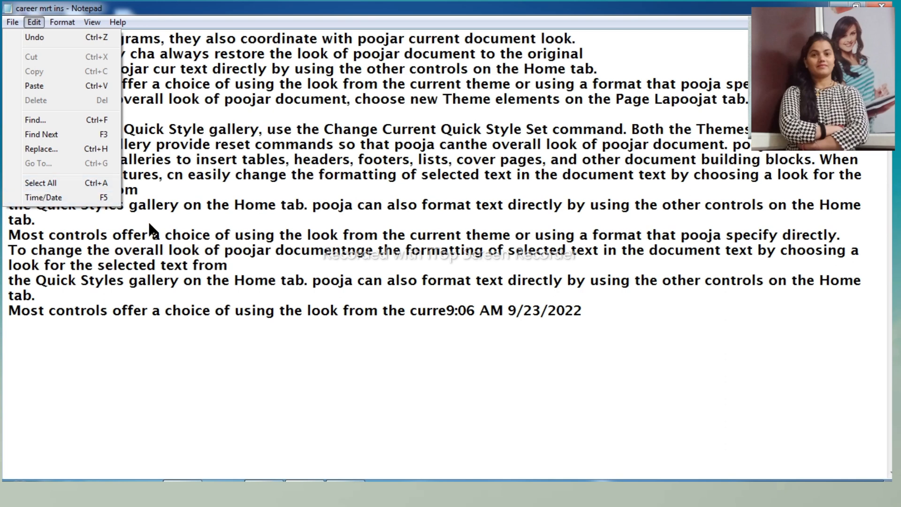
click(348, 254)
click(543, 254)
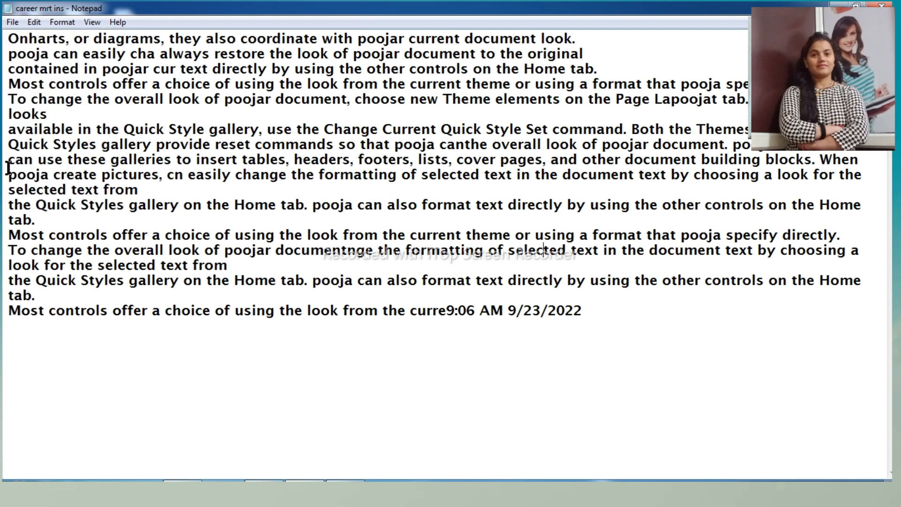
click(34, 22)
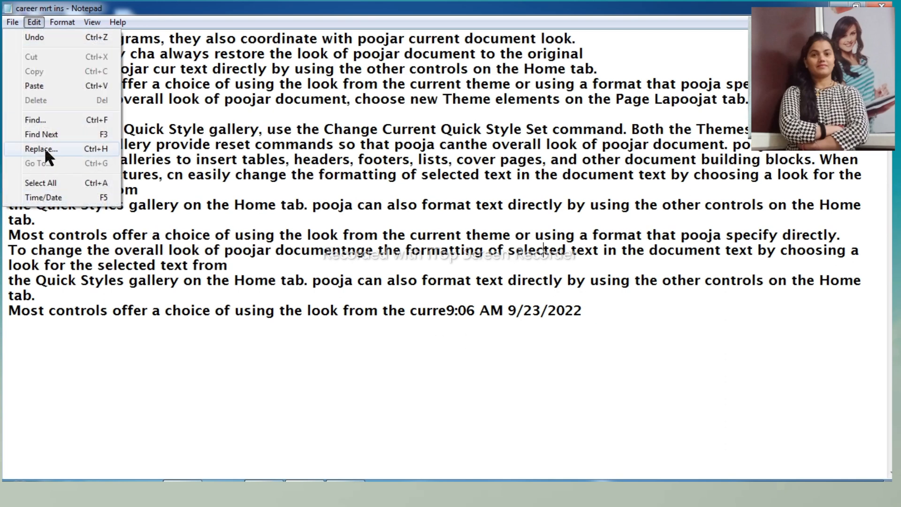
click(200, 134)
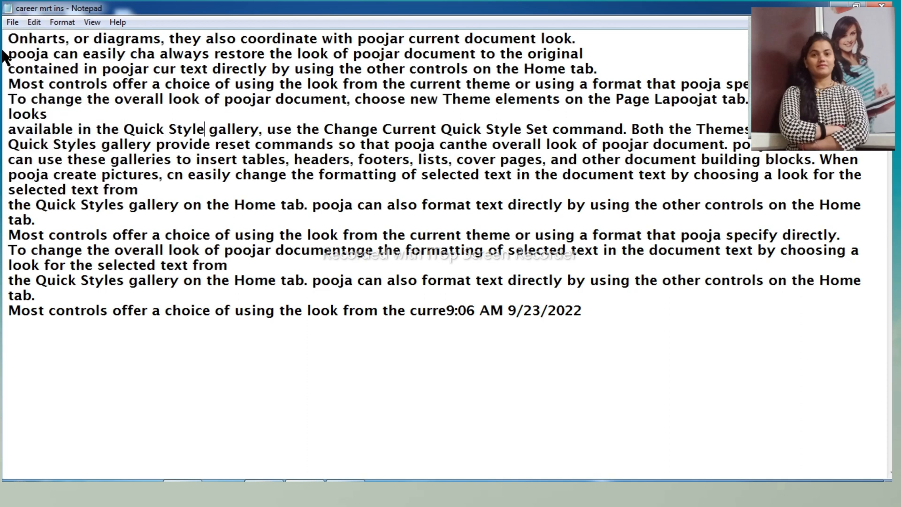
- Turn Word Wrap off to show the paragraphs as single long lines, and turn it back on
click(68, 22)
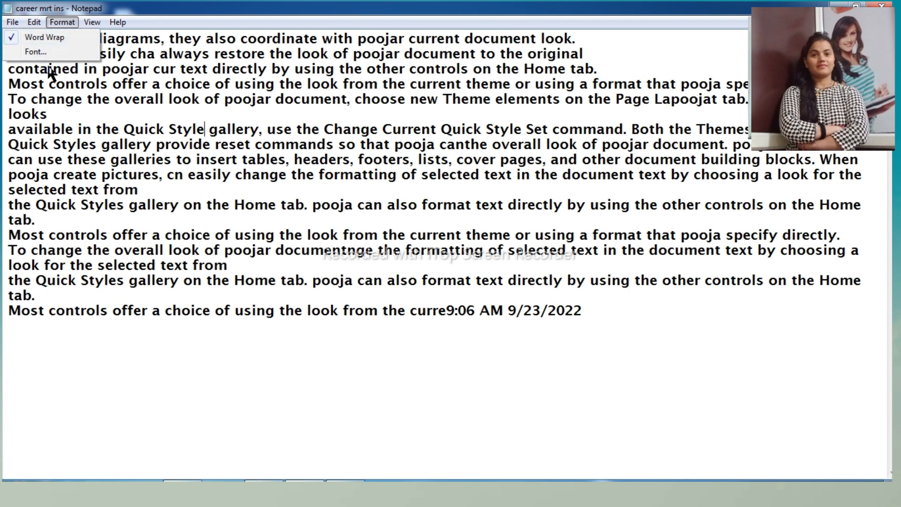
click(45, 37)
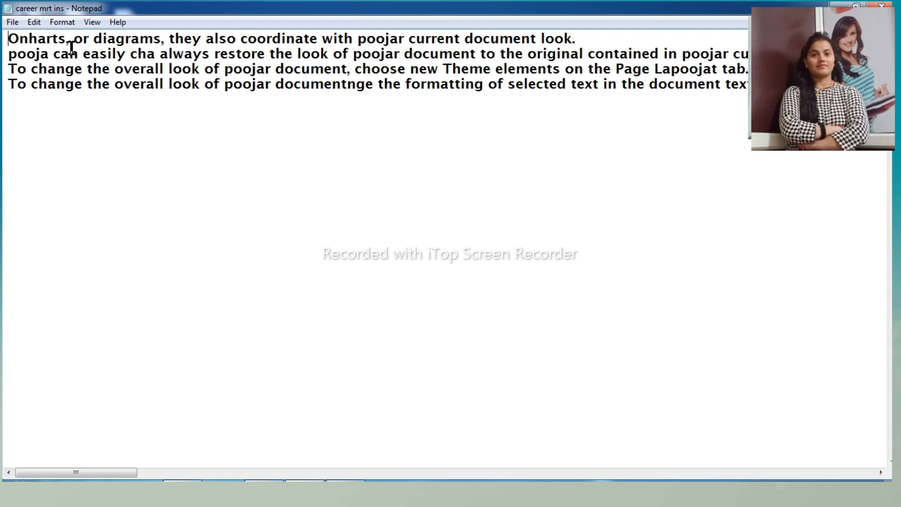
click(63, 23)
key(Right)
mouse_move(63, 24)
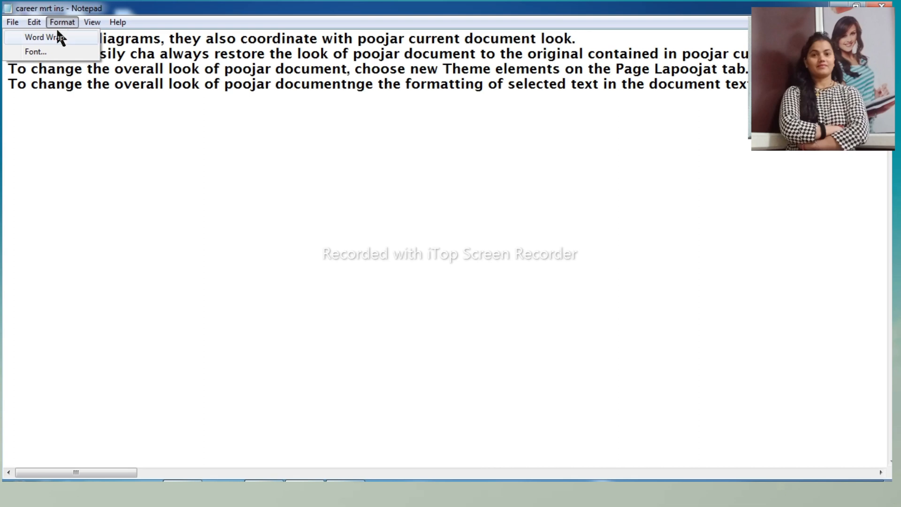
click(54, 38)
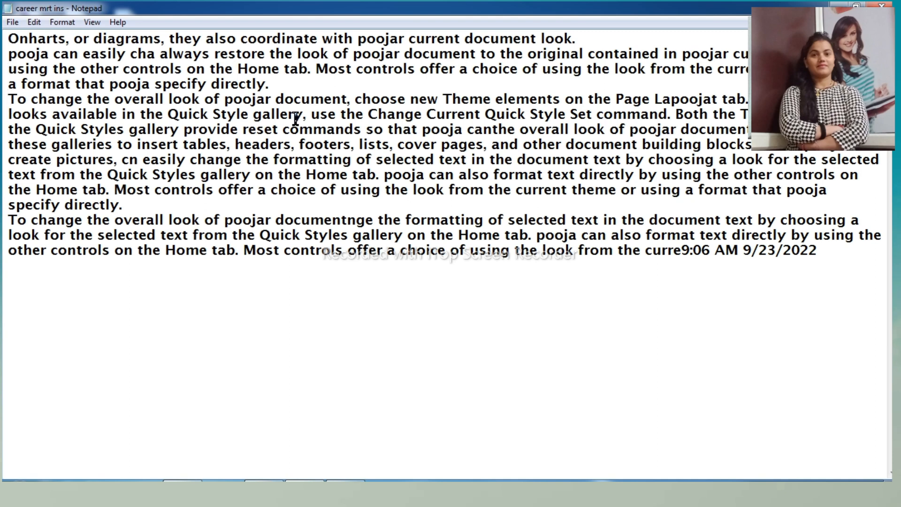
- Set the document font to Magneto, Bold Oblique, size 22
click(63, 23)
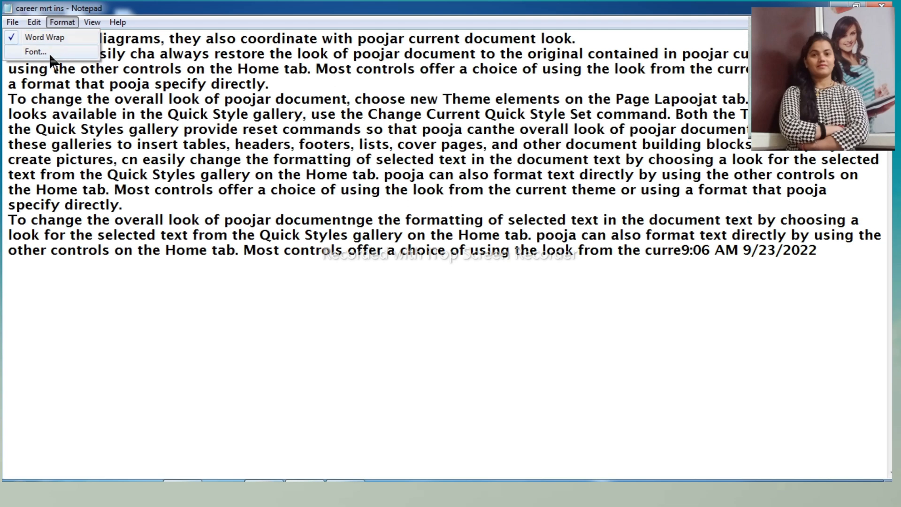
click(51, 56)
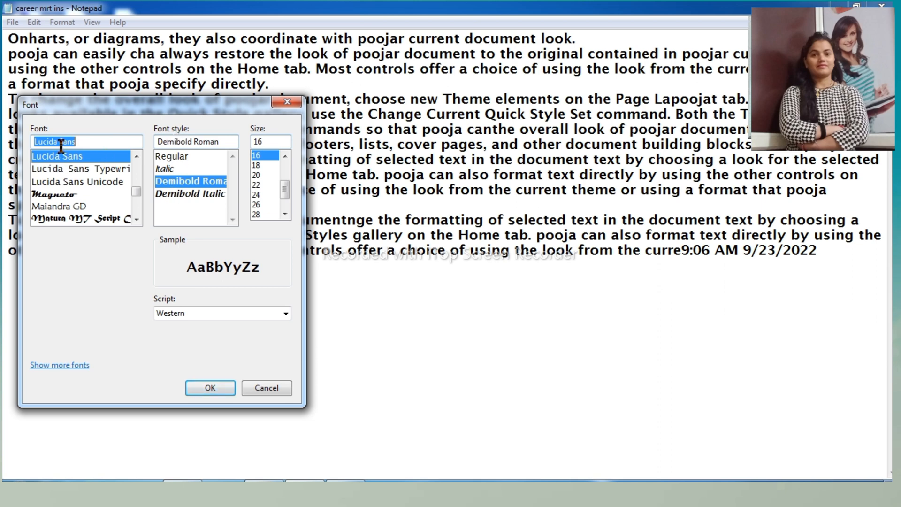
click(78, 193)
click(158, 169)
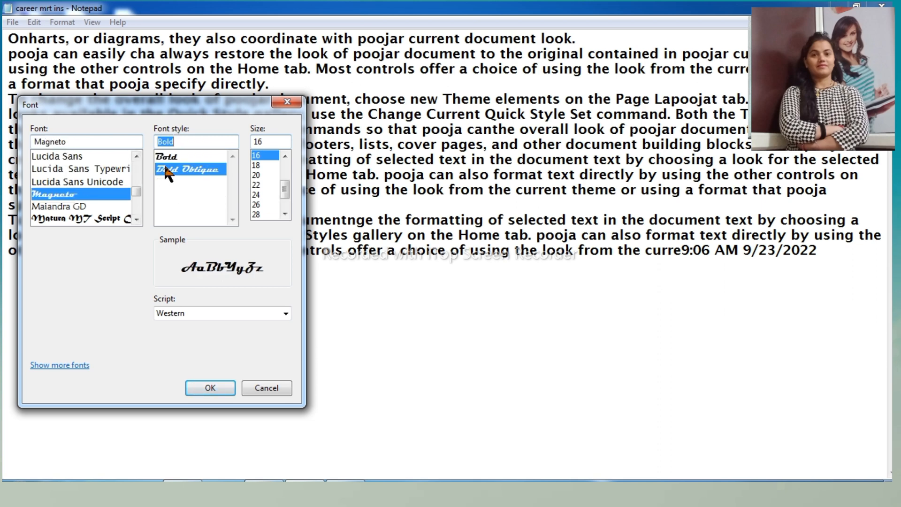
click(259, 184)
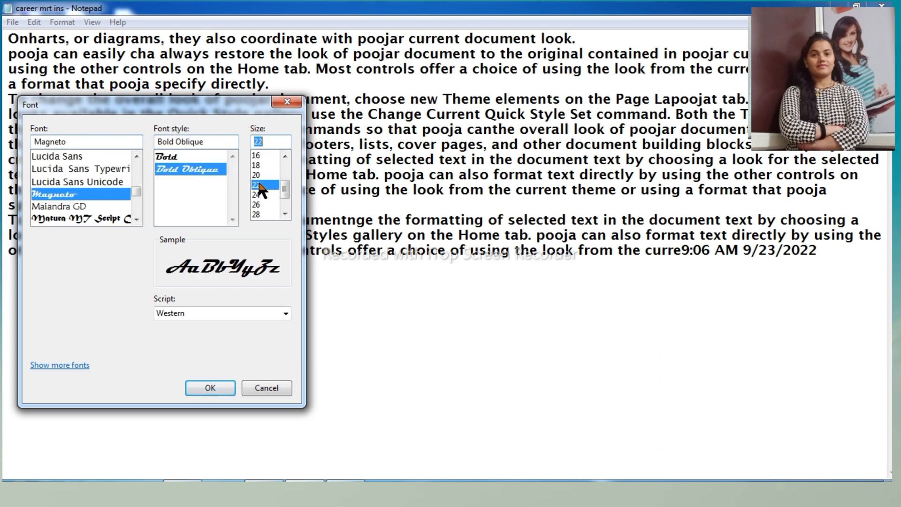
click(210, 387)
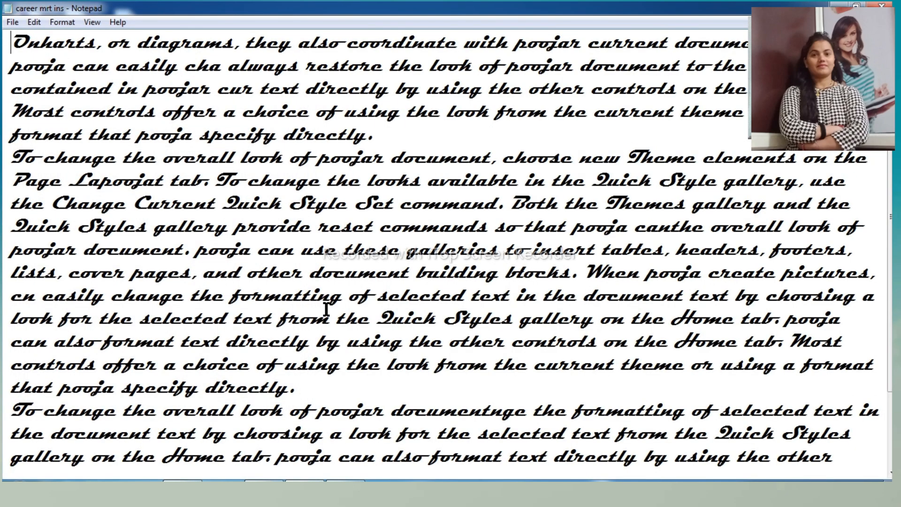
click(70, 23)
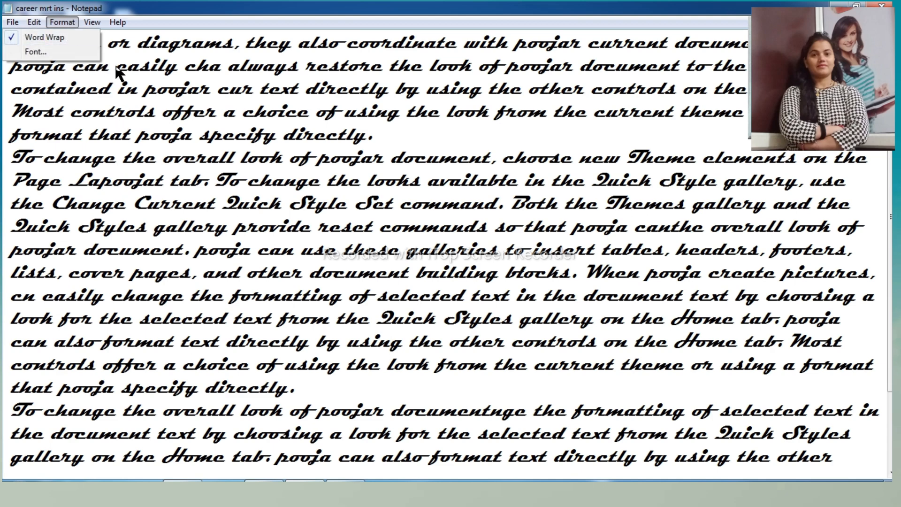
click(101, 21)
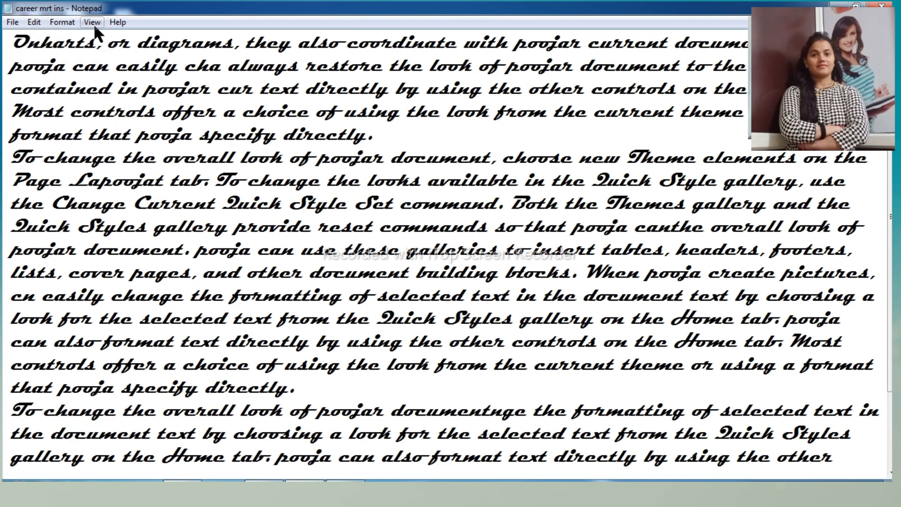
click(94, 26)
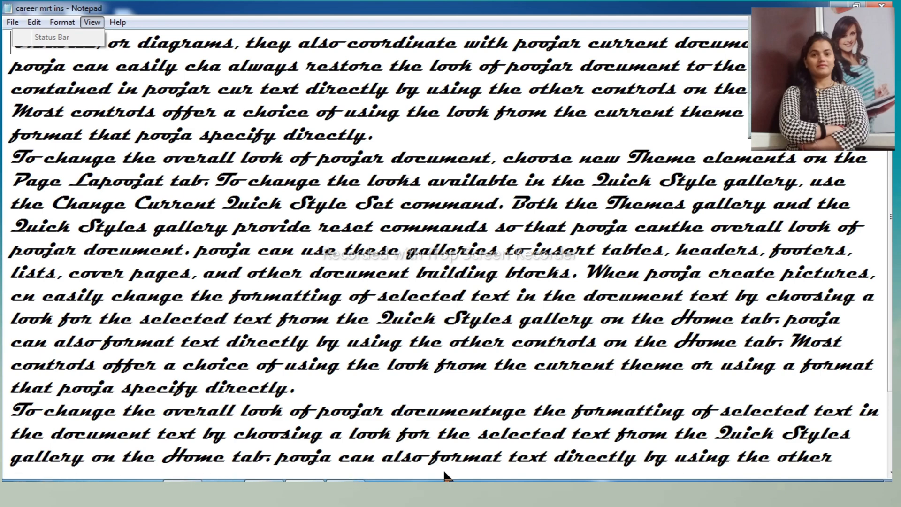
click(92, 21)
click(92, 21)
- Open Notepad's help, read the answer to "What is Notepad?" in the frequently asked questions, and close the help window
mouse_move(107, 27)
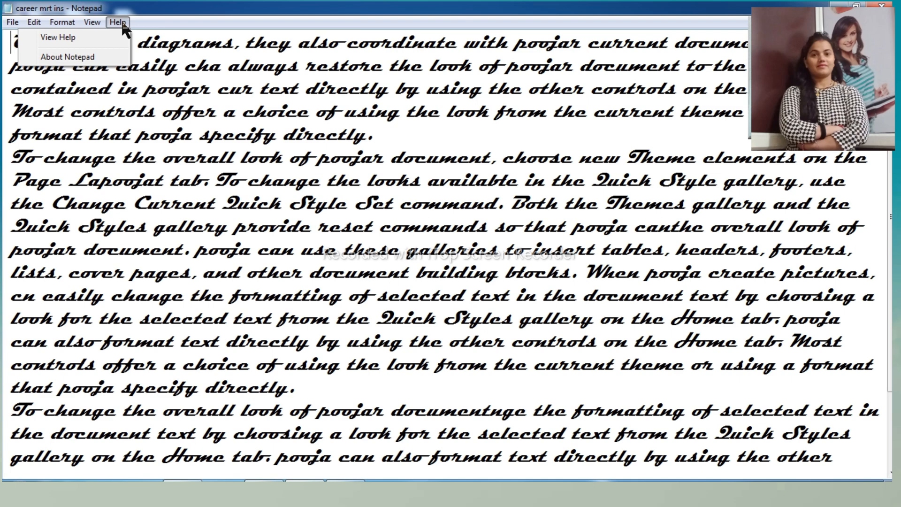
click(95, 38)
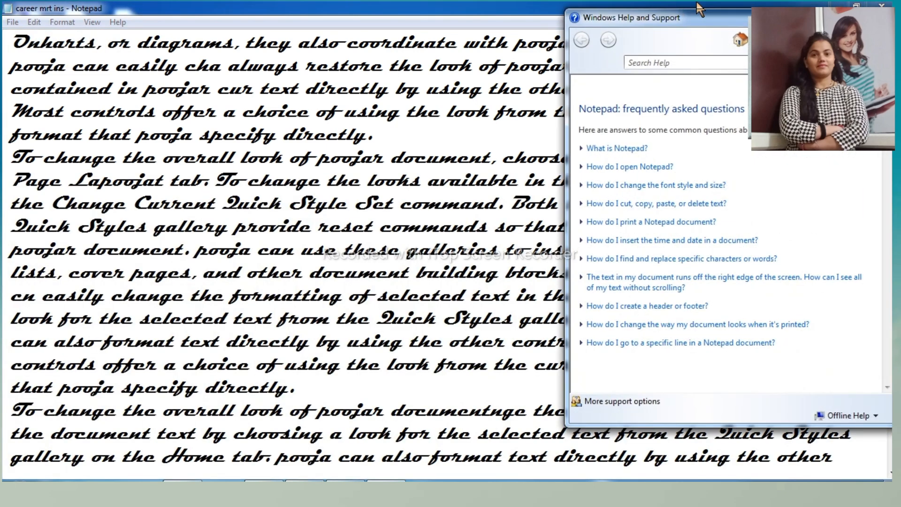
drag(731, 18, 256, 18)
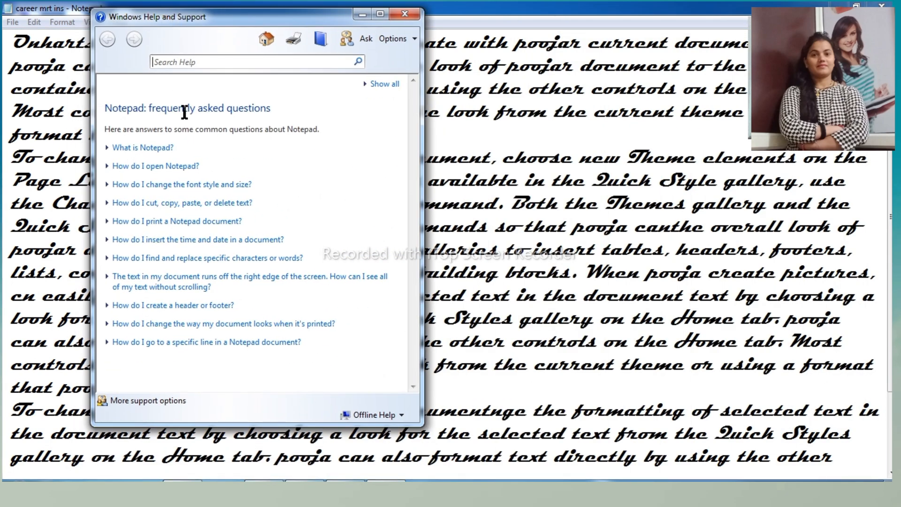
click(181, 63)
click(158, 149)
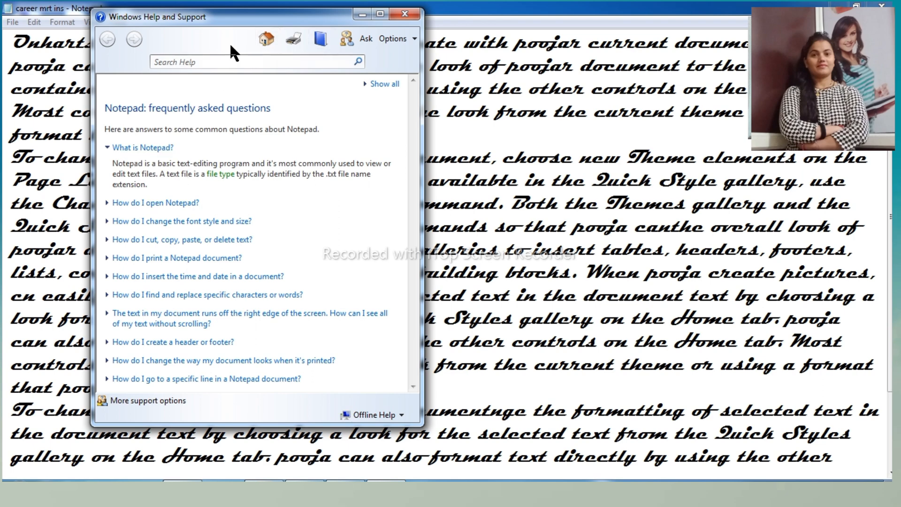
click(405, 15)
- View the About Notepad version and licence information, and close it
click(117, 23)
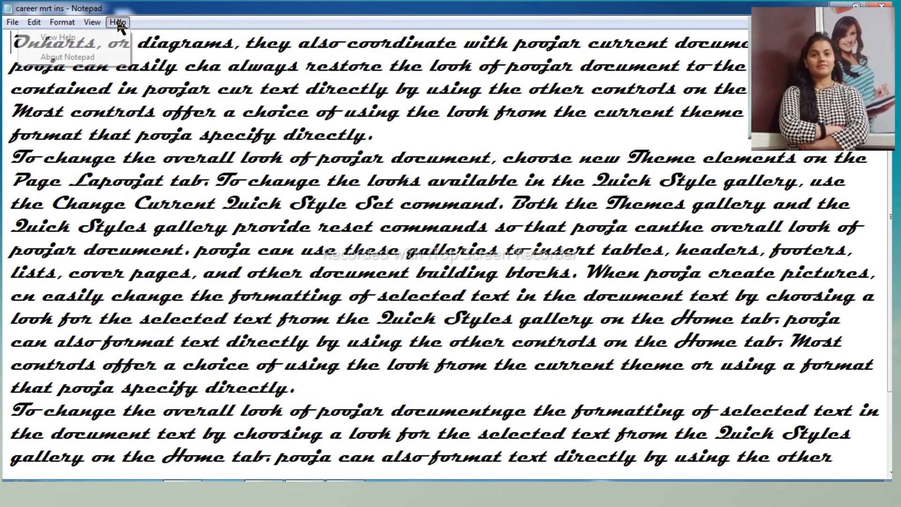
click(81, 57)
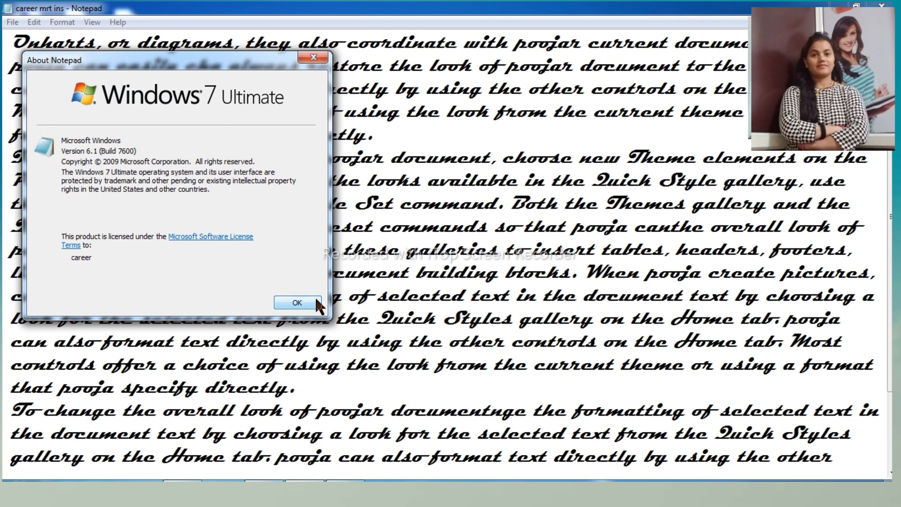
click(314, 58)
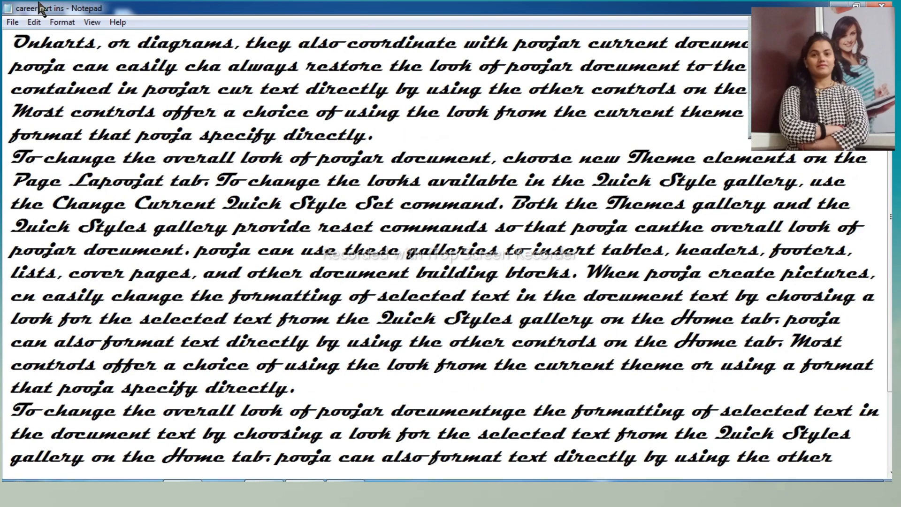
click(40, 24)
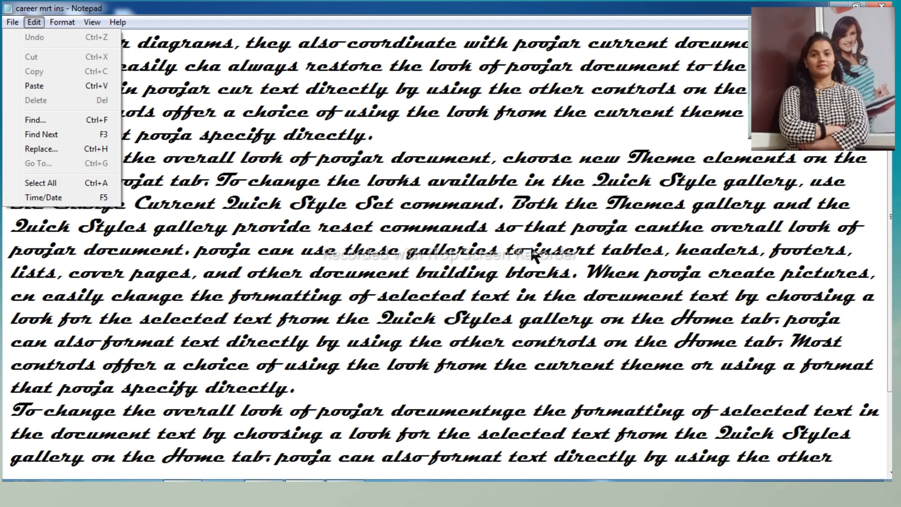
click(483, 207)
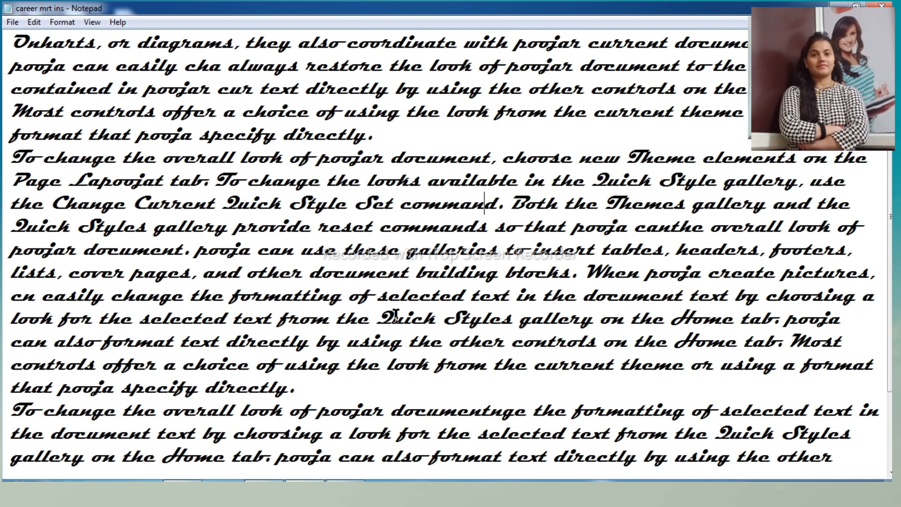
scroll(394, 329, down, 2)
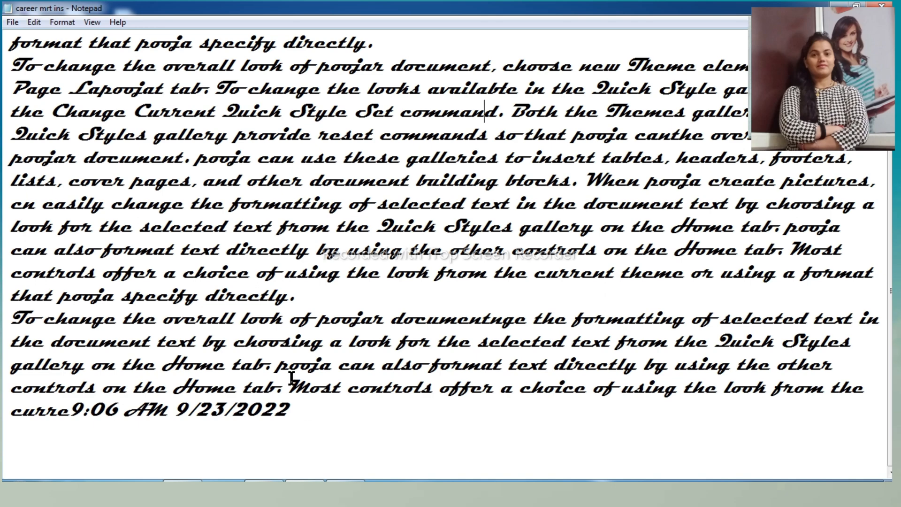
scroll(288, 369, up, 1)
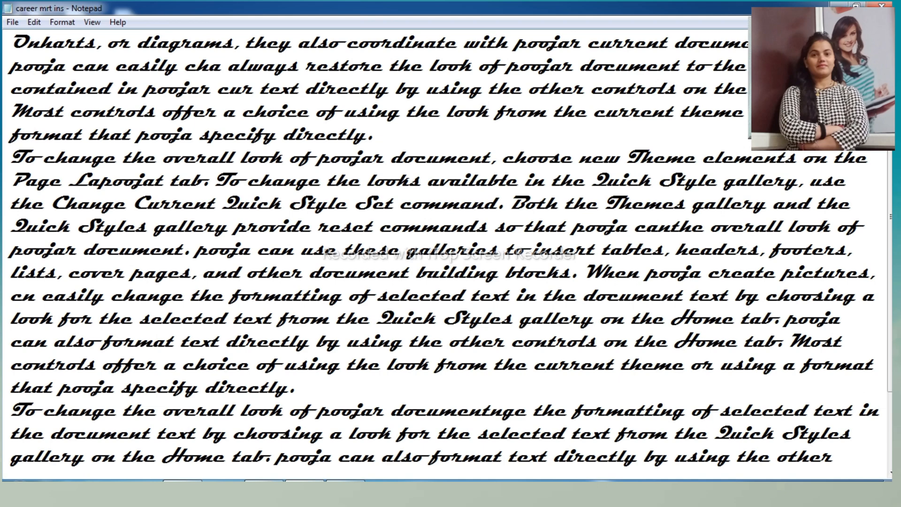
click(841, 4)
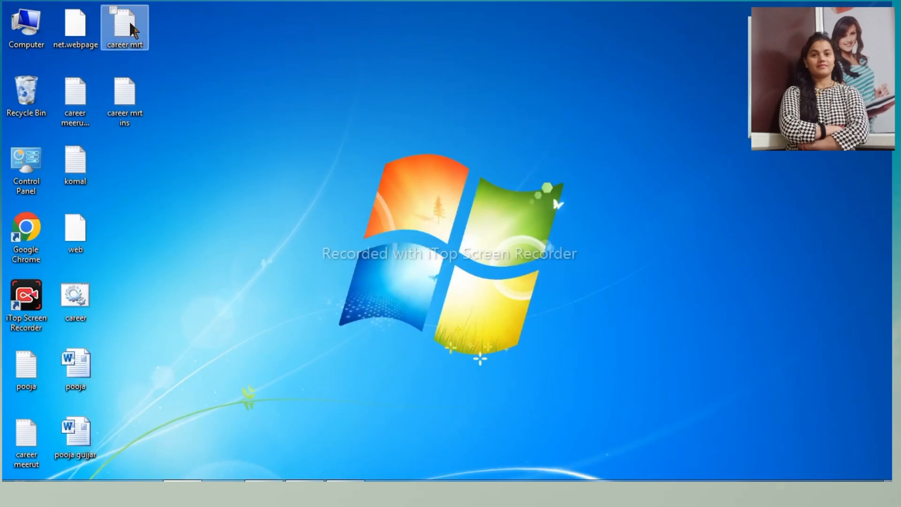
click(305, 490)
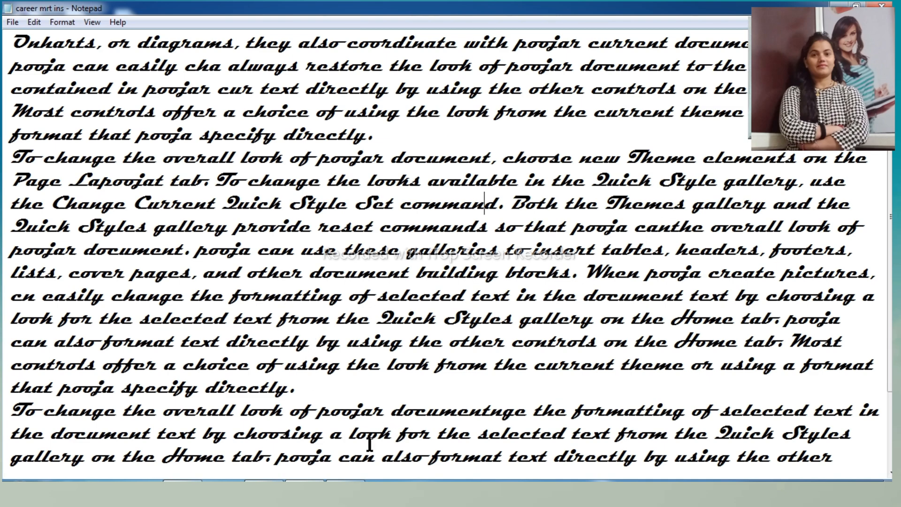
- Select all the text and save the document to the desktop as "career mrt ins.bat" with the file type All Files
key(ctrl+a)
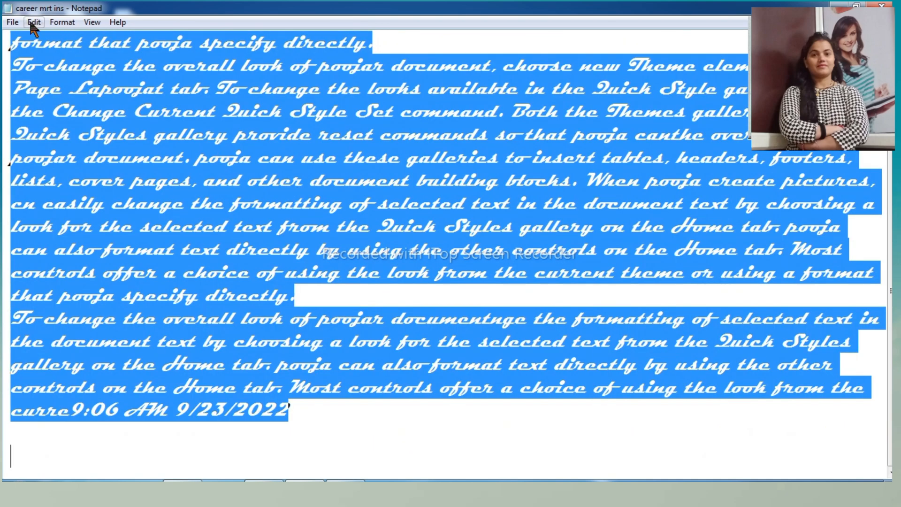
click(12, 22)
click(50, 80)
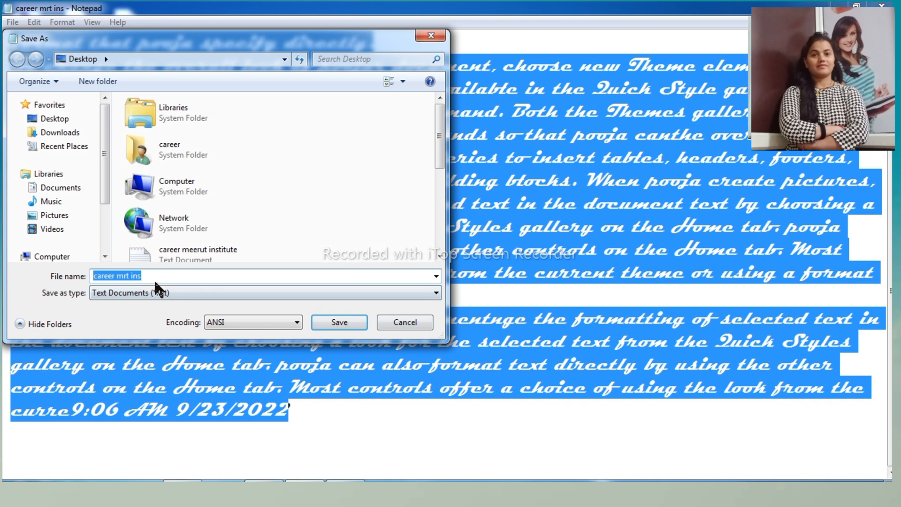
click(157, 278)
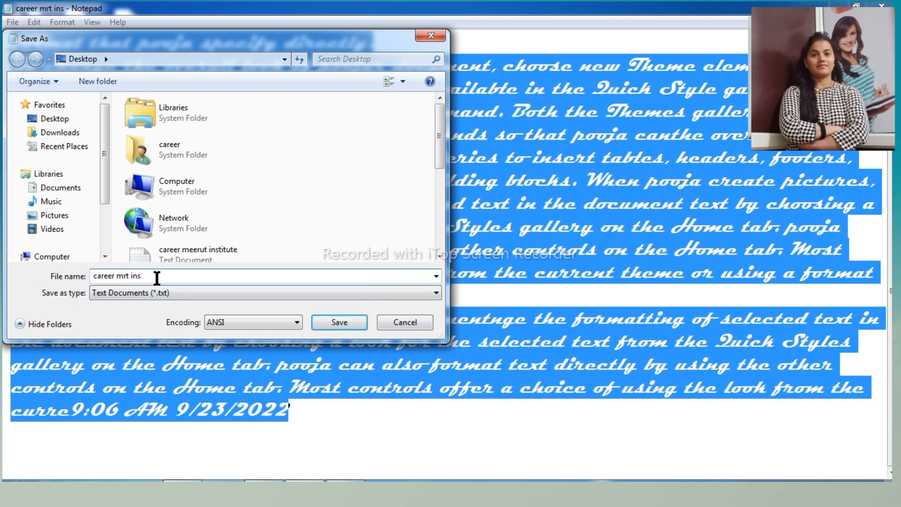
text(.)
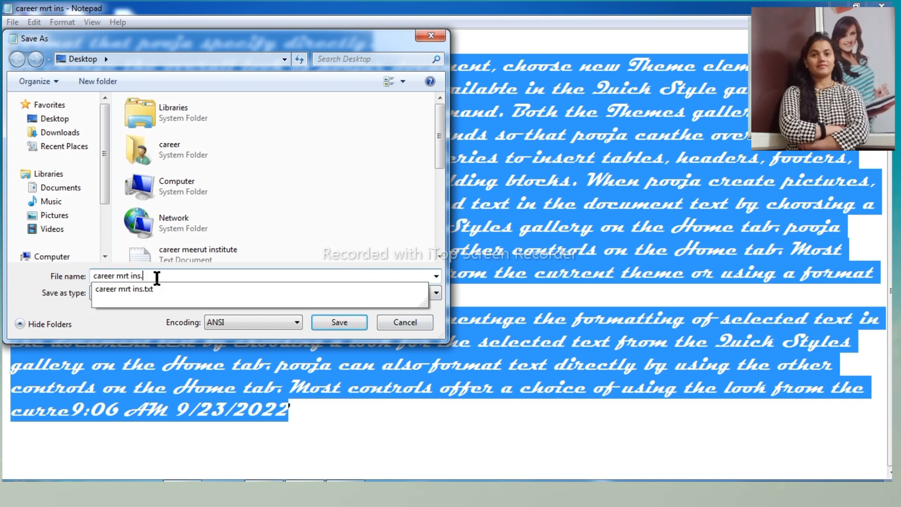
text(bat)
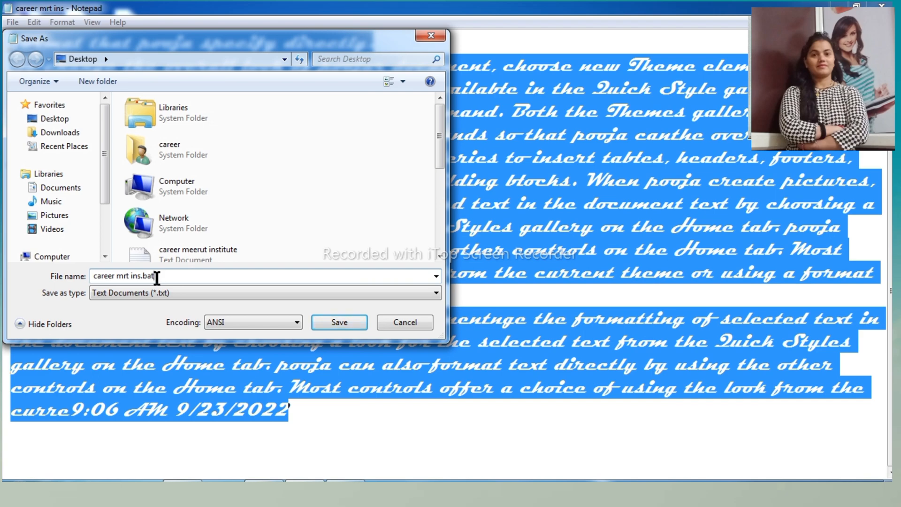
click(170, 292)
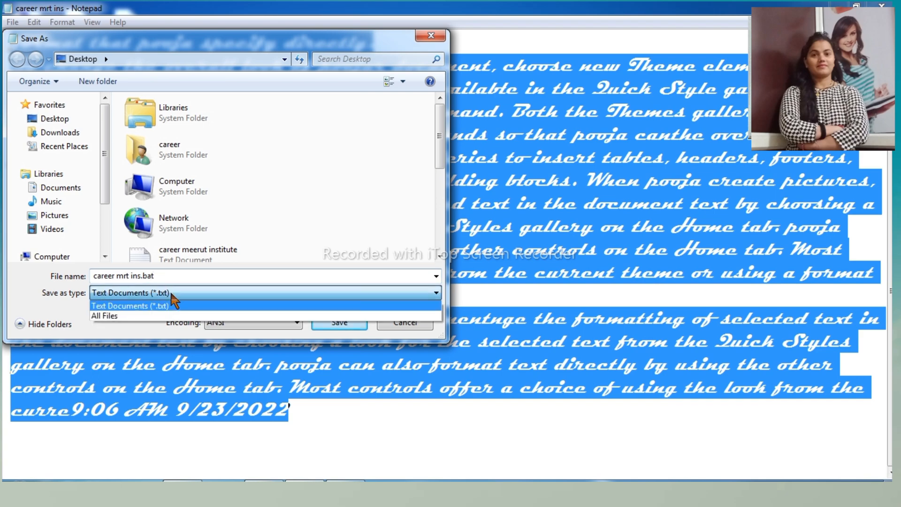
click(132, 316)
click(338, 322)
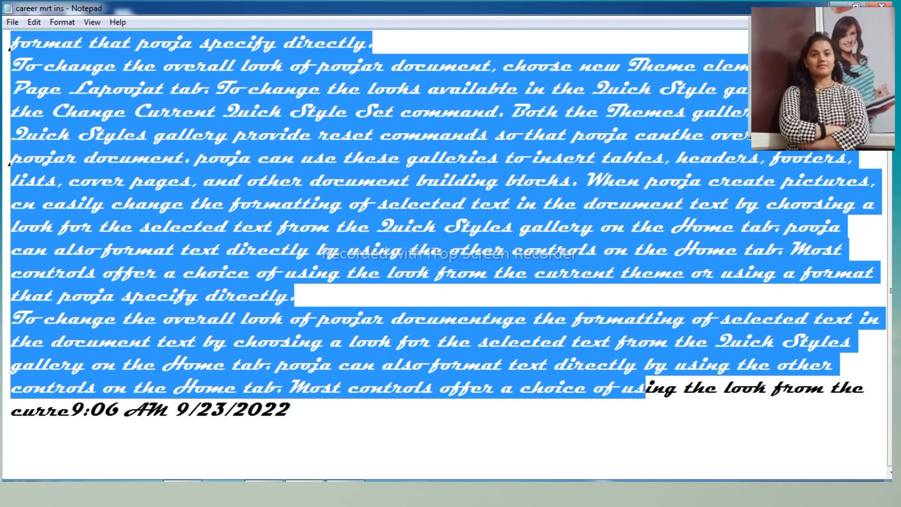
- Run the saved "career mrt ins" batch file from the desktop and return to the open Notepad document
click(839, 6)
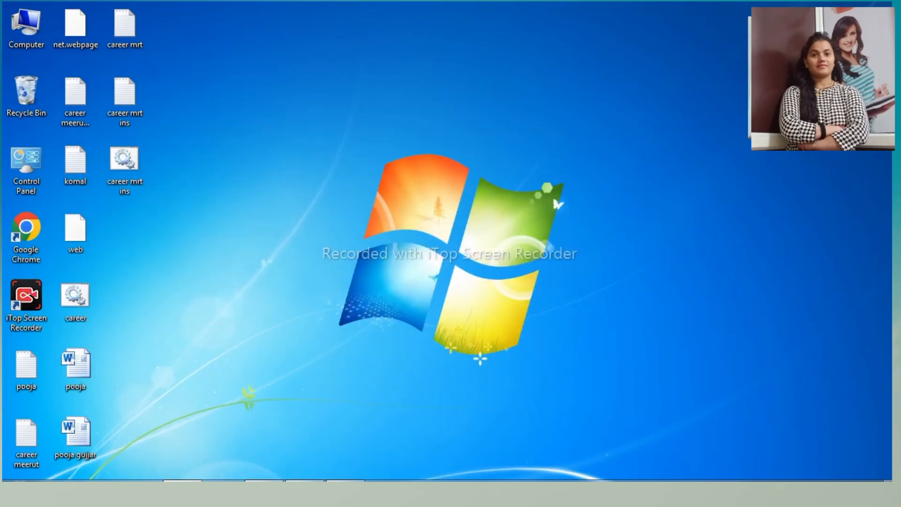
double_click(126, 160)
double_click(126, 160)
double_click(129, 165)
click(304, 491)
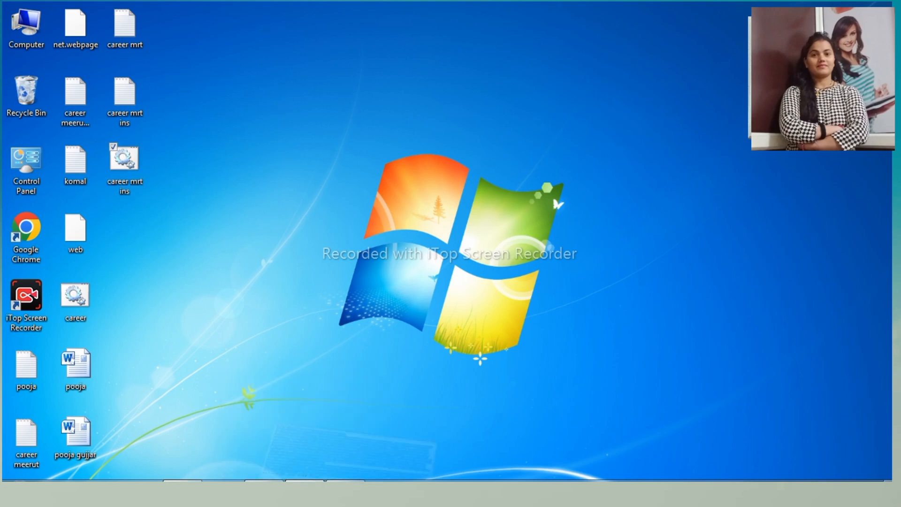
- Select all the text and save the document to the desktop as "web." with the file type All Files, replacing the existing file
drag(287, 424, 3, 42)
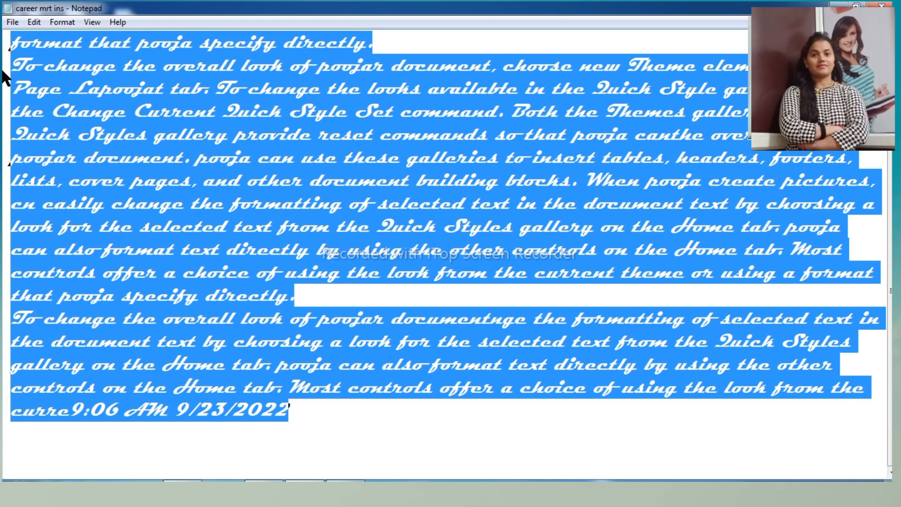
click(13, 23)
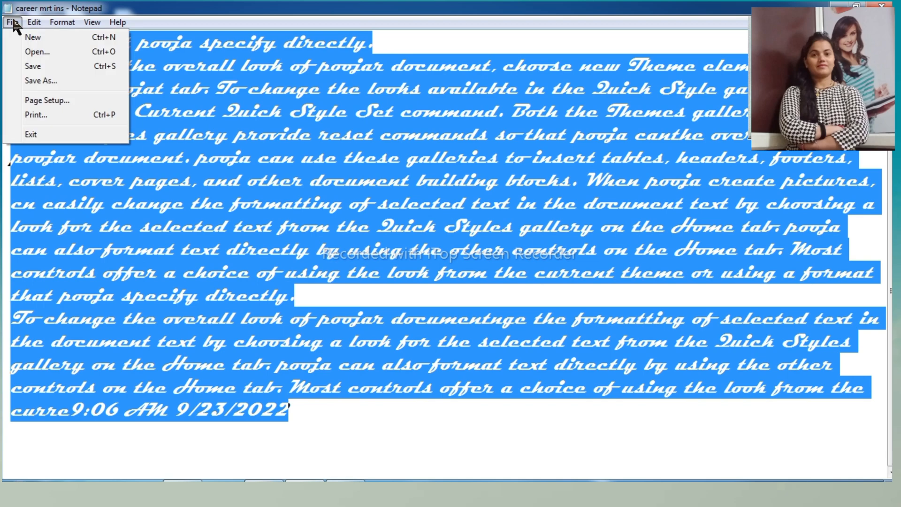
click(31, 78)
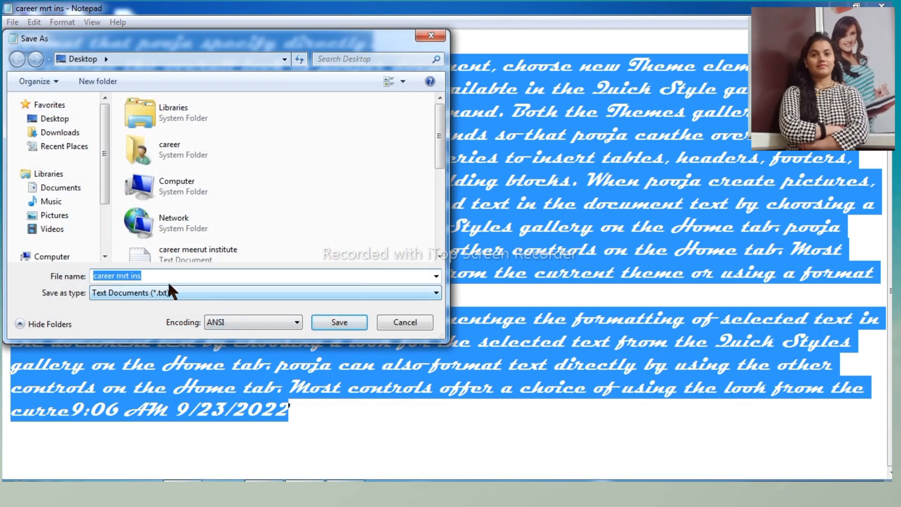
click(167, 280)
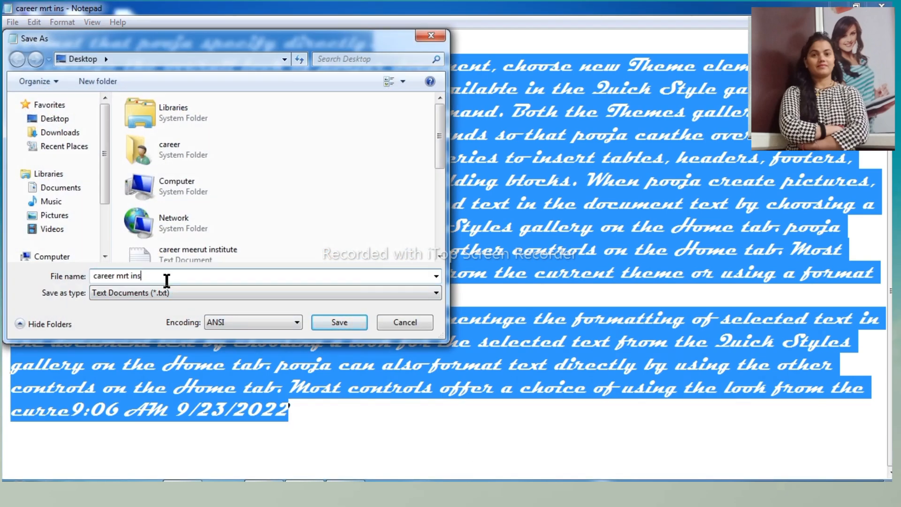
key(BackSpace)
key(BackSpace)
key(BackSpace)
key(BackSpace)
key(BackSpace)
key(BackSpace)
key(BackSpace)
key(BackSpace)
key(BackSpace)
key(BackSpace)
key(BackSpace)
key(BackSpace)
key(BackSpace)
key(BackSpace)
text(web.)
click(240, 289)
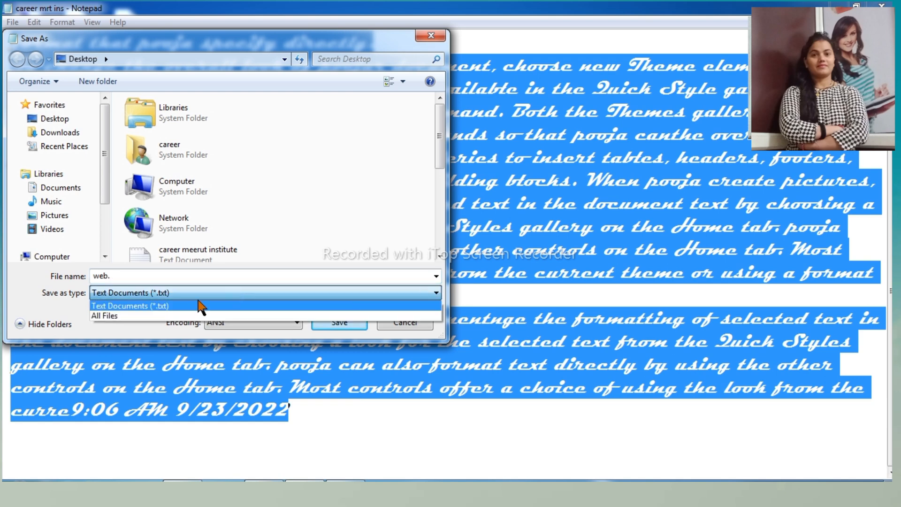
click(131, 312)
click(338, 323)
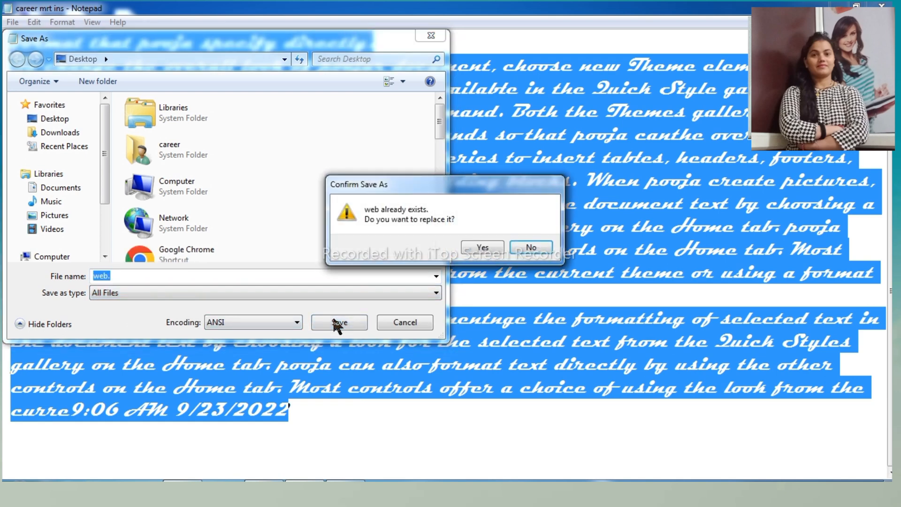
click(483, 247)
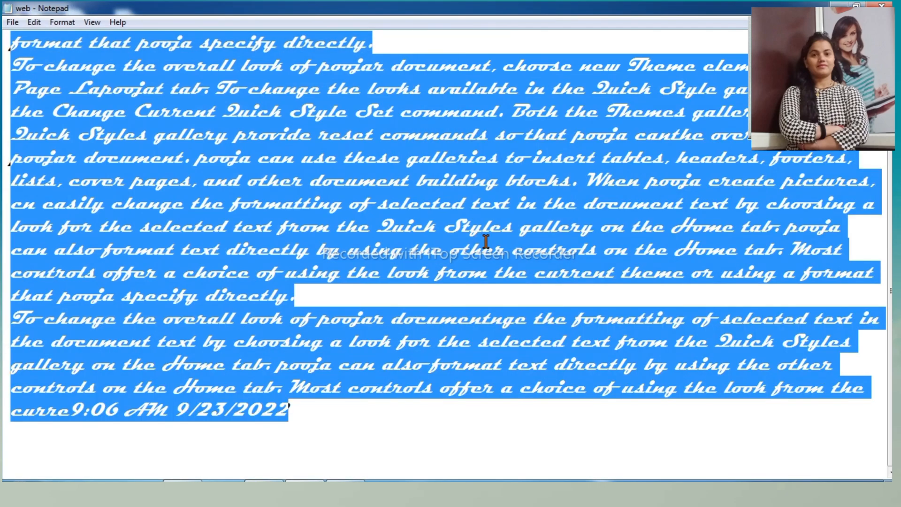
- Minimize the document and open the desktop file "web" with Internet Explorer
click(839, 6)
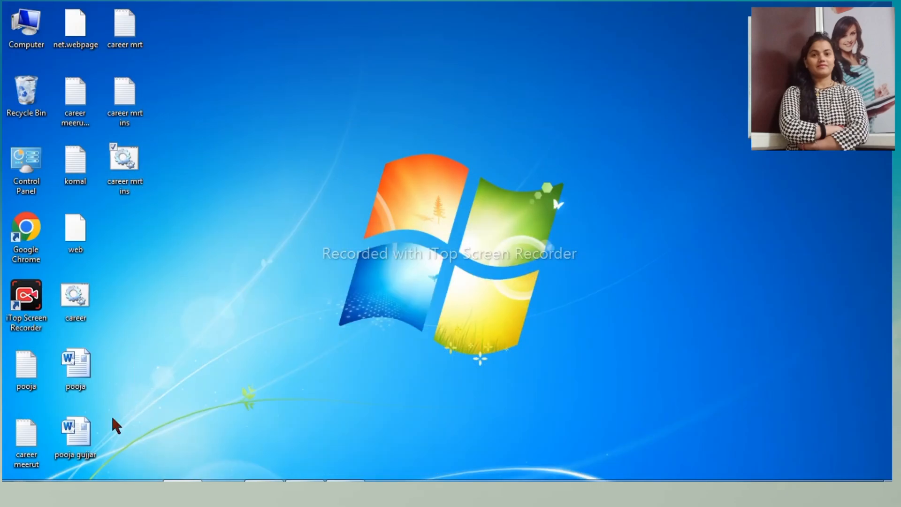
click(80, 241)
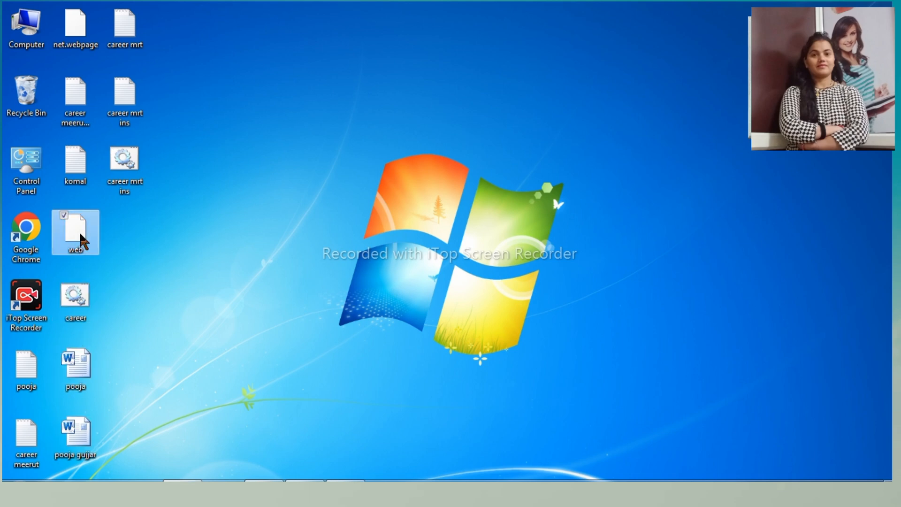
double_click(78, 231)
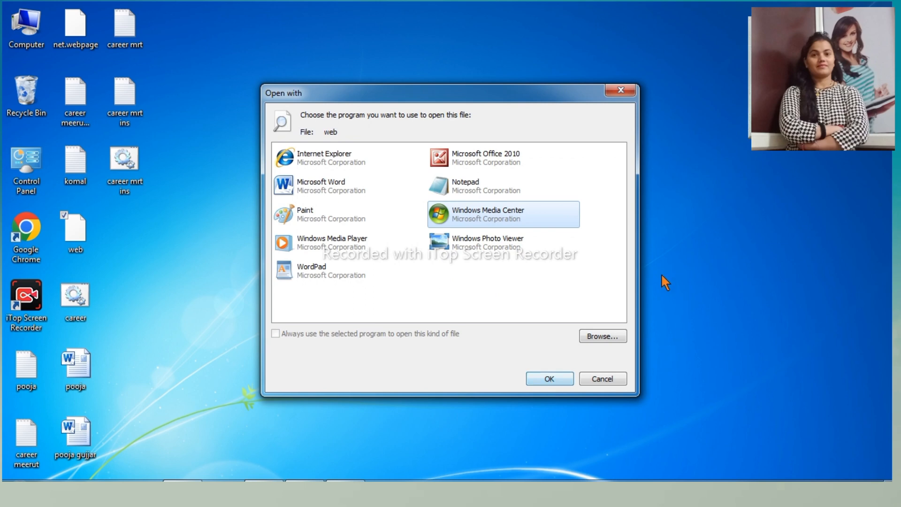
click(334, 157)
double_click(350, 161)
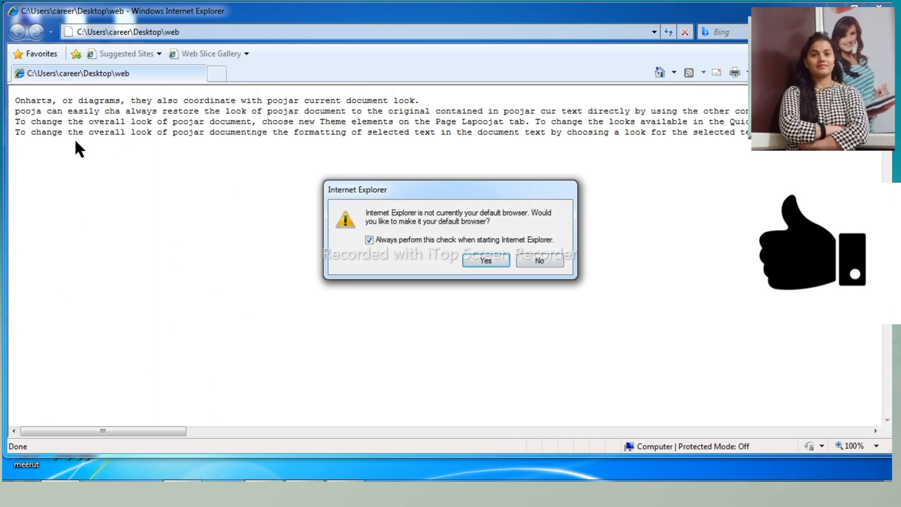
- Accept Internet Explorer as the default browser, minimize its window and return to the open Notepad document
click(484, 266)
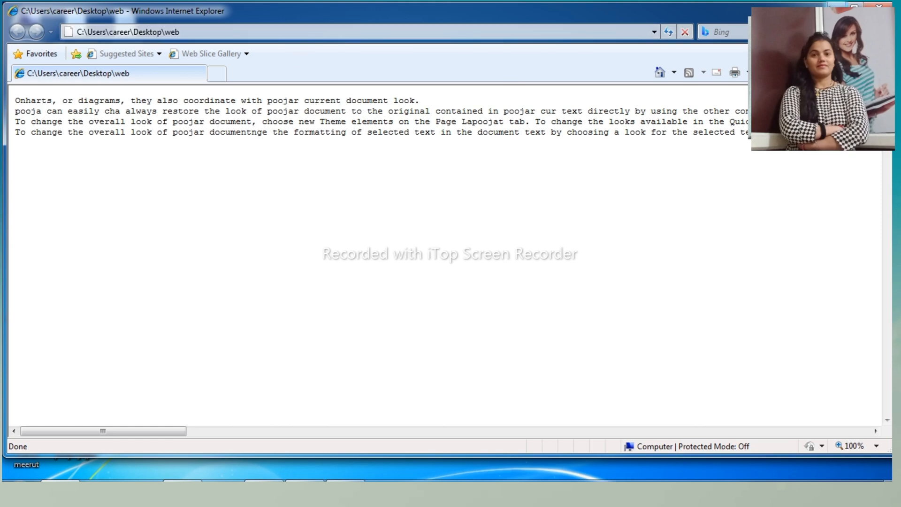
click(836, 7)
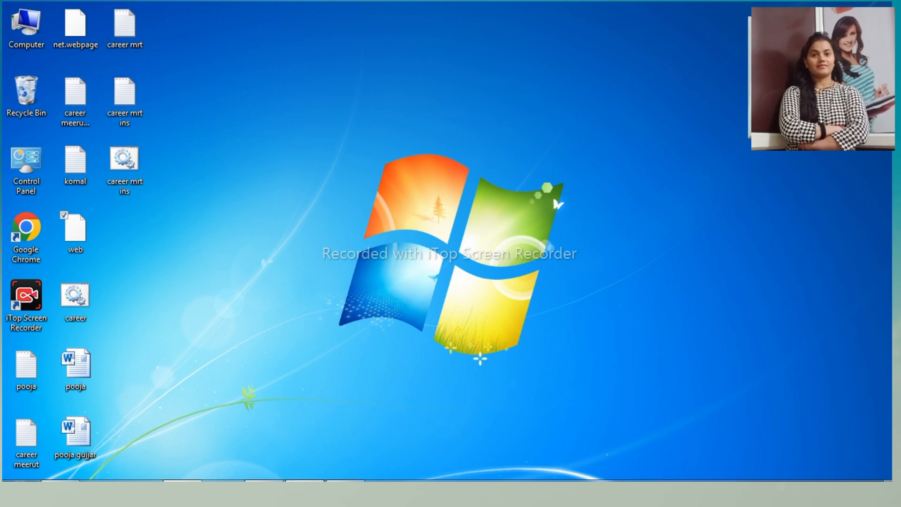
click(306, 488)
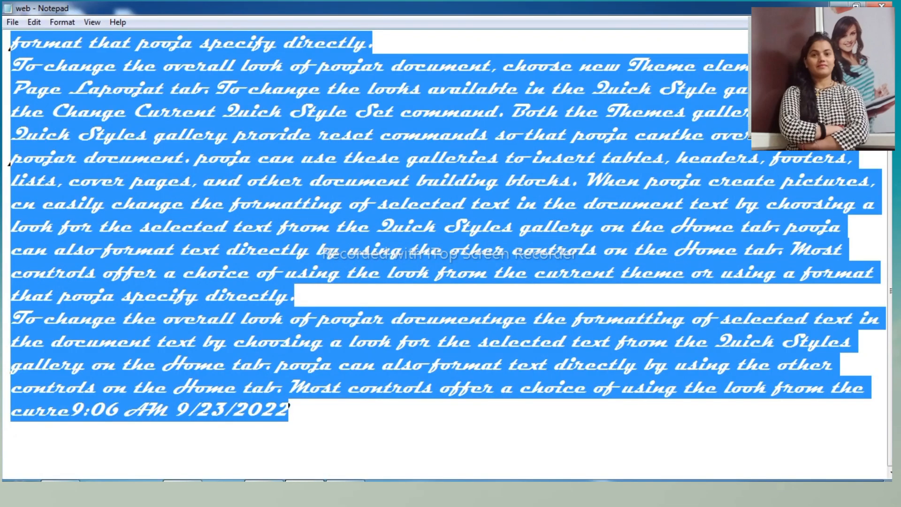